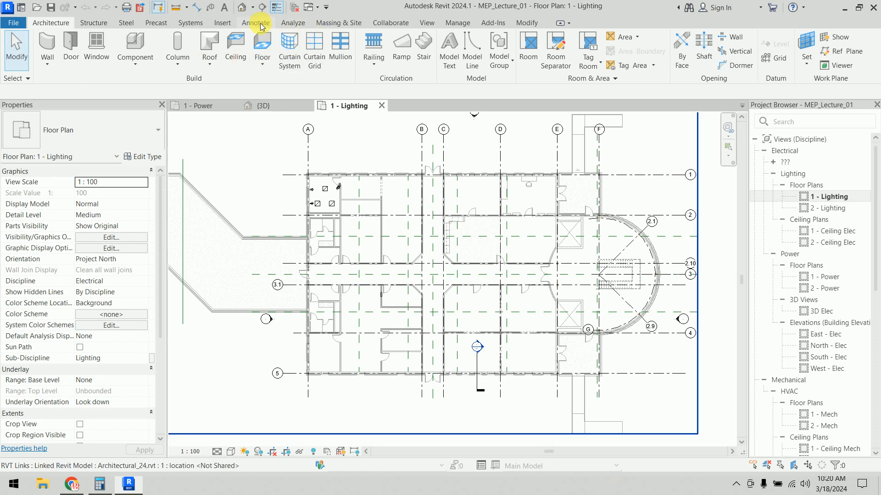
- Start placing a fire alarm device in the 1 - Lighting plan and agree to load a family for it
left_click(191, 24)
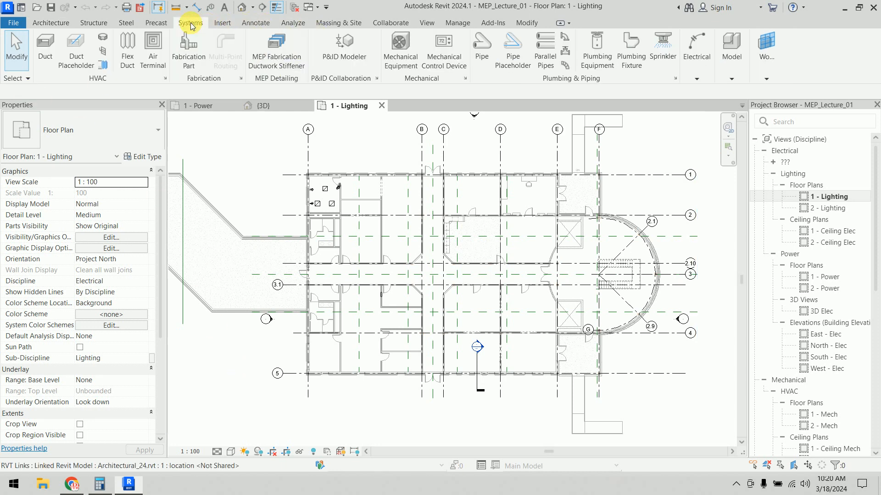
left_click(701, 71)
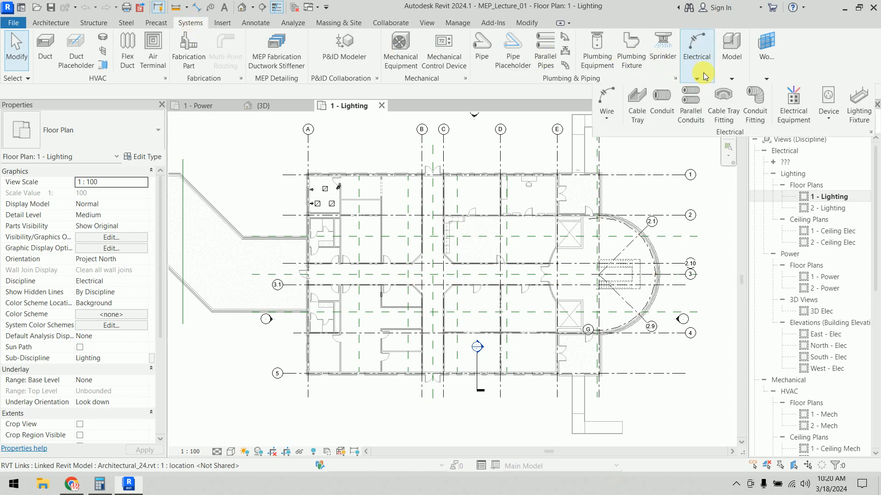
left_click(825, 119)
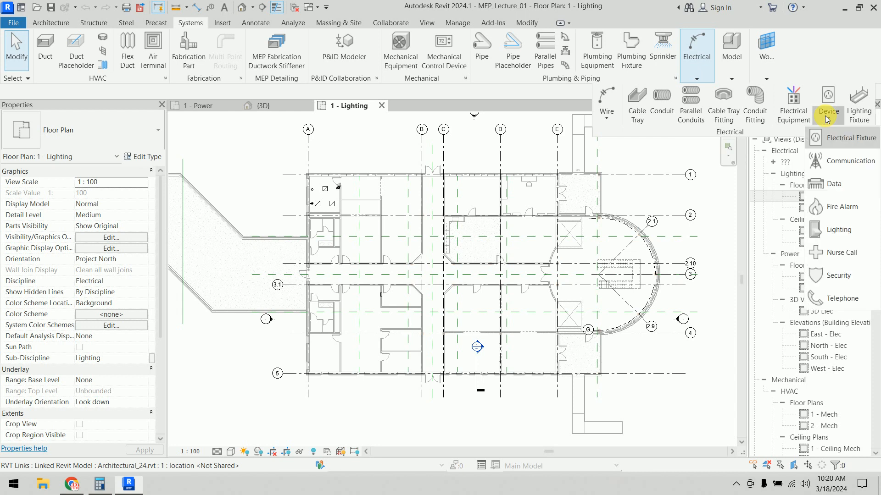
left_click(851, 208)
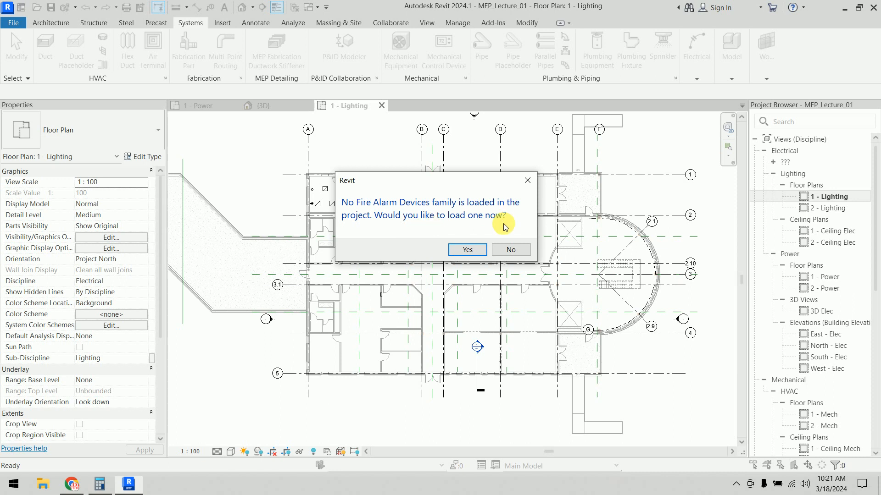
left_click(467, 250)
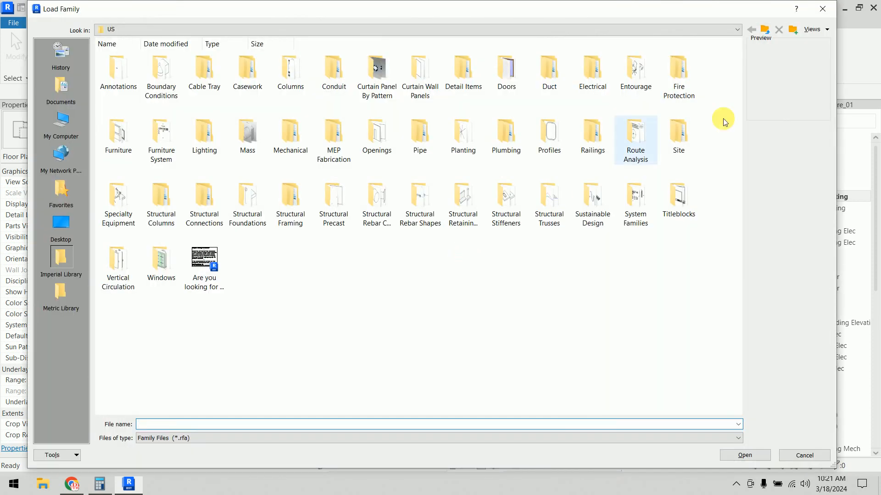
- Browse the family library from English-Imperial over to English, then US, and open the Fire Protection folder
left_click(765, 31)
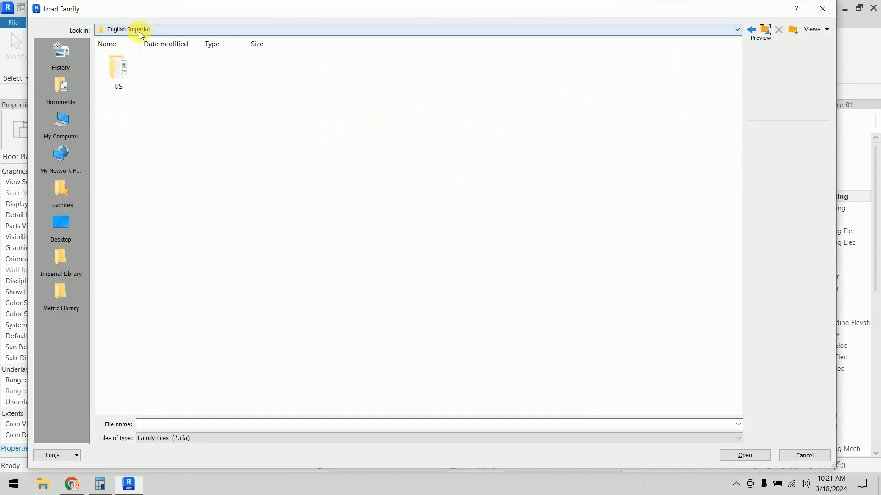
left_click(765, 31)
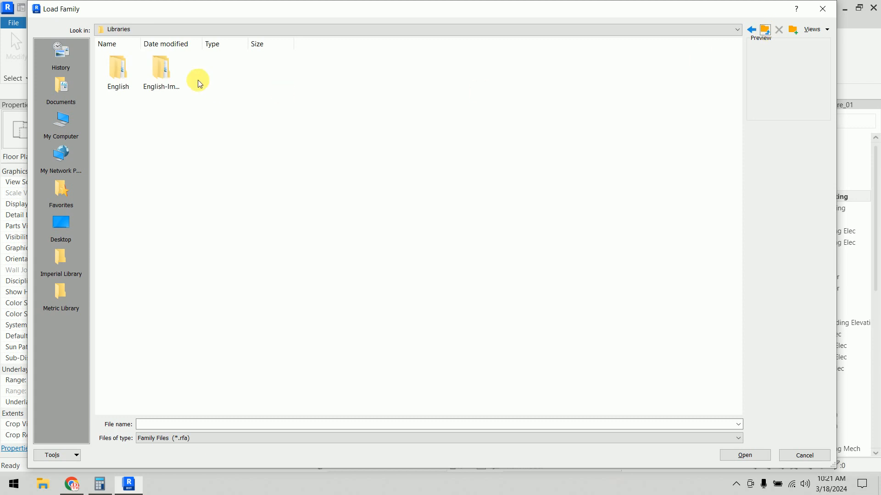
double_click(118, 73)
double_click(119, 75)
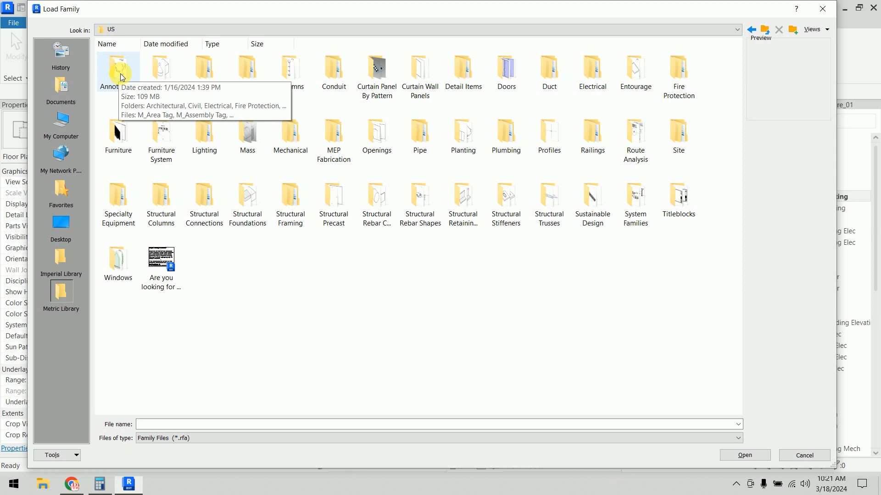
left_click(685, 96)
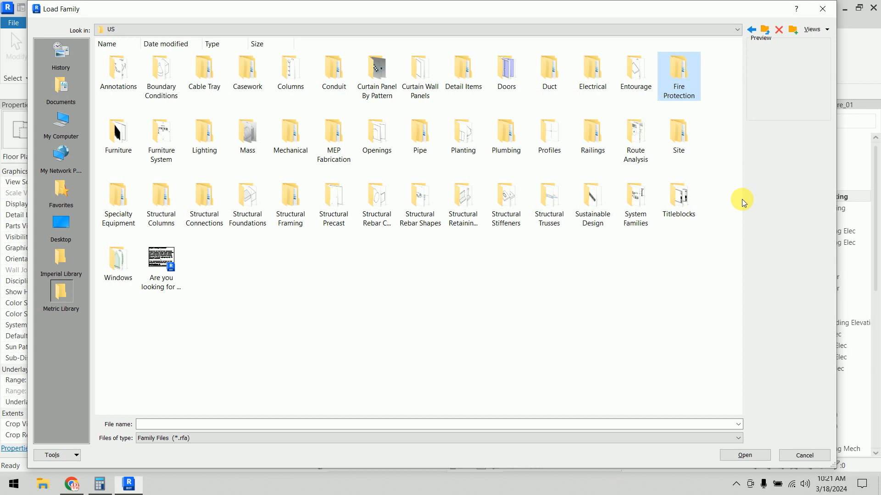
double_click(696, 72)
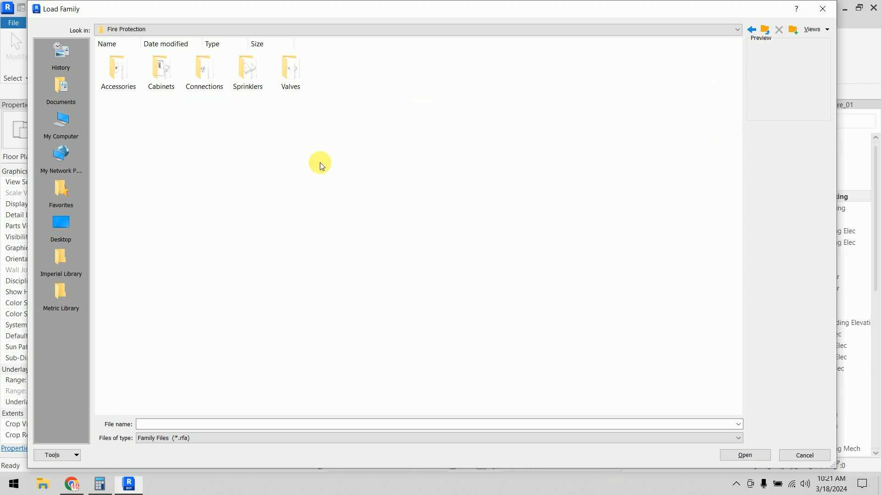
- Open the Accessories folder inside Fire Protection and display its family files as large icons
right_click(284, 146)
mouse_move(350, 153)
left_click(414, 168)
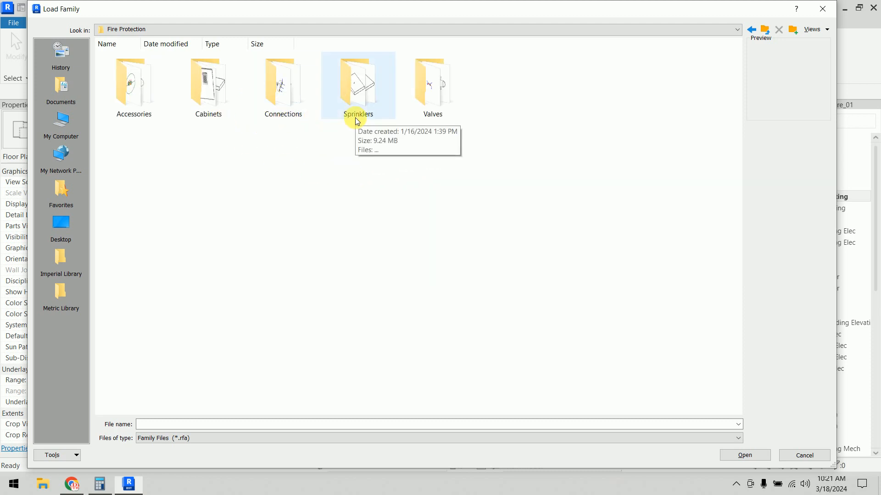
double_click(145, 106)
right_click(225, 175)
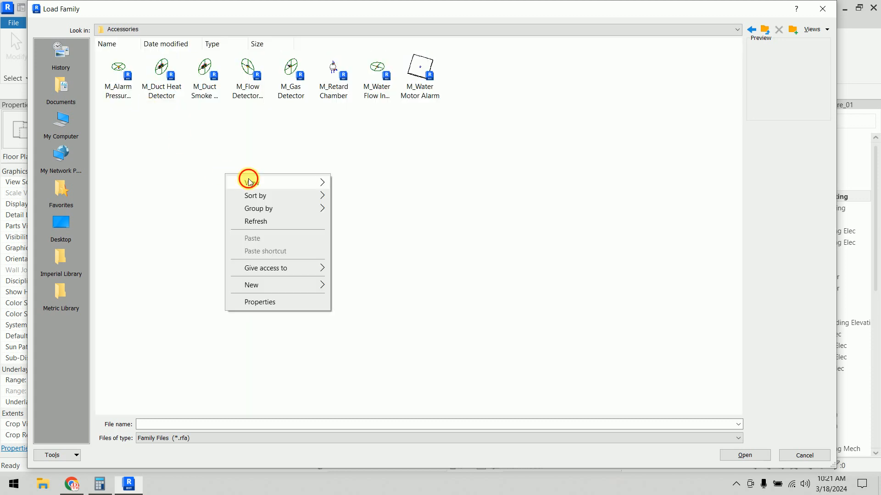
mouse_move(255, 182)
left_click(370, 197)
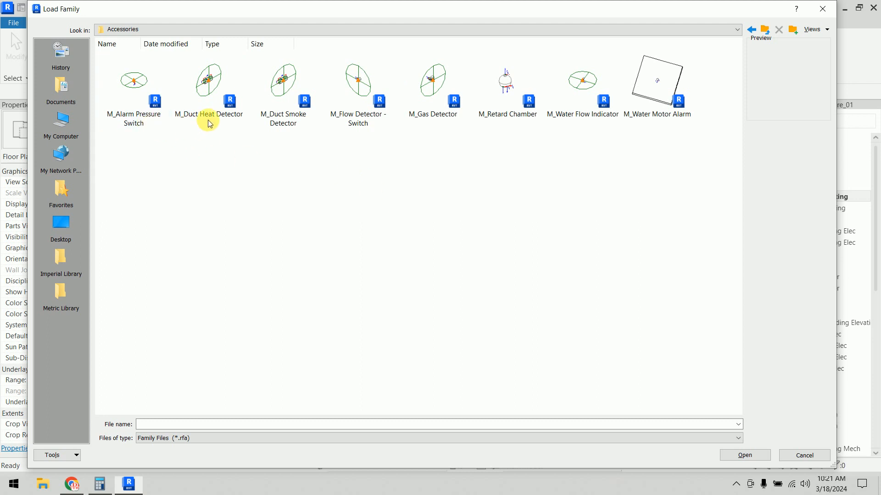
- Try to load M_Duct Heat Detector, M_Duct Smoke Detector and M_Gas Detector as fire alarm device families, and decline a retry
left_click(218, 103)
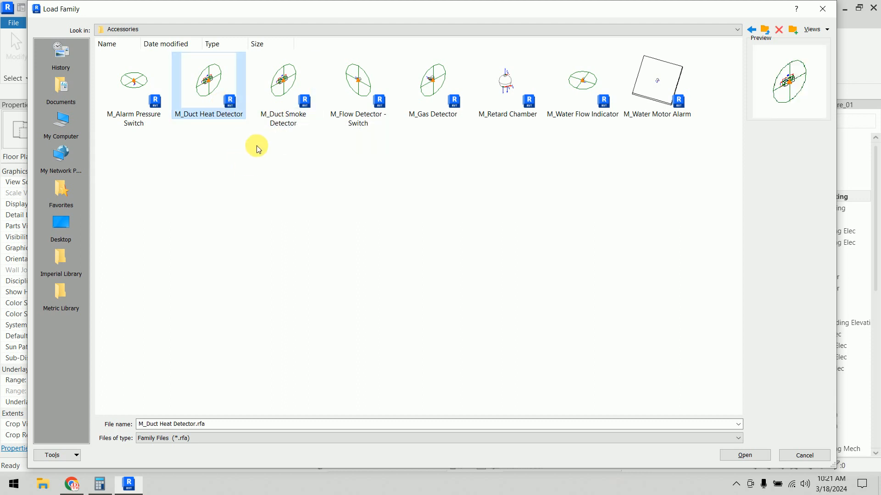
left_click(276, 108)
left_click(435, 110, "ctrl")
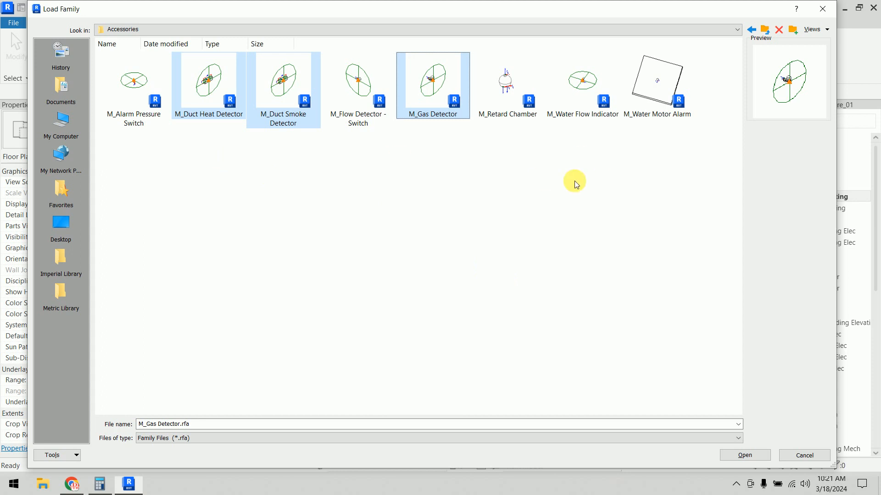
left_click(761, 455)
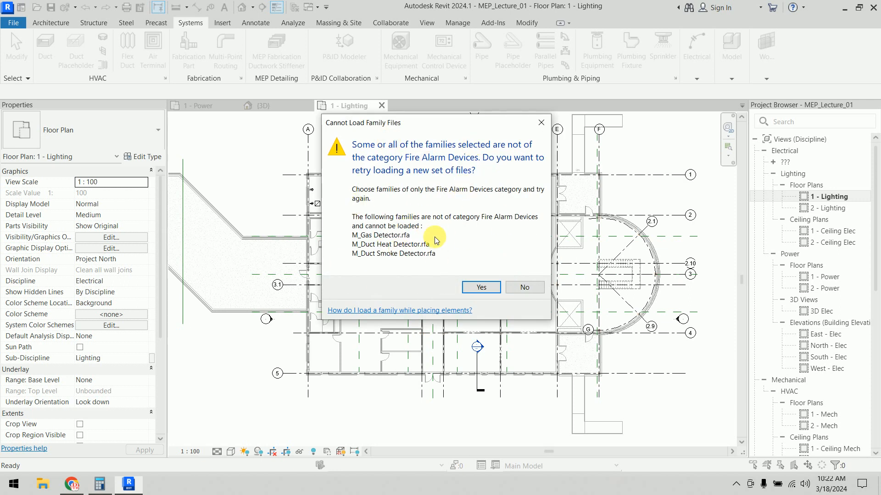
left_click(531, 291)
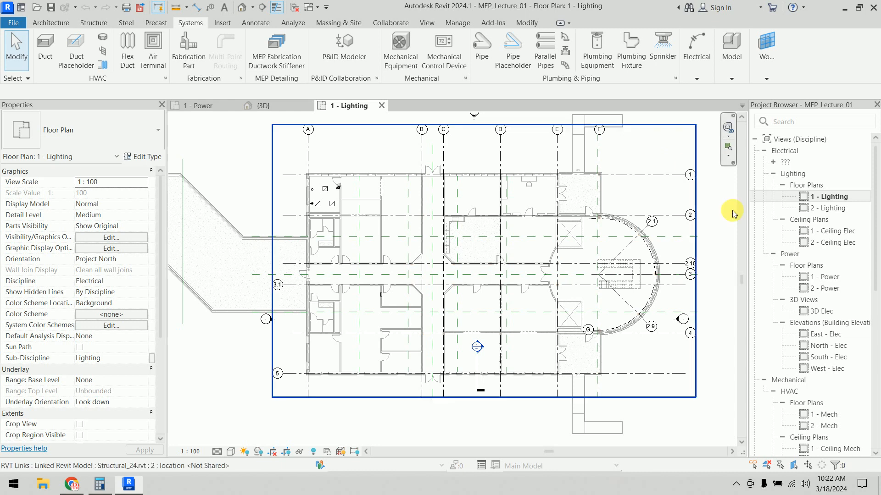
- Open the 1 - Ceiling Elec ceiling plan and start loading a family, with the Accessories files shown as large icons
left_click(837, 231)
double_click(837, 232)
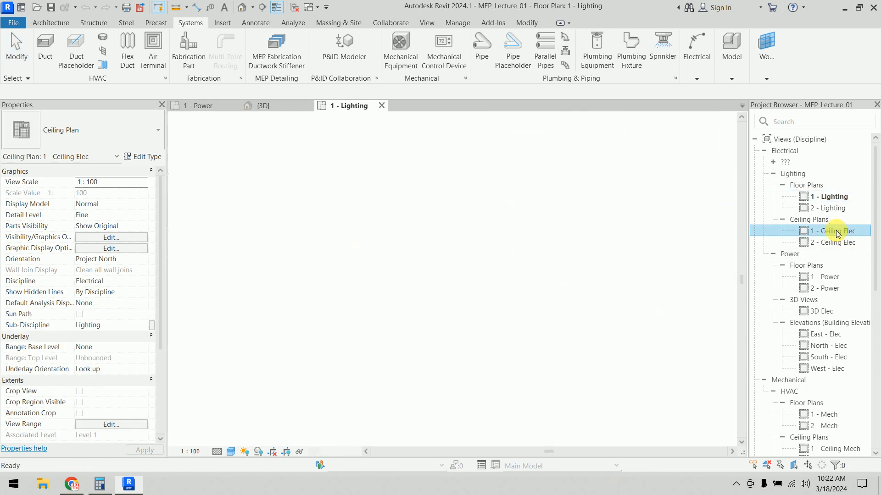
left_click(223, 23)
left_click(467, 62)
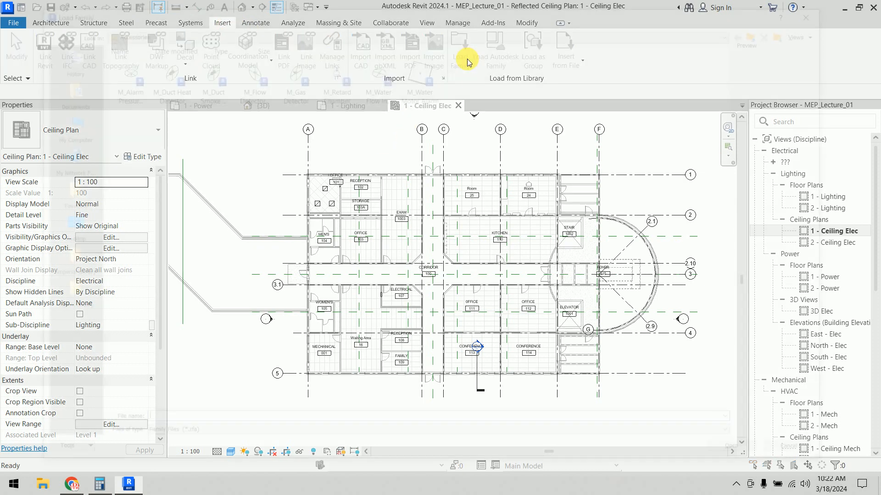
right_click(337, 145)
mouse_move(362, 152)
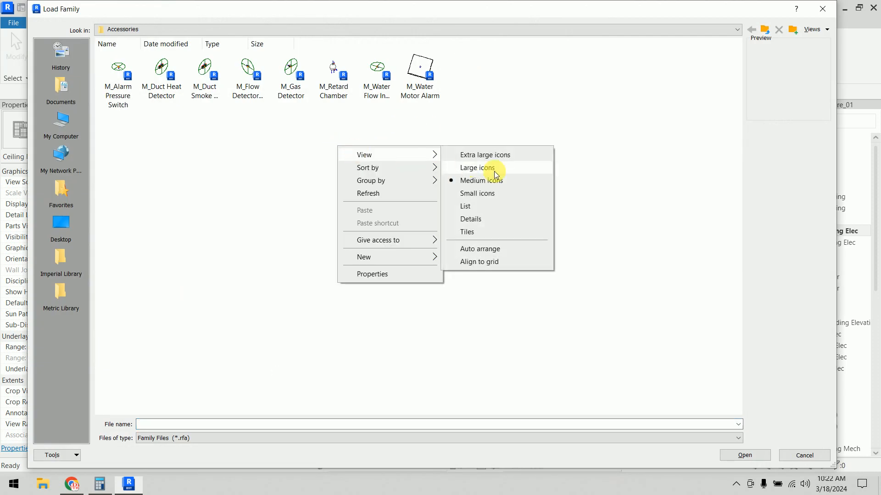
left_click(495, 171)
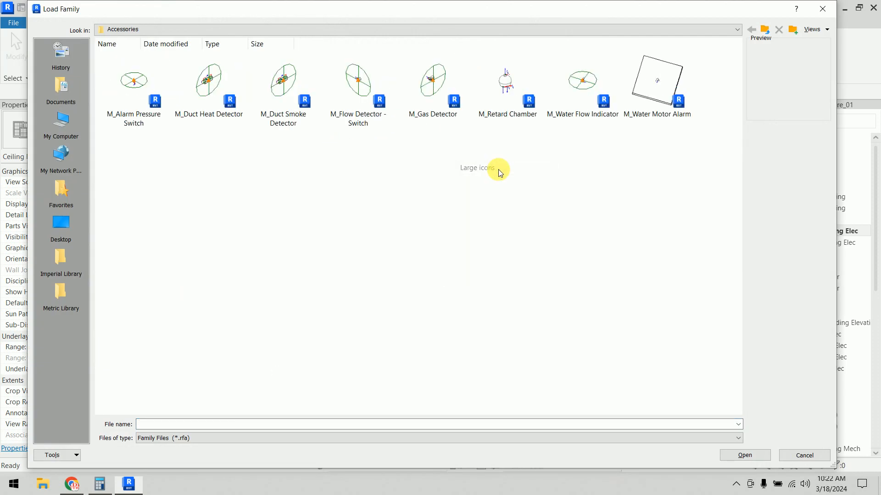
- Load the M_Duct Heat Detector, M_Duct Smoke Detector and M_Gas Detector families into the project
left_click(212, 110)
left_click(271, 116, "ctrl")
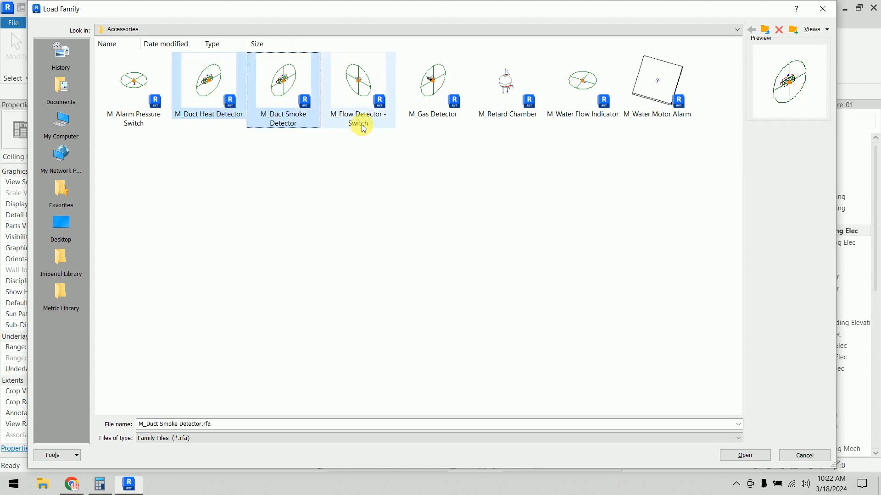
left_click(435, 115, "ctrl")
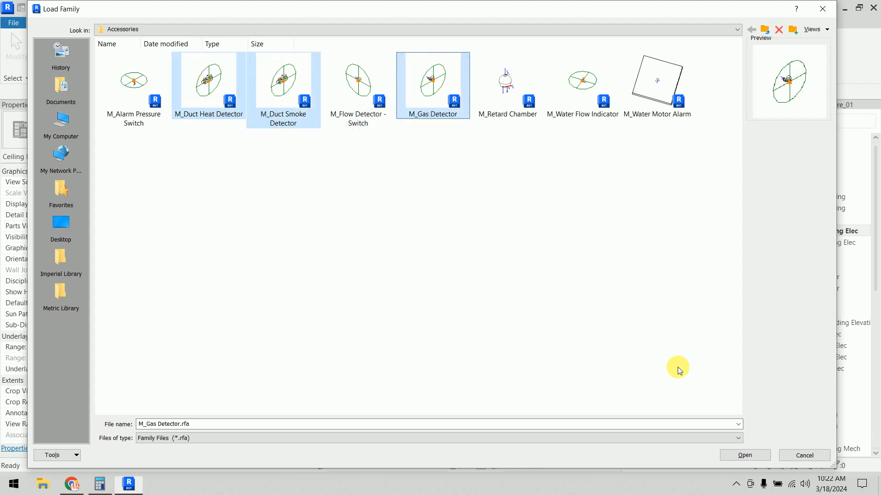
left_click(744, 455)
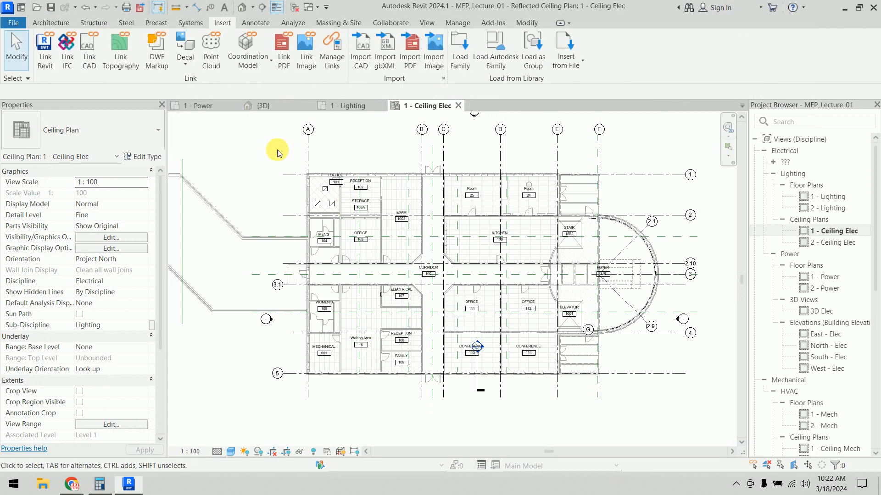
- Start loading another family, browse to Electrical > MEP > Information and Communication, and show its folders as large icons
left_click(460, 50)
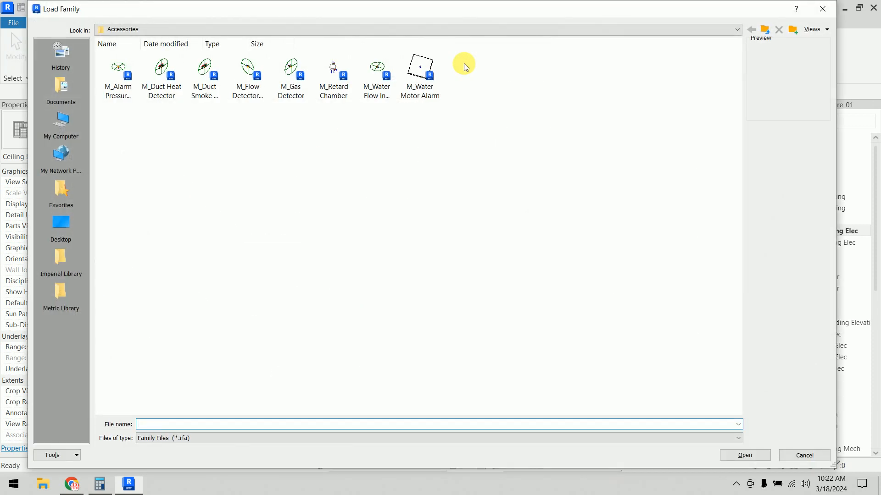
left_click(766, 30)
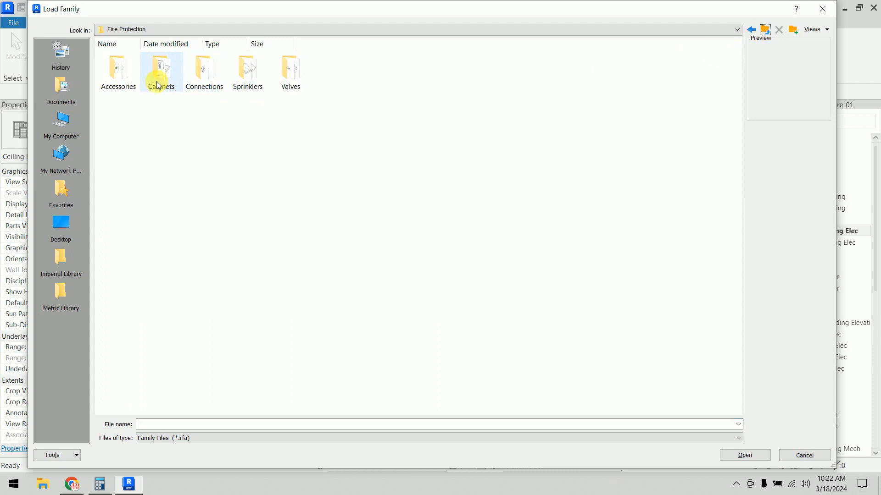
left_click(765, 31)
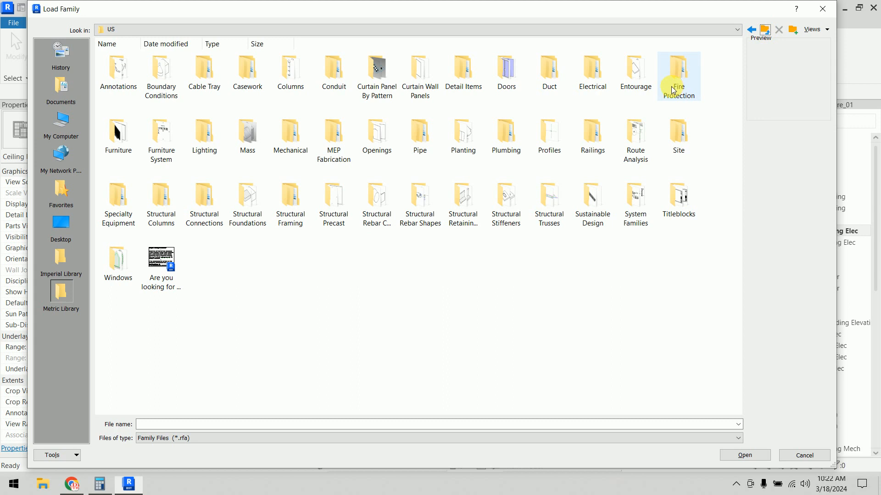
double_click(604, 74)
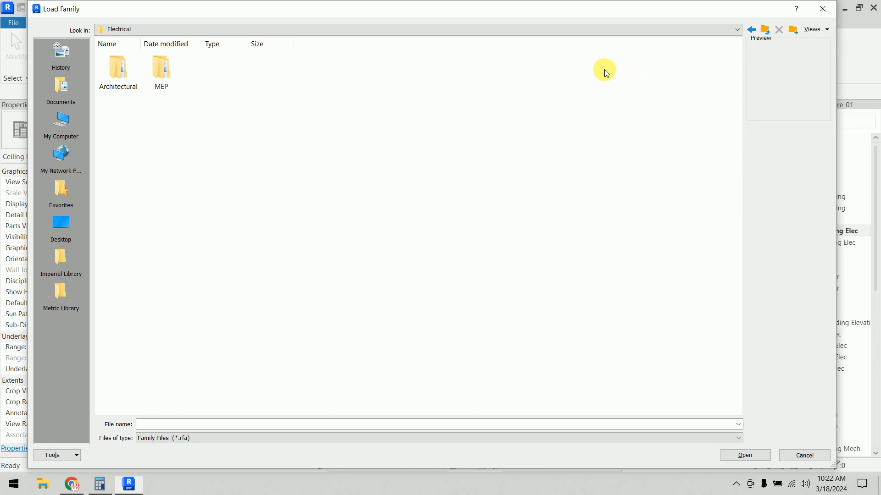
double_click(168, 75)
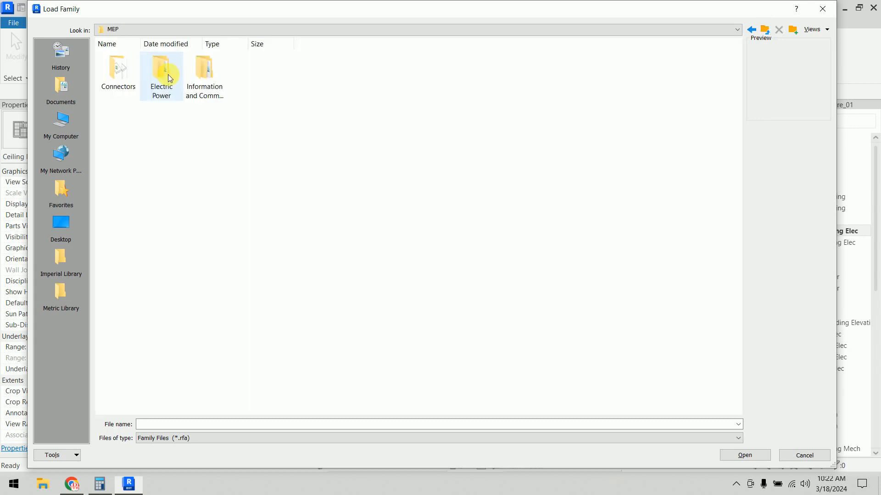
left_click(209, 80)
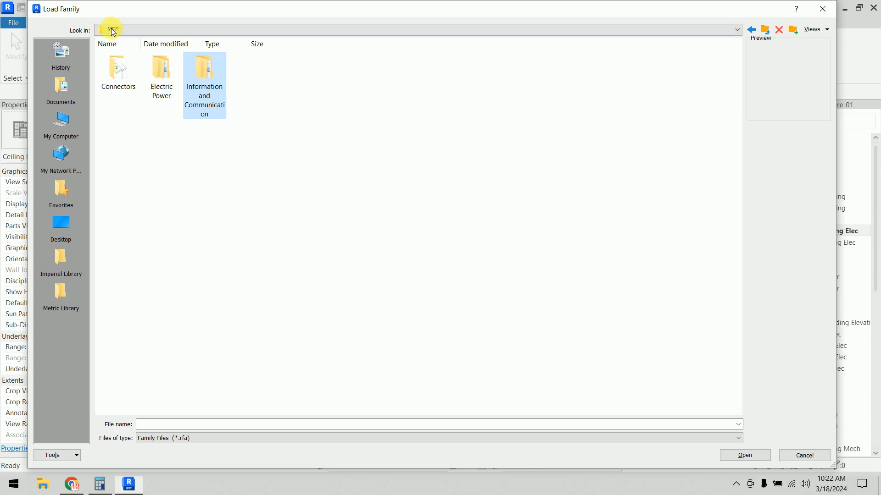
double_click(207, 95)
right_click(271, 140)
mouse_move(285, 148)
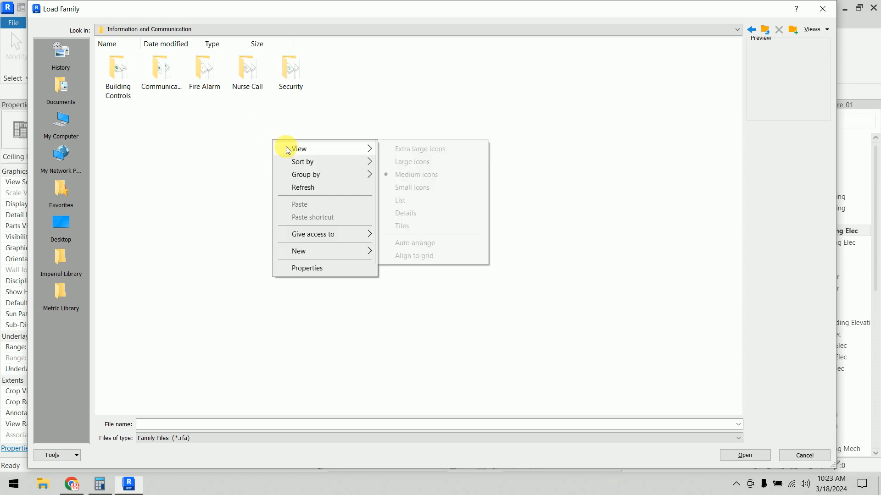
left_click(415, 163)
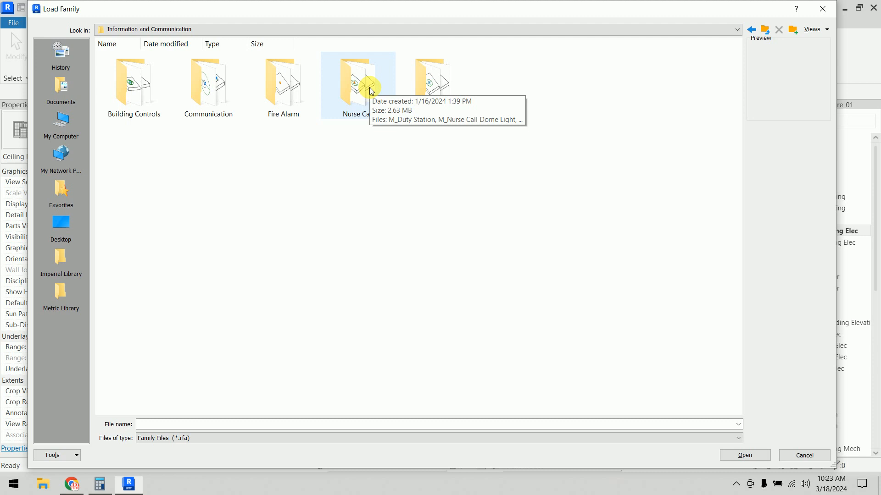
- Open the Building Controls folder and examine its sensor and switch families as large icons
double_click(161, 86)
right_click(184, 128)
mouse_move(289, 133)
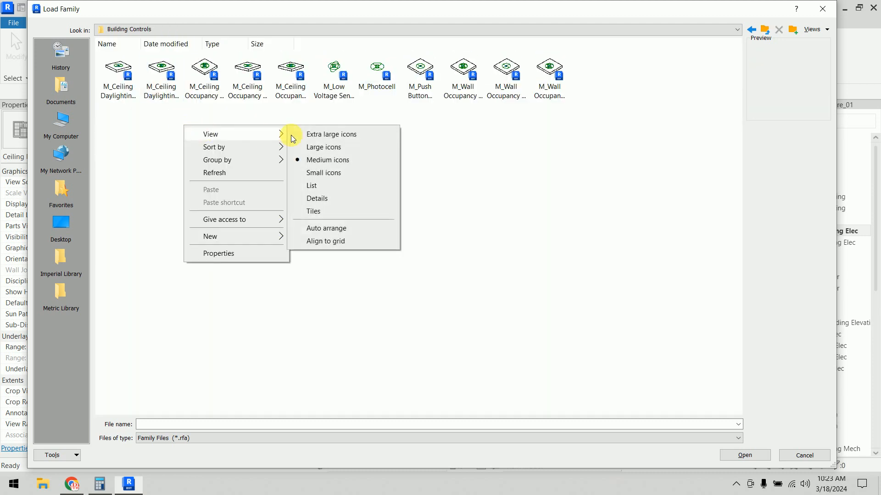
left_click(330, 145)
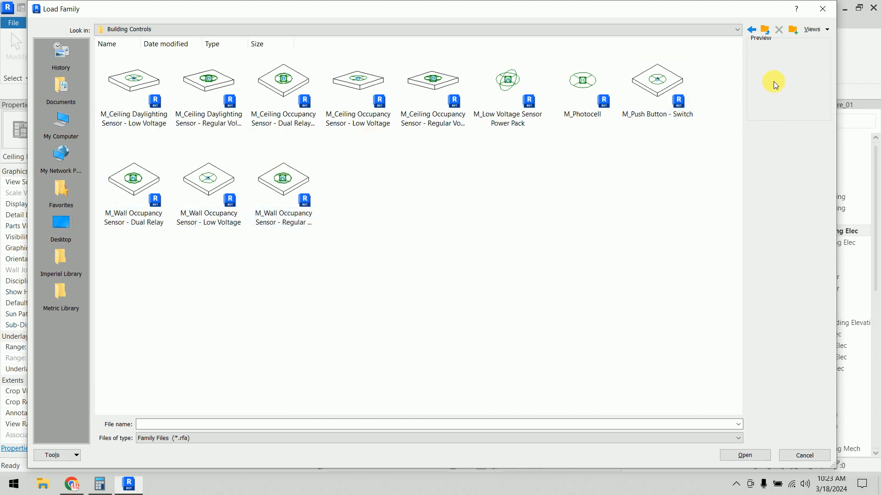
- Browse to the Communication folder, show its files as large icons, and load the M_Wall Speaker family
left_click(764, 31)
double_click(165, 85)
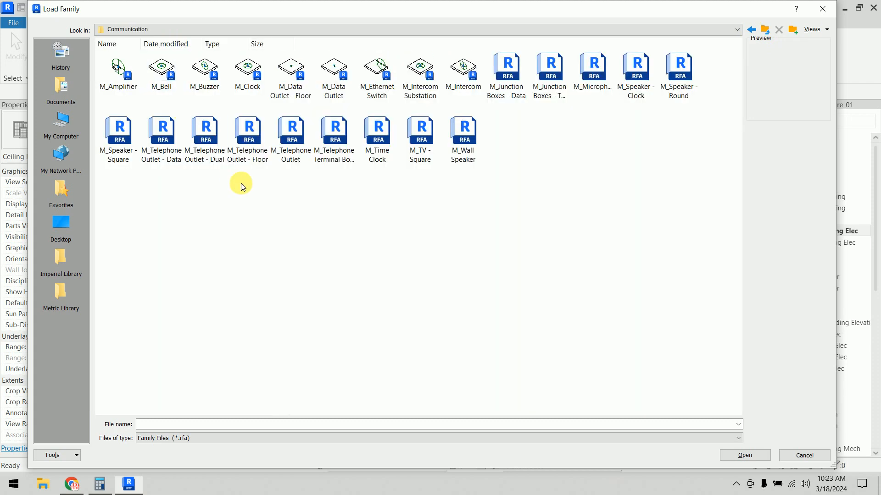
right_click(242, 184)
mouse_move(275, 192)
left_click(380, 206)
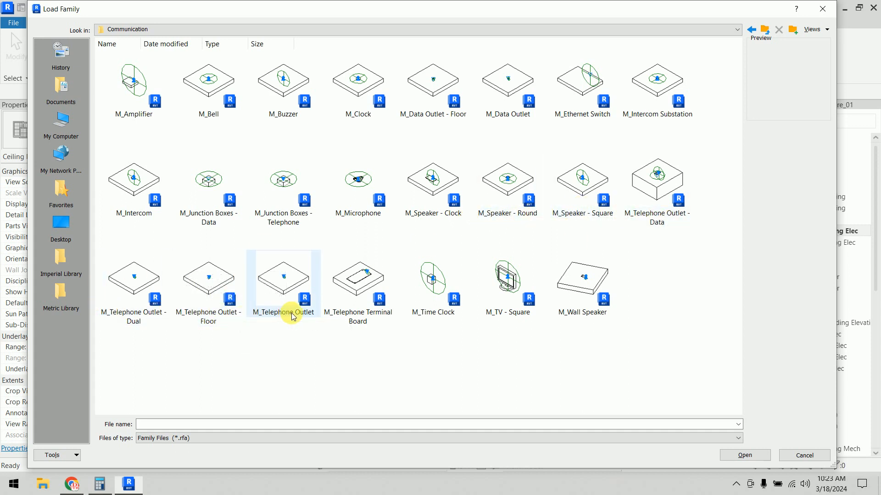
left_click(572, 313)
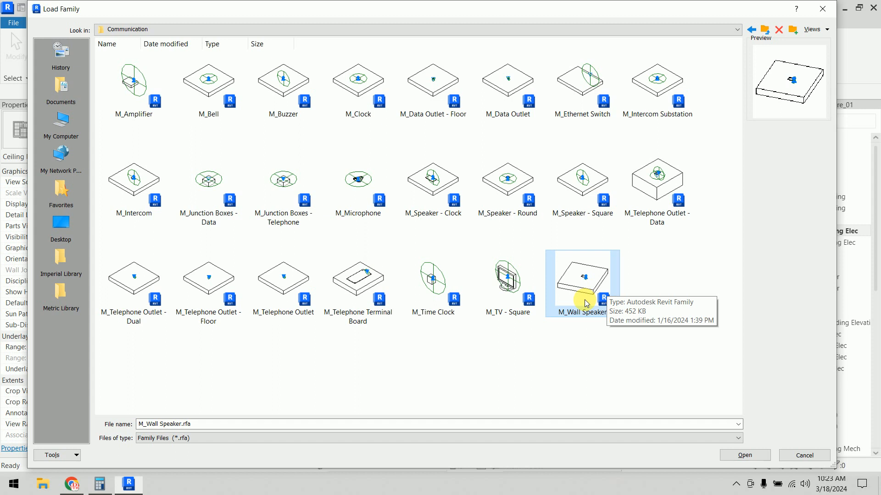
left_click(745, 458)
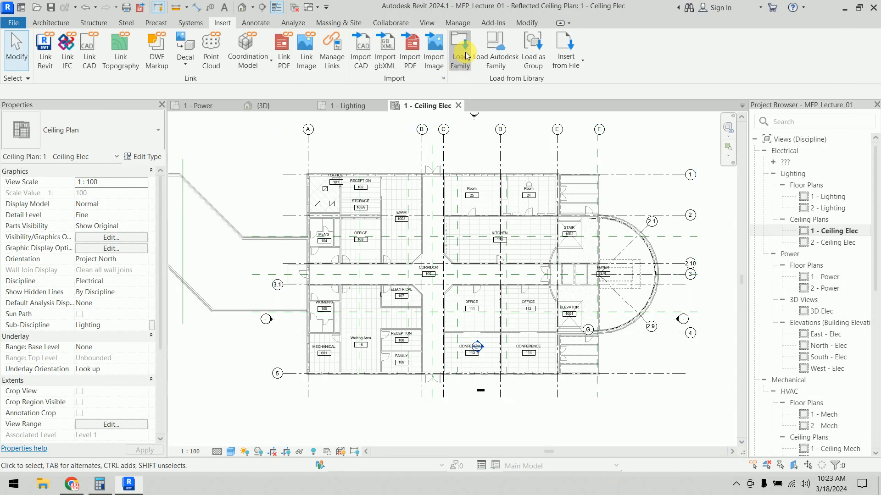
- Start loading another family, open the Fire Alarm folder under Information and Communication, and show its files as large icons
left_click(464, 54)
left_click(765, 30)
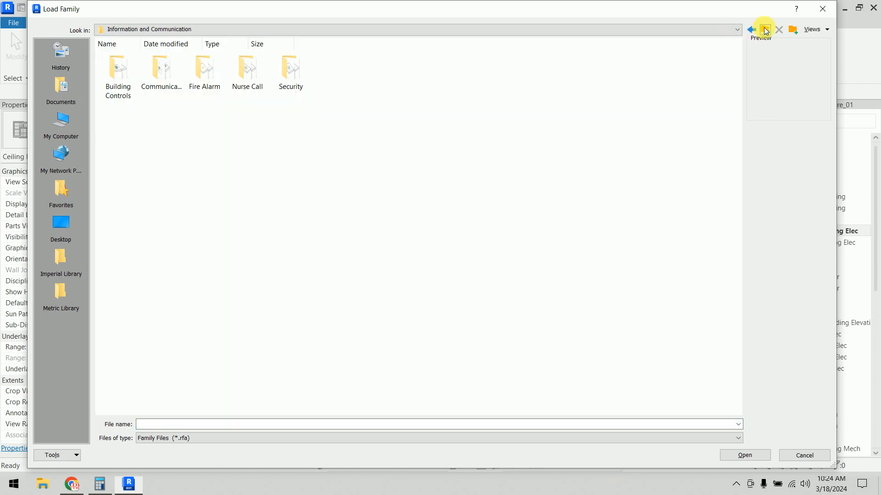
double_click(158, 85)
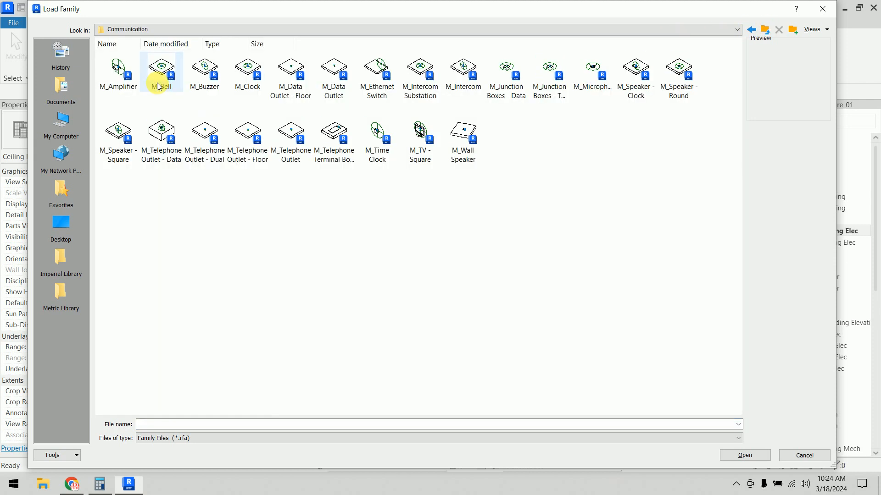
left_click(765, 30)
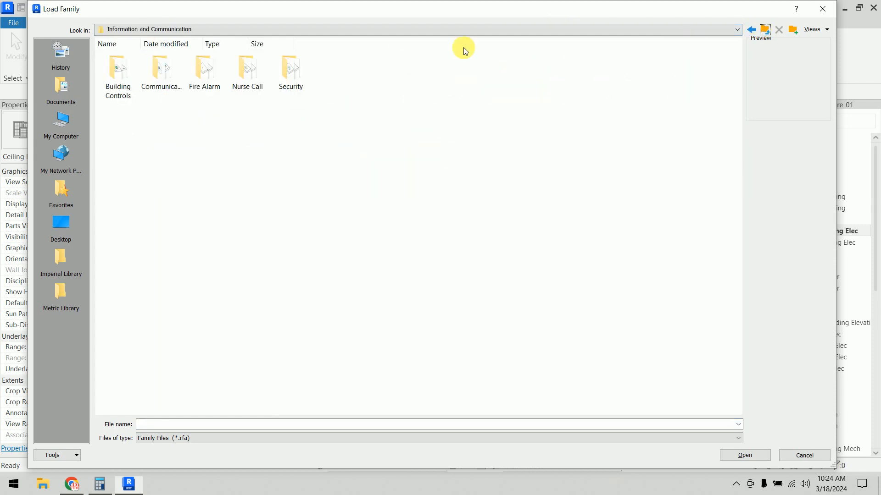
double_click(204, 69)
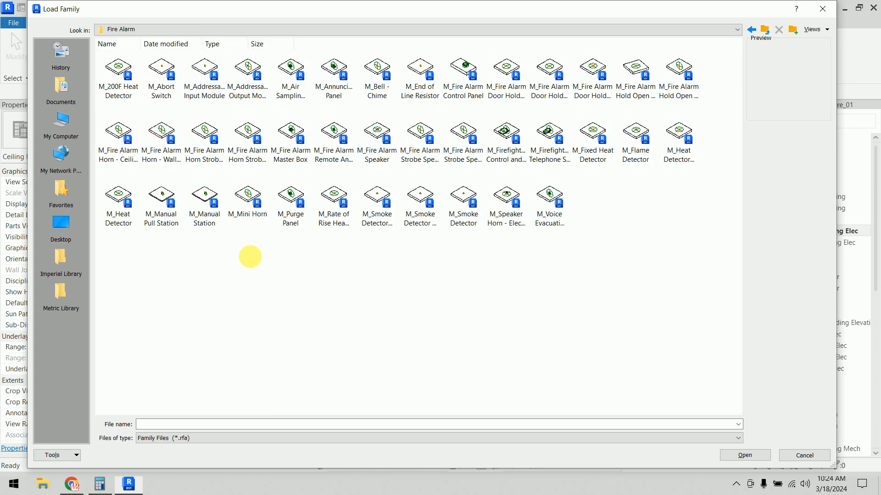
right_click(250, 257)
left_click(384, 277)
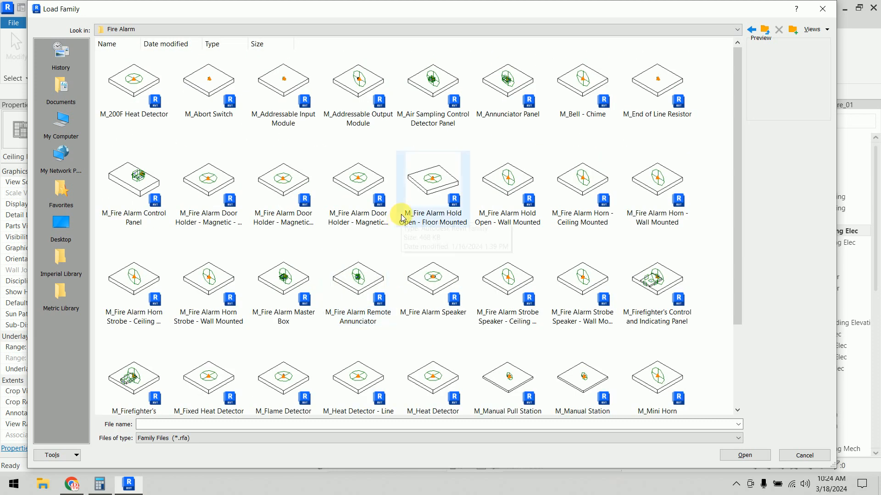
- Load the Abort Switch, Fire Alarm Control Panel, wall-mounted Fire Alarm Horn, Manual Pull Station, Smoke, Flame and Heat Detector and Fire Alarm Speaker families
left_click(224, 113)
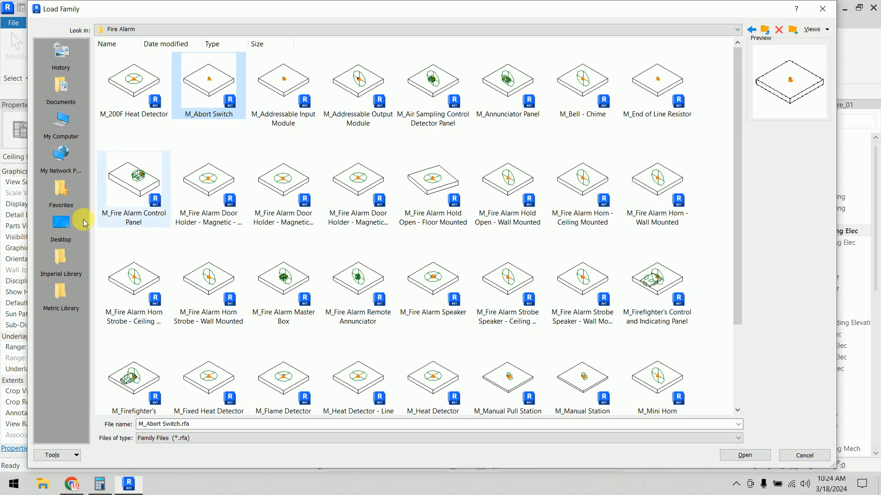
left_click(131, 198)
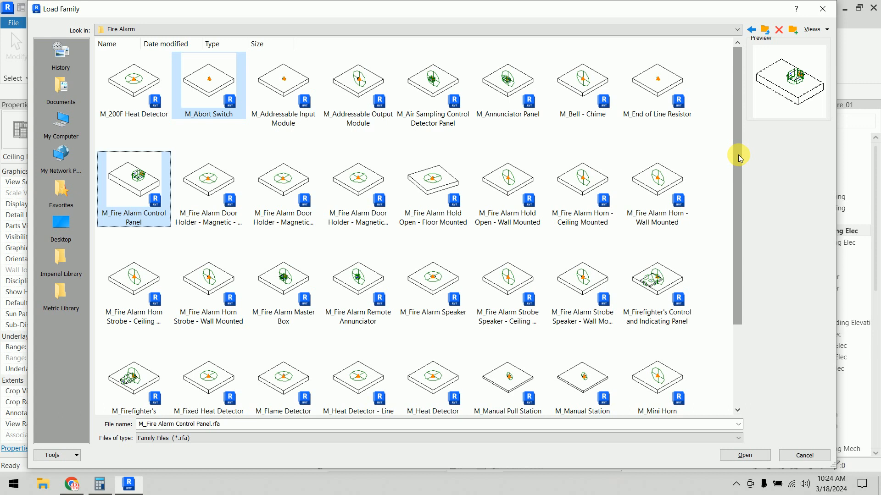
left_click(668, 178)
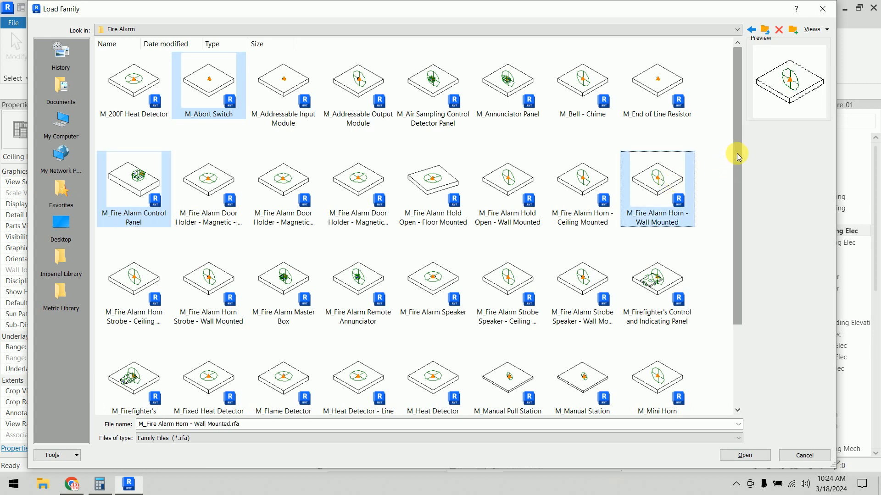
left_click_drag(738, 156, 739, 269)
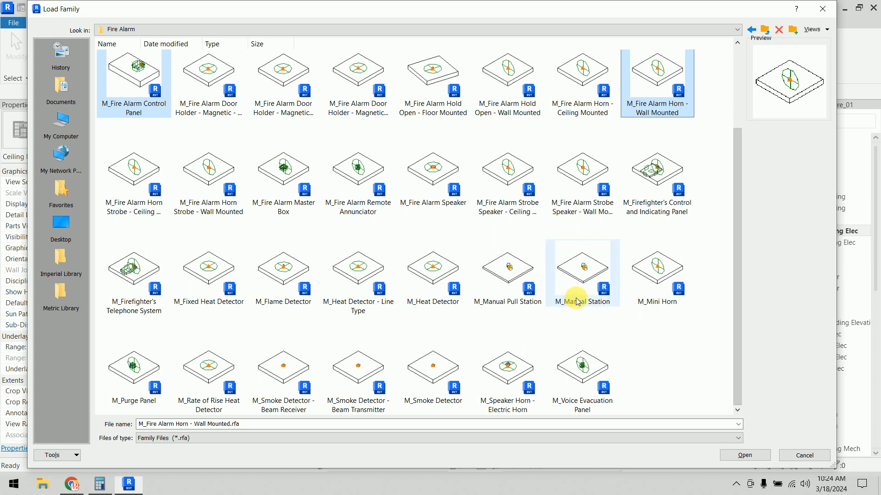
left_click(519, 301)
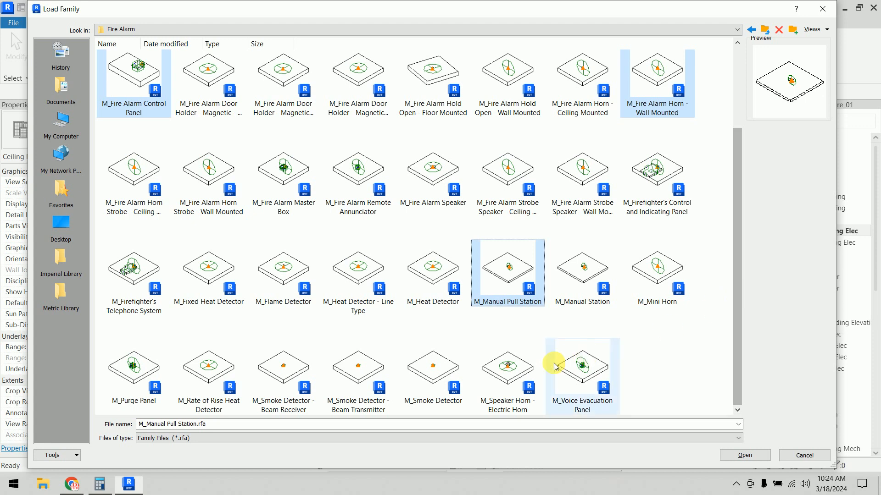
left_click(453, 367)
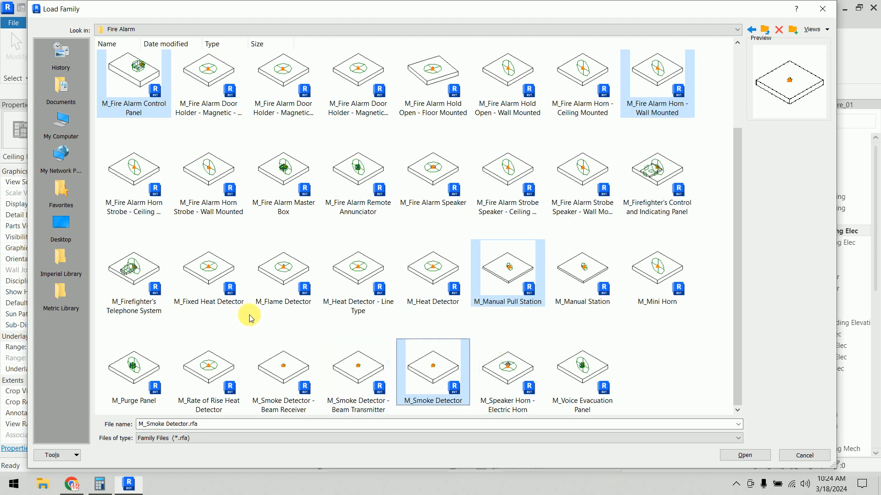
left_click(278, 275)
left_click(433, 273, "ctrl")
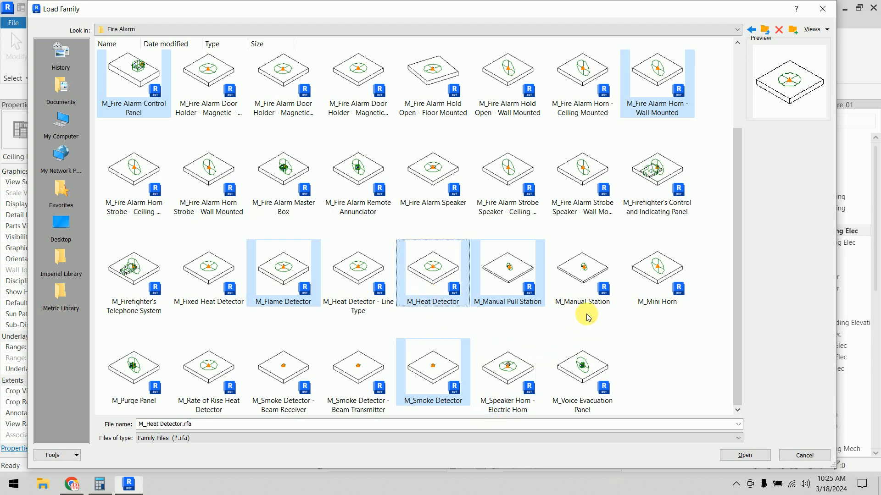
left_click(444, 197, "ctrl")
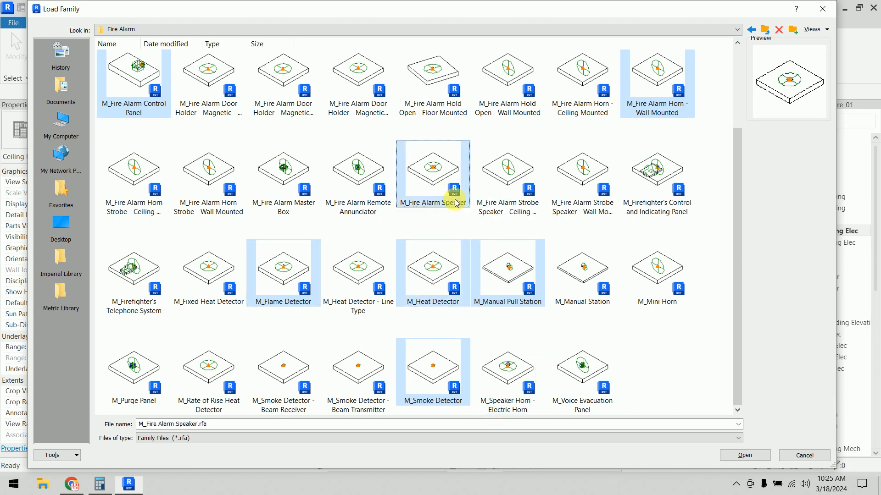
left_click(744, 455)
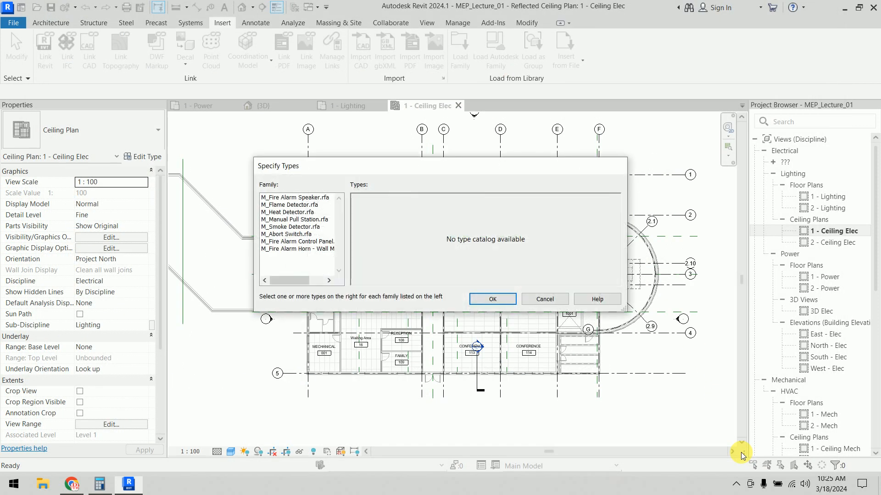
left_click(493, 300)
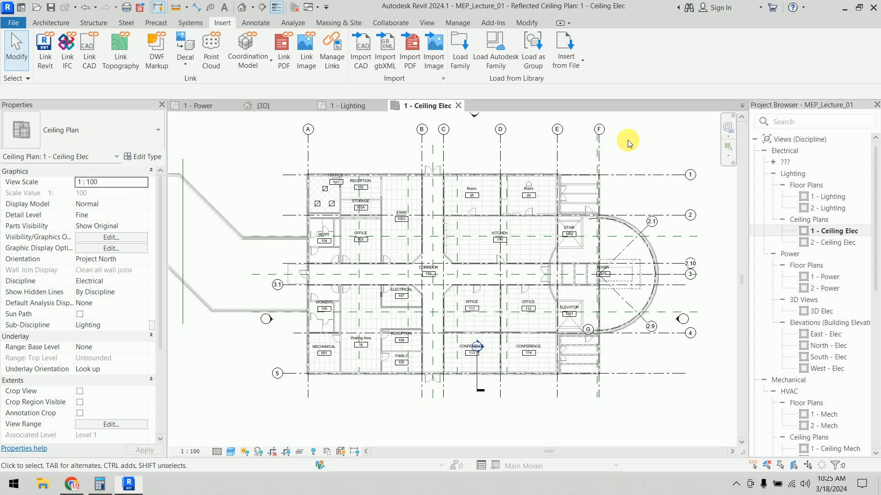
- Start placing a fire alarm device in the ceiling plan around the MEN'S 104 room
scroll(303, 236, "up", 6)
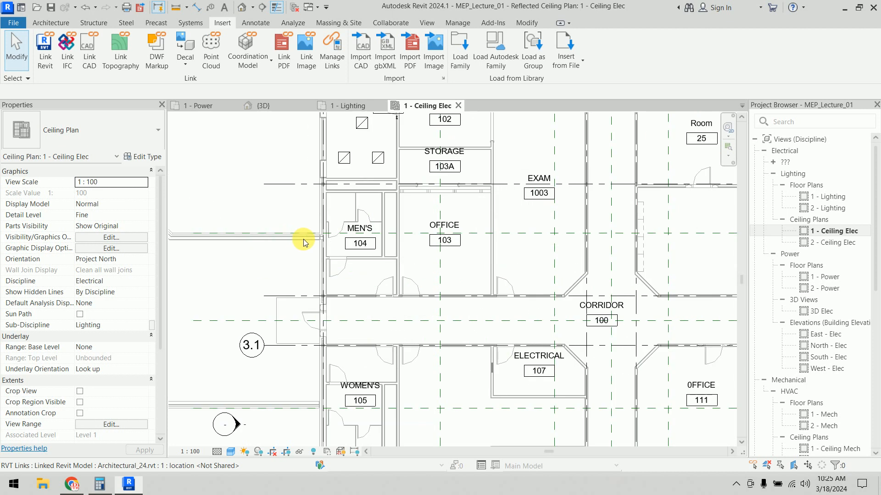
scroll(377, 235, "up", 3)
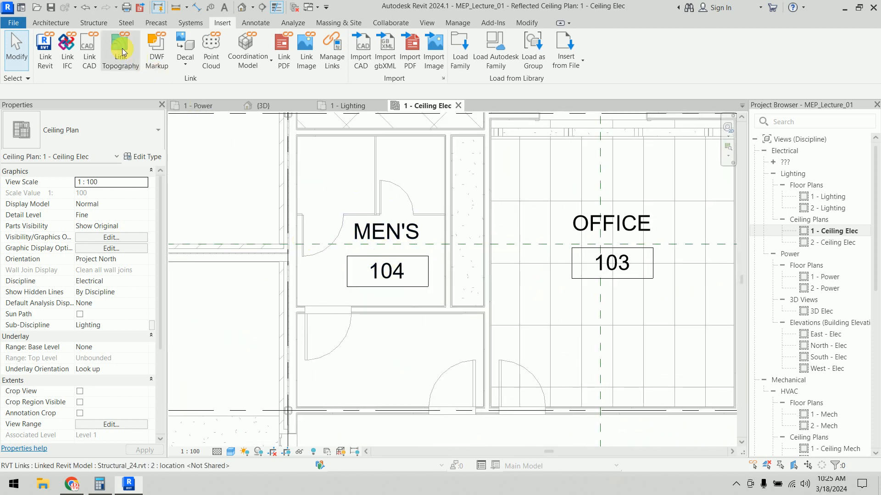
left_click(188, 23)
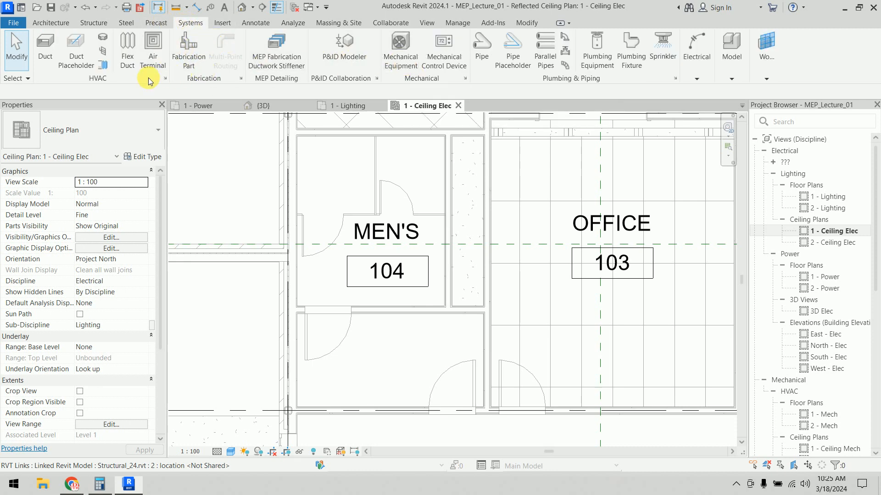
left_click(694, 62)
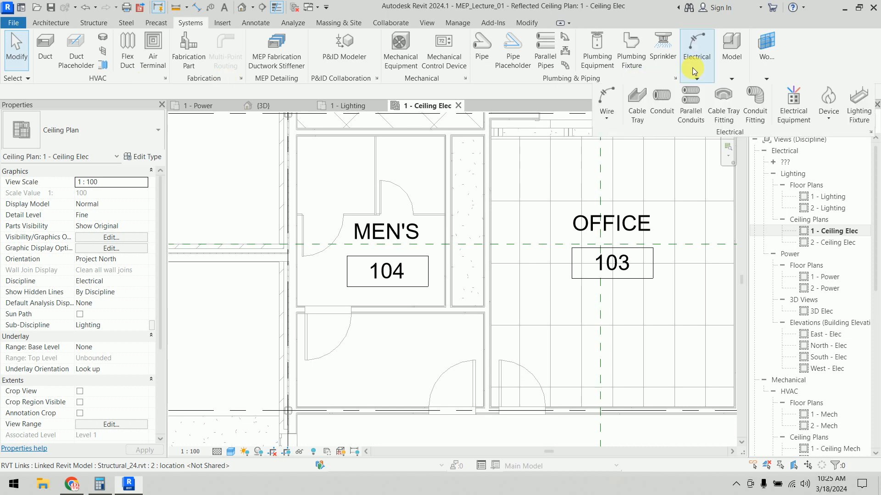
left_click(834, 118)
left_click(834, 199)
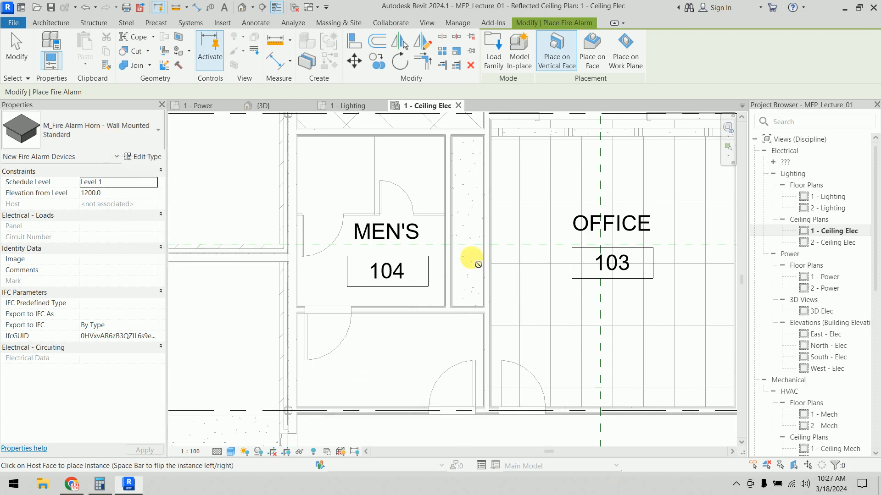
- Examine the fire alarm device types available for placement, from the abort switch to the smoke detector
left_click(103, 136)
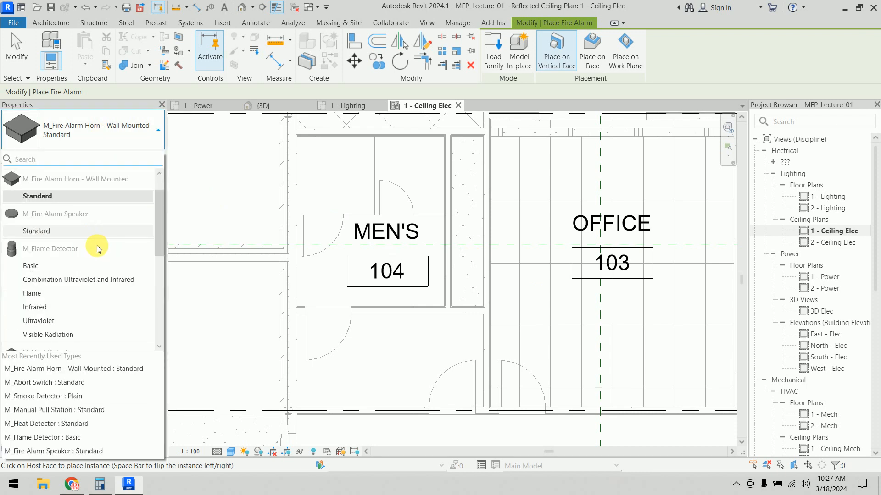
scroll(97, 246, "down", 5)
scroll(97, 246, "up", 1)
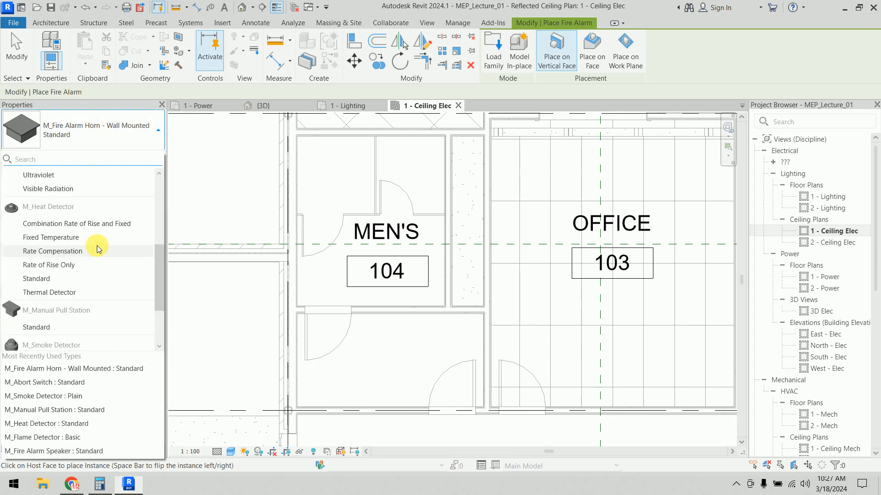
scroll(97, 245, "up", 3)
scroll(97, 246, "up", 1)
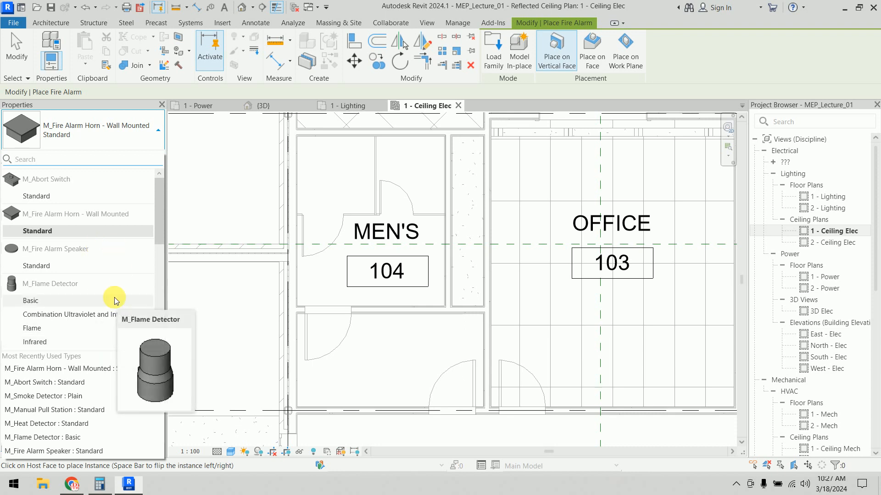
left_click(339, 418)
left_click(338, 417)
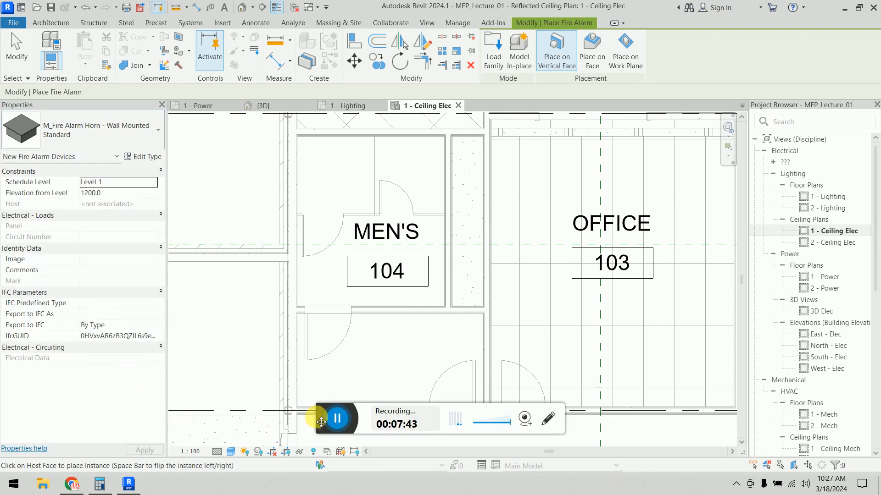
- Place an M_Smoke Detector of type Plain on the ceiling face in the upper-left part of the MEN'S 104 room
left_click(143, 145)
scroll(110, 255, "up", 1)
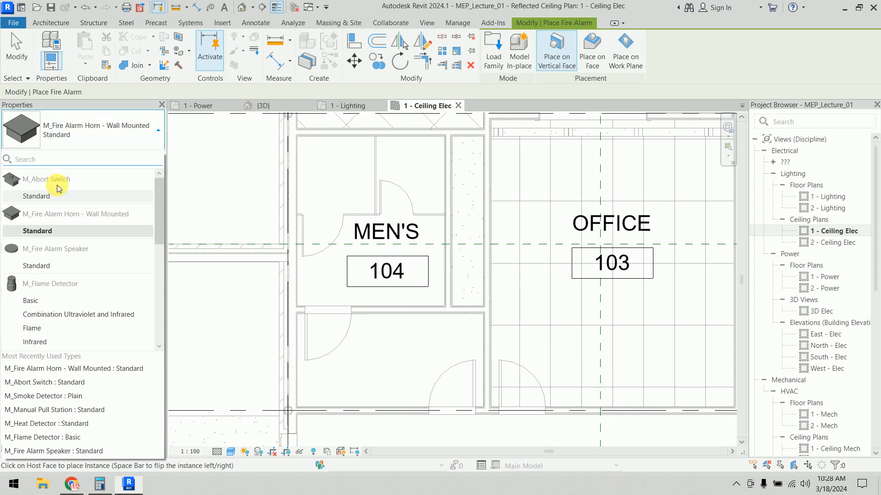
mouse_move(89, 266)
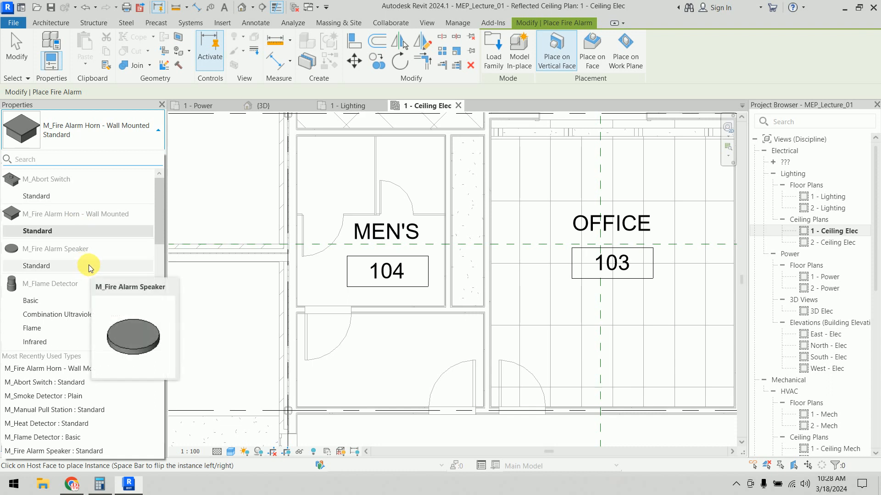
scroll(89, 265, "down", 4)
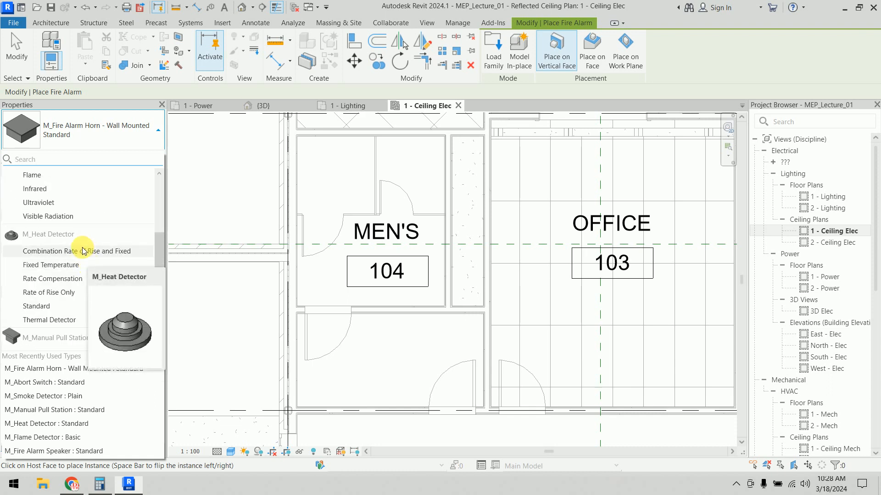
scroll(82, 247, "down", 2)
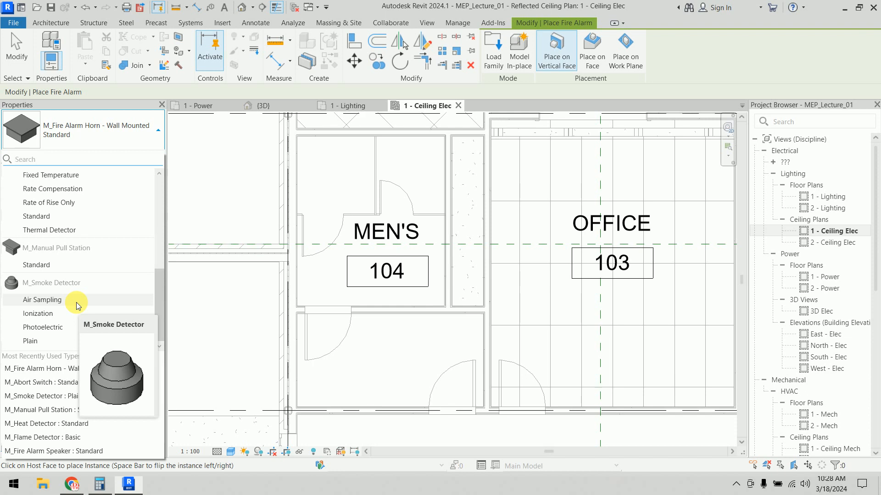
left_click(45, 340)
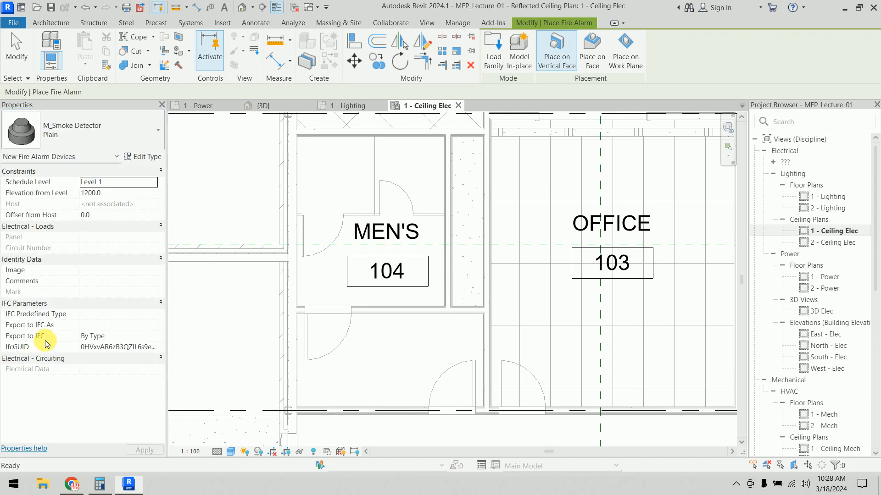
left_click(599, 61)
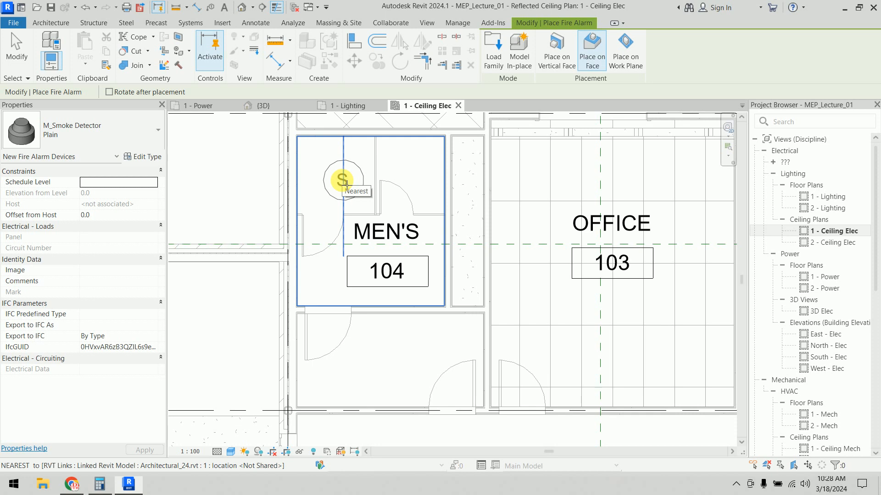
scroll(347, 184, "up", 3)
left_click(338, 179)
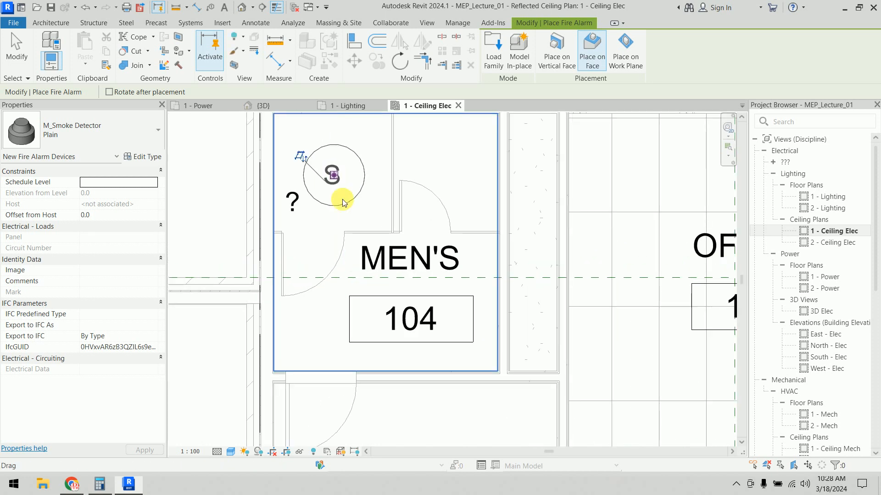
- Place a Plain smoke detector beside the MEN'S 104 room tag and another in the small room directly below
scroll(374, 309, "down", 3)
middle_click_drag(383, 258, 359, 245)
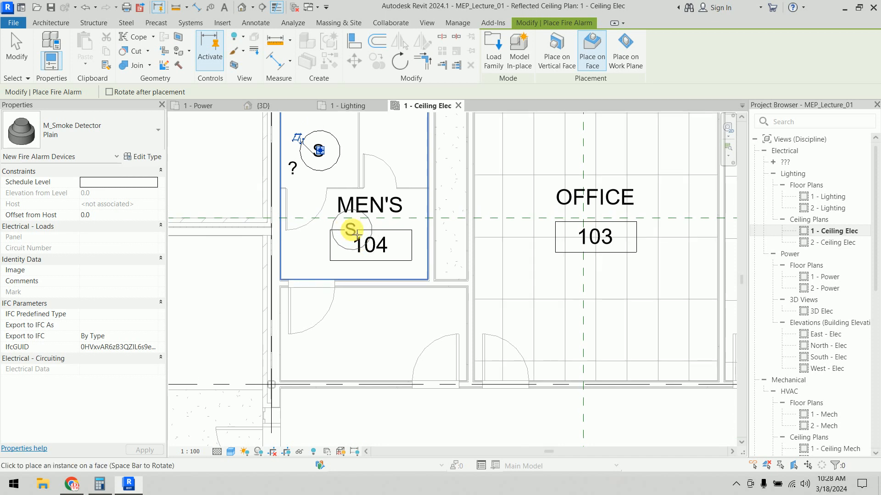
left_click(350, 232)
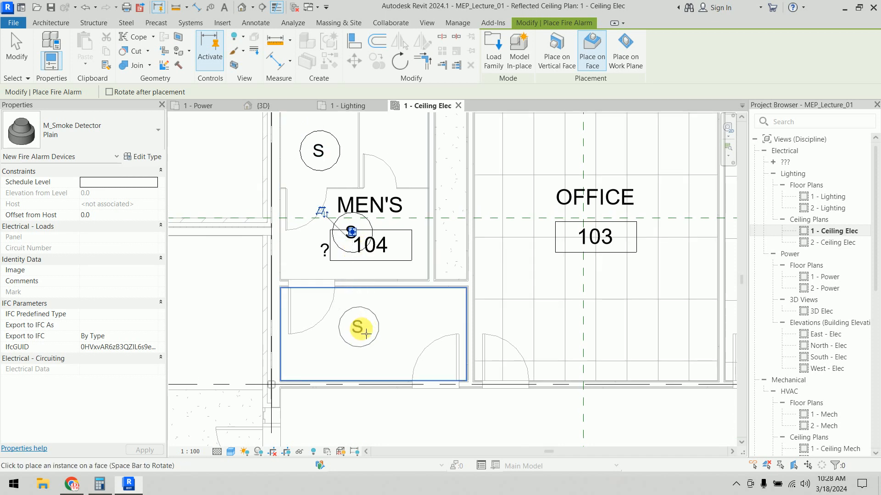
left_click(365, 332)
- Place one smoke detector in the small room above WOMEN'S 105 and two within the WOMEN'S 105 room
scroll(386, 326, "down", 1)
scroll(391, 329, "down", 3)
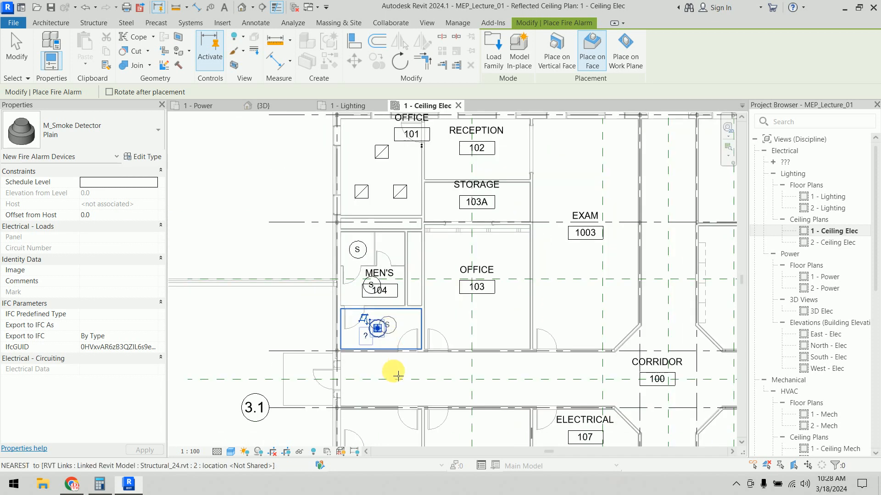
middle_click_drag(393, 371, 345, 213)
scroll(346, 212, "up", 3)
scroll(350, 223, "up", 2)
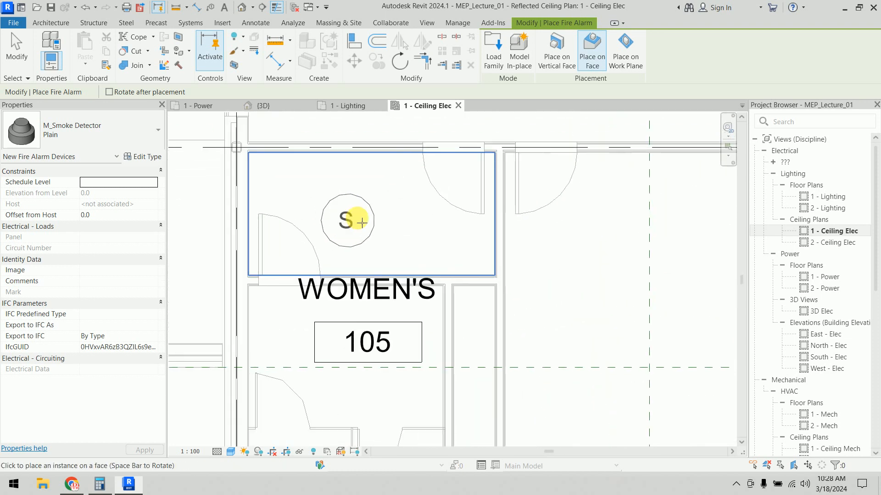
left_click(366, 217)
middle_click_drag(380, 269, 392, 143)
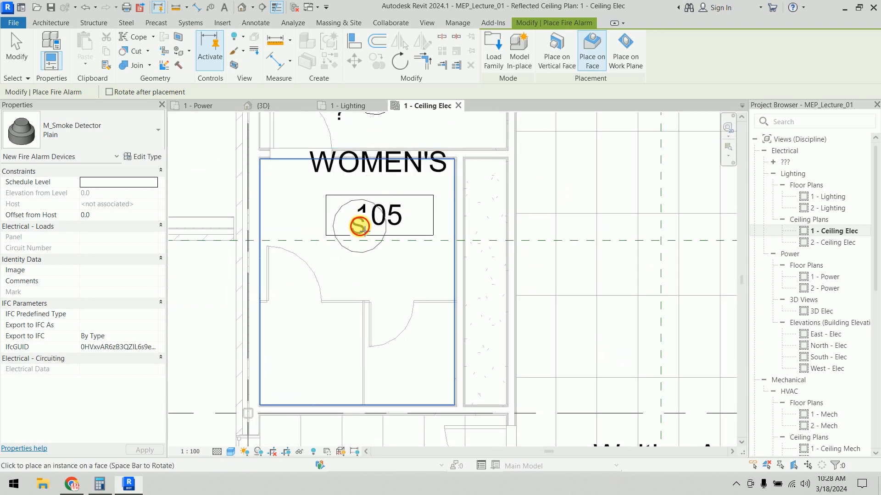
left_click(359, 225)
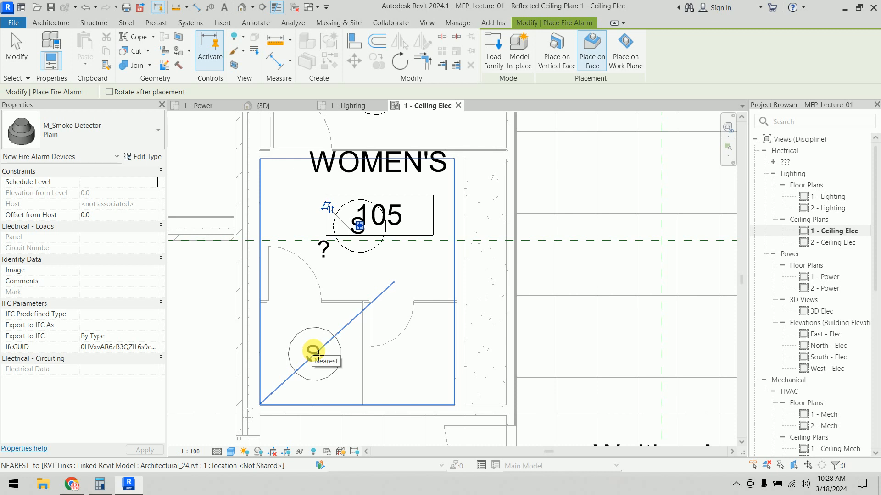
left_click(361, 363)
- Place a smoke detector on the centreline of each of the four arms of CORRIDOR 100
scroll(376, 284, "down", 6)
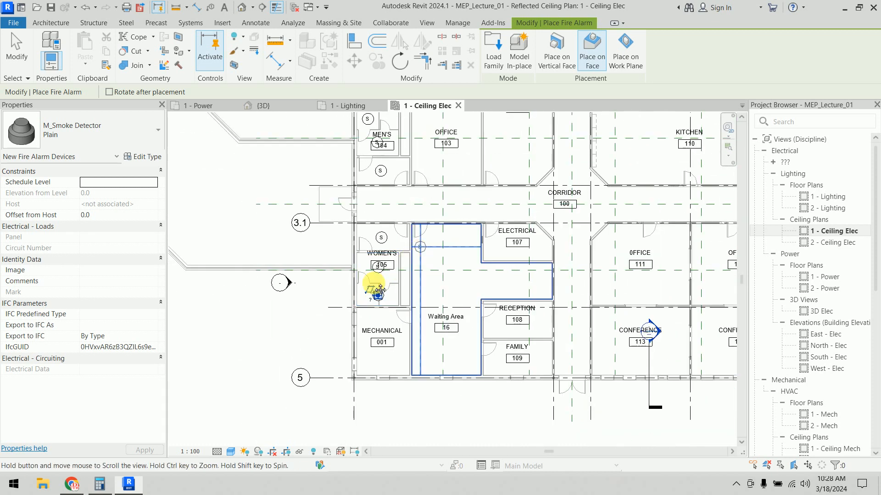
middle_click_drag(373, 285, 345, 311)
left_click(352, 274)
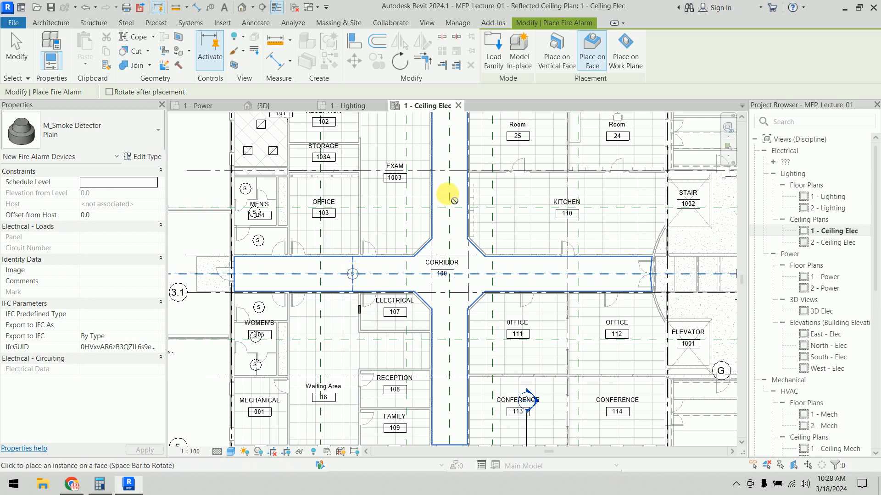
left_click(450, 171)
left_click(567, 273)
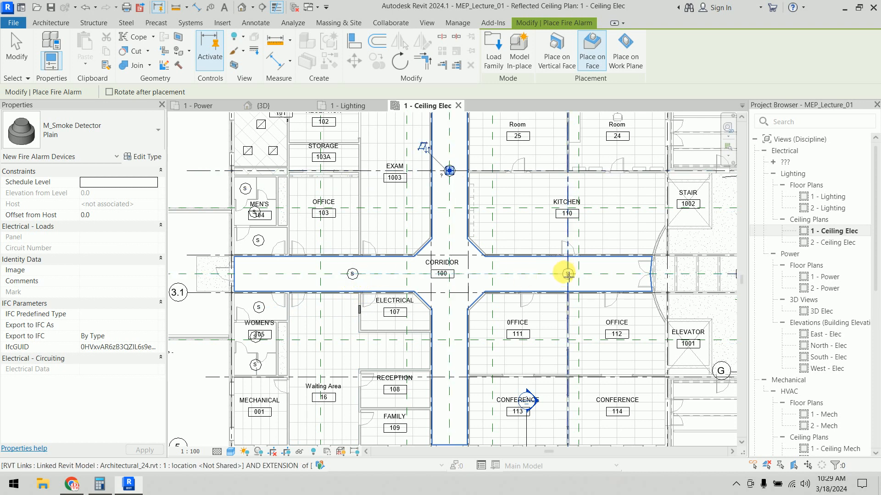
left_click(450, 379)
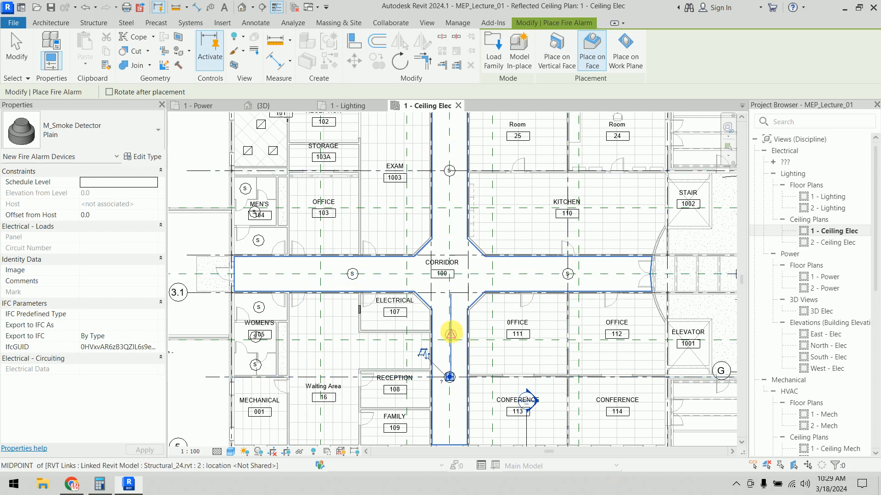
- Place smoke detectors in Waiting Area 16 and in the FOYER 115 beside the stair and the elevator, and end the placement
scroll(451, 284, "down", 3)
left_click(333, 265)
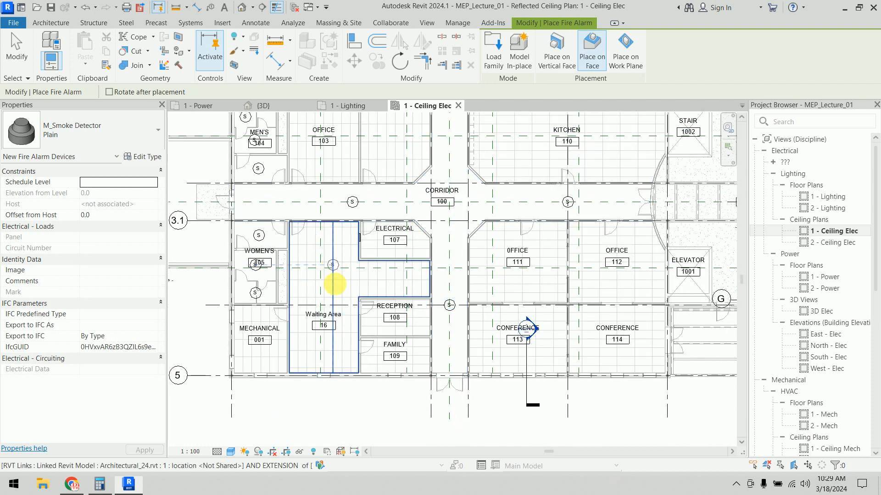
middle_click_drag(586, 336, 459, 427)
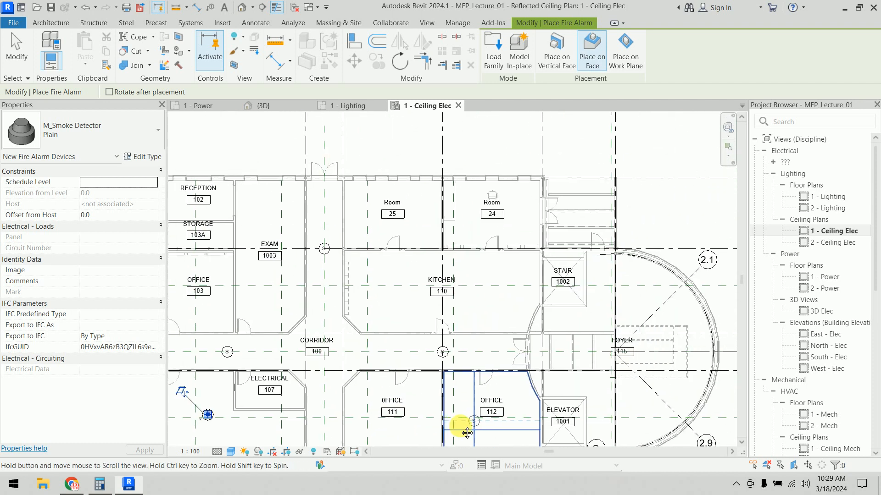
left_click(592, 311)
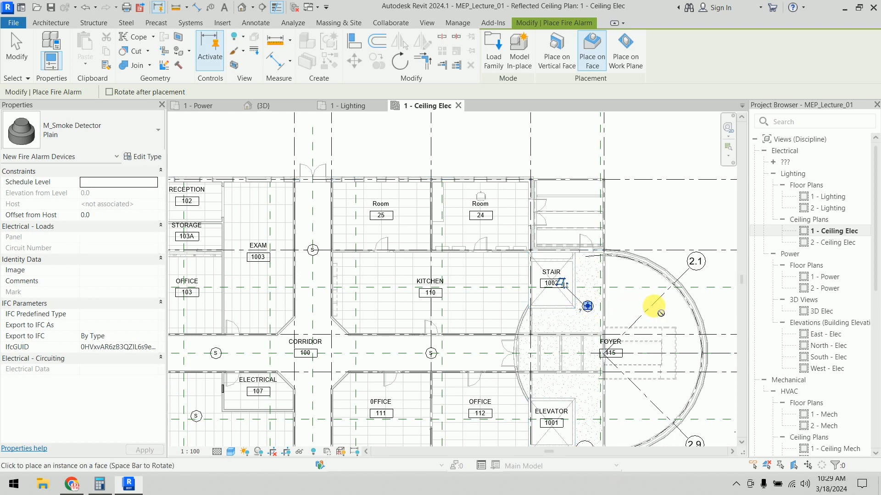
middle_click_drag(586, 362, 588, 297)
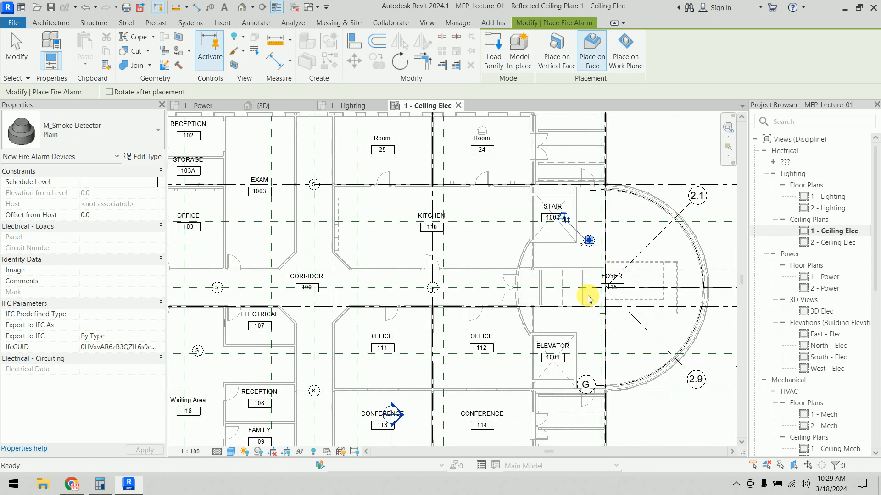
left_click(592, 347)
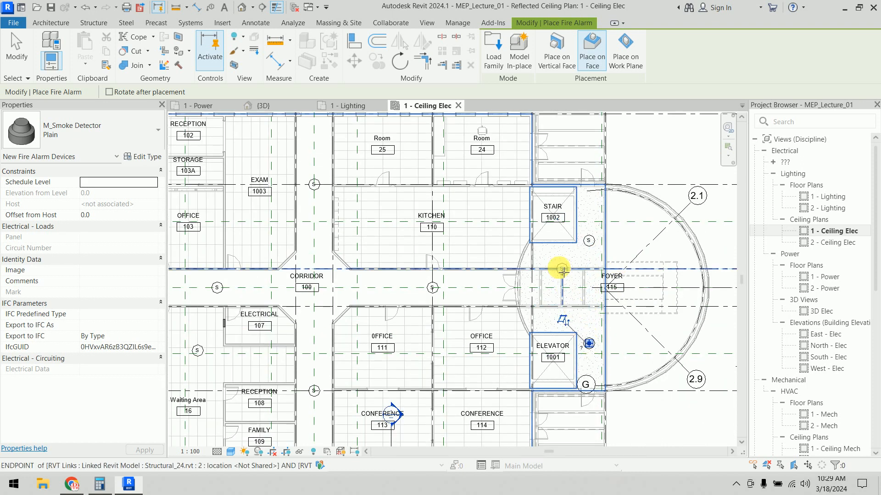
middle_click_drag(435, 215, 490, 265)
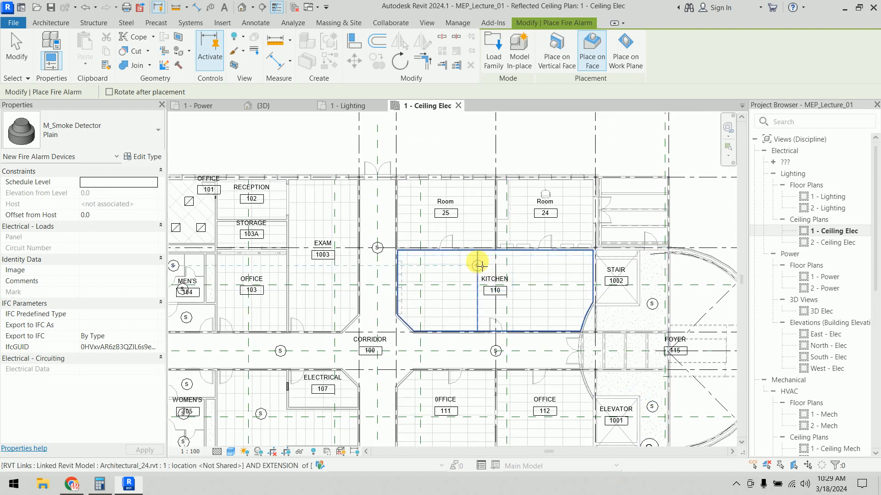
key("Escape")
key("Escape")
- Examine the type properties of the upper smoke detector in the MEN'S 104 room without changing them
middle_click_drag(390, 213, 436, 151)
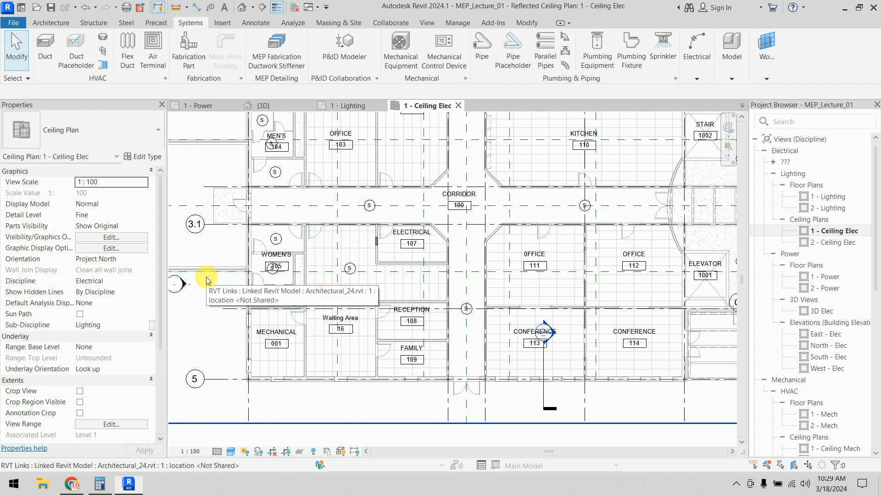
middle_click_drag(281, 205, 321, 244)
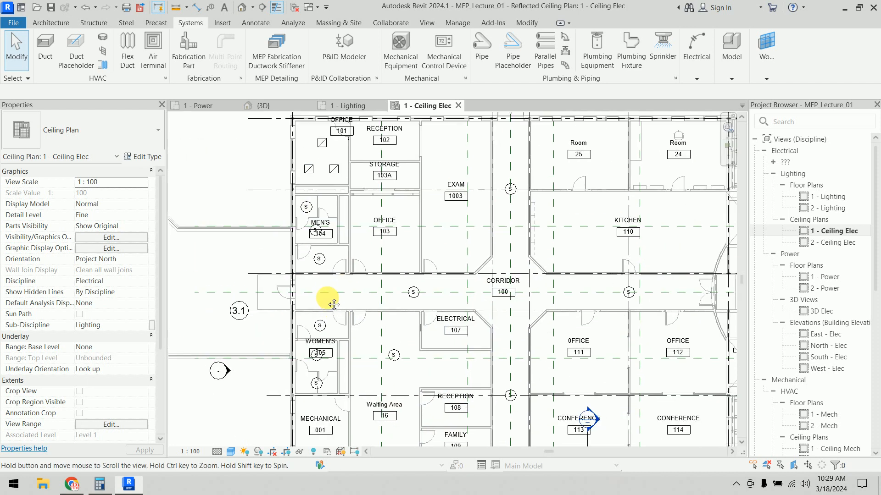
scroll(302, 226, "up", 5)
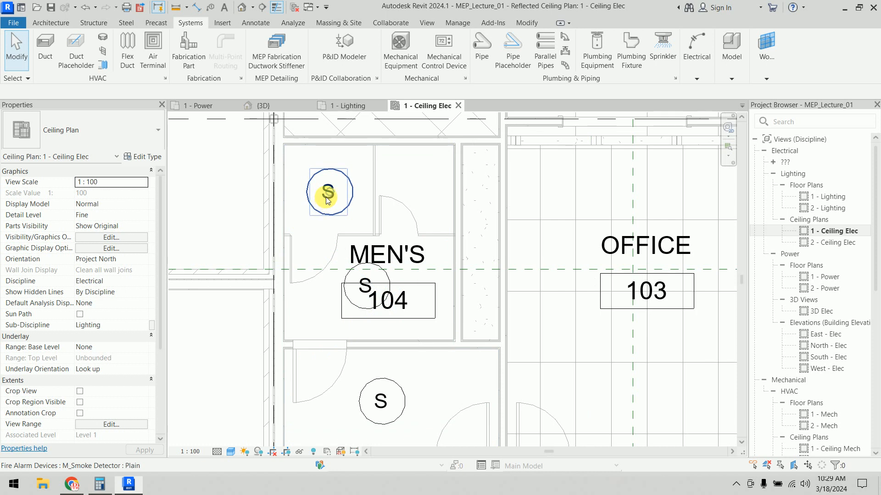
left_click(328, 198)
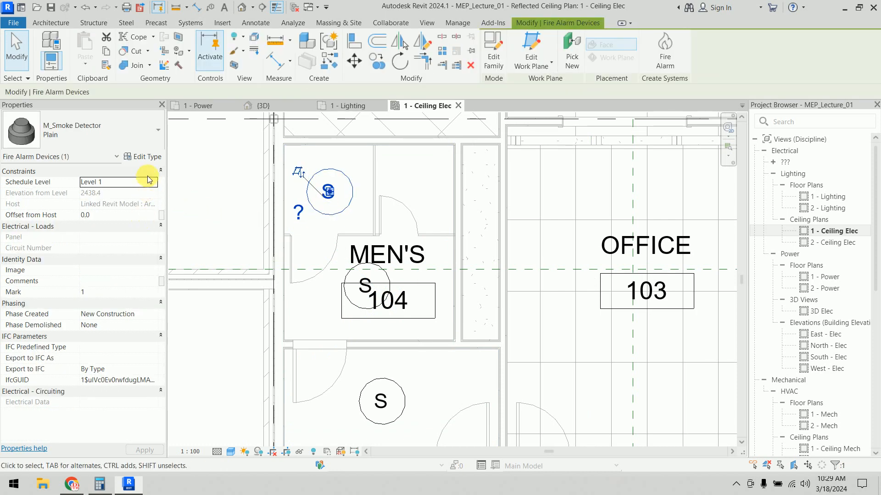
left_click(145, 158)
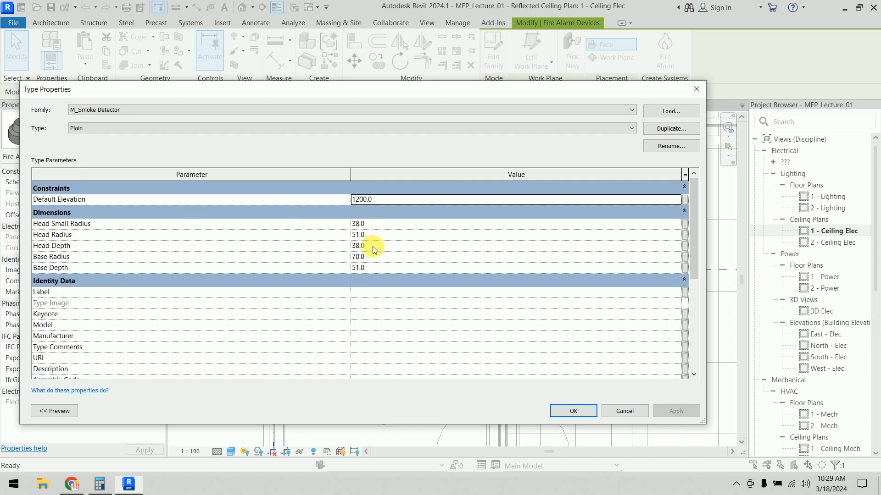
scroll(377, 269, "down", 5)
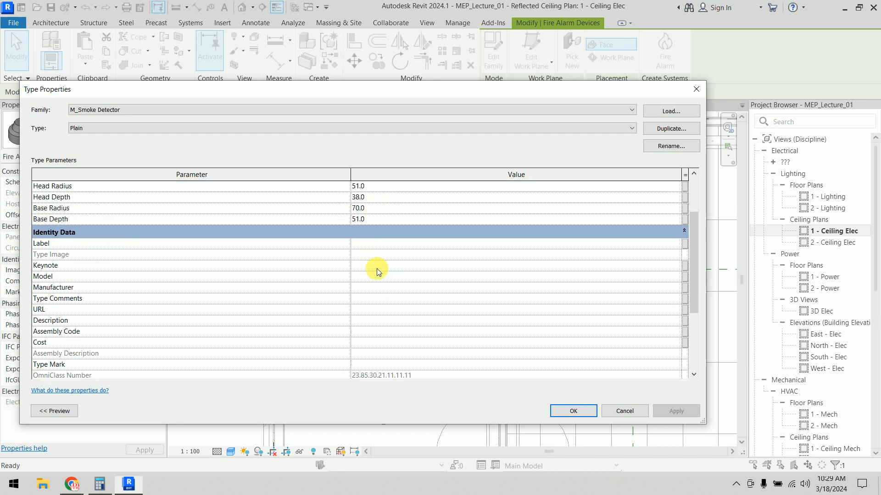
scroll(376, 269, "up", 5)
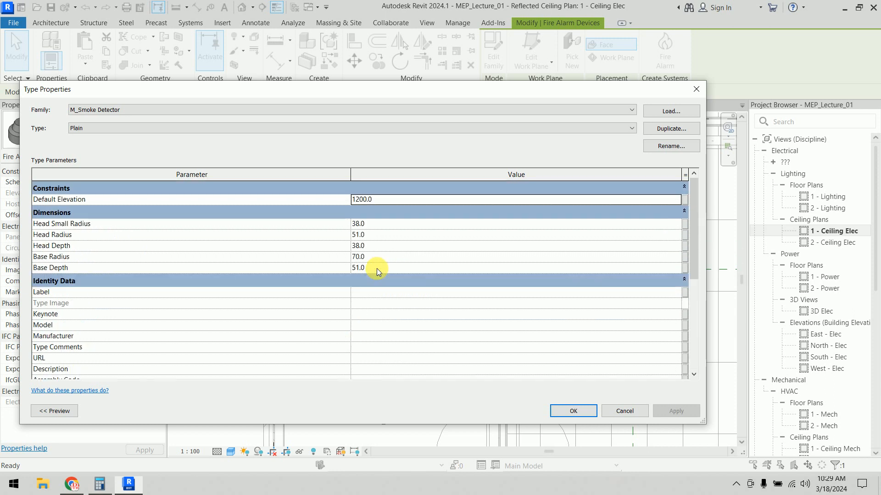
left_click(625, 411)
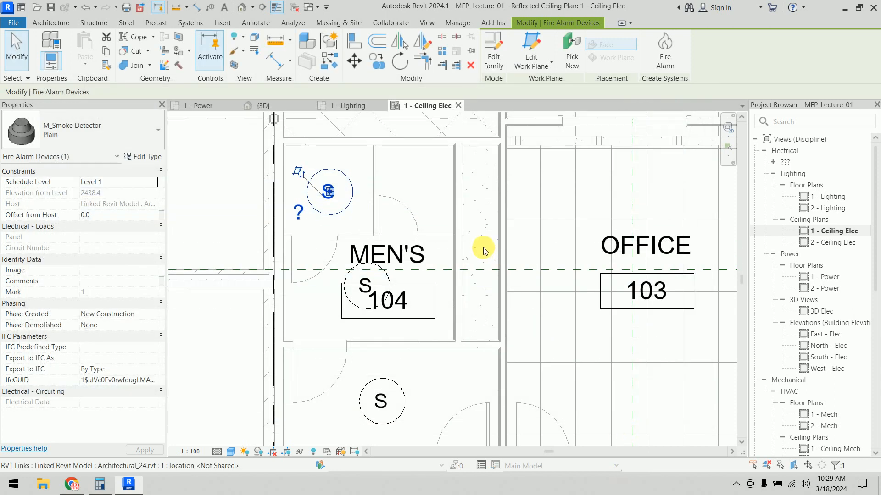
left_click(224, 165)
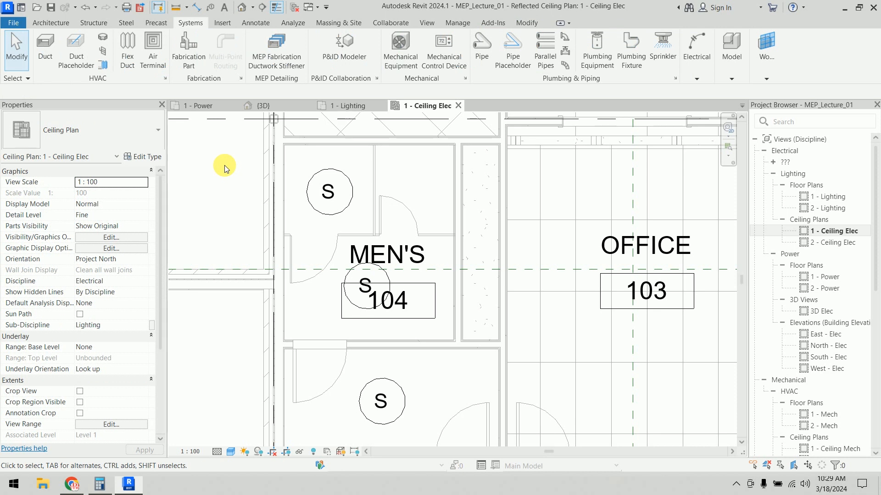
- Draw a thin detail-line circle with a radius of about 1319 centred on the upper smoke detector in MEN'S 104
left_click(252, 23)
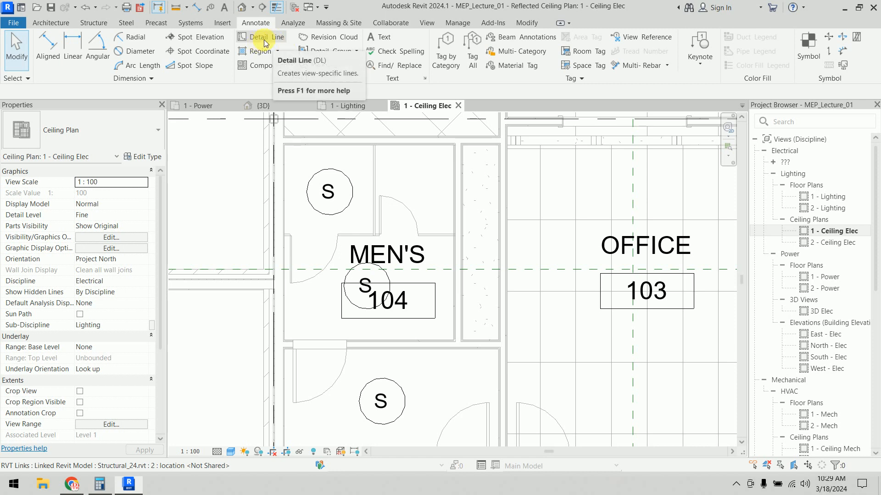
left_click(263, 39)
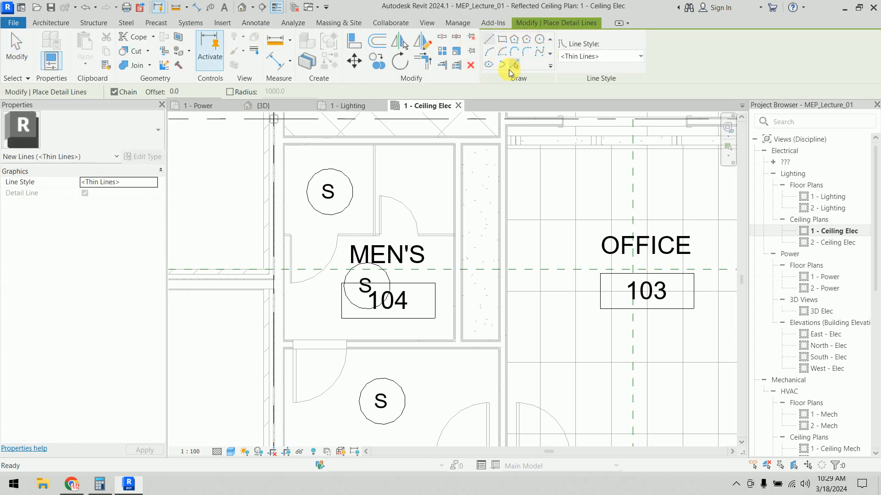
left_click(539, 39)
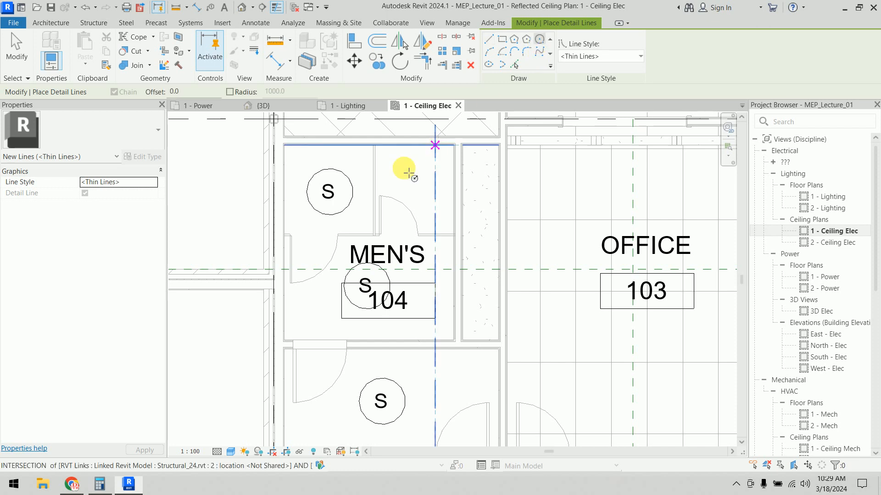
left_click(333, 194)
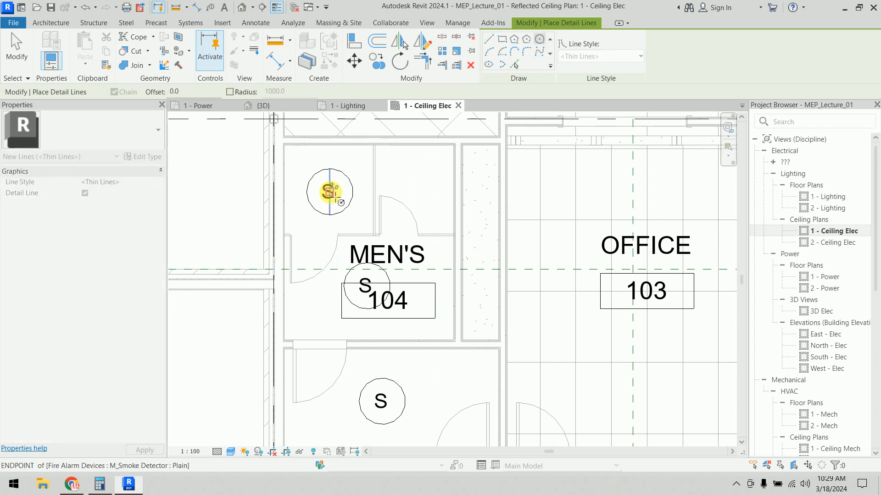
left_click(393, 235)
key("Escape")
key("Escape")
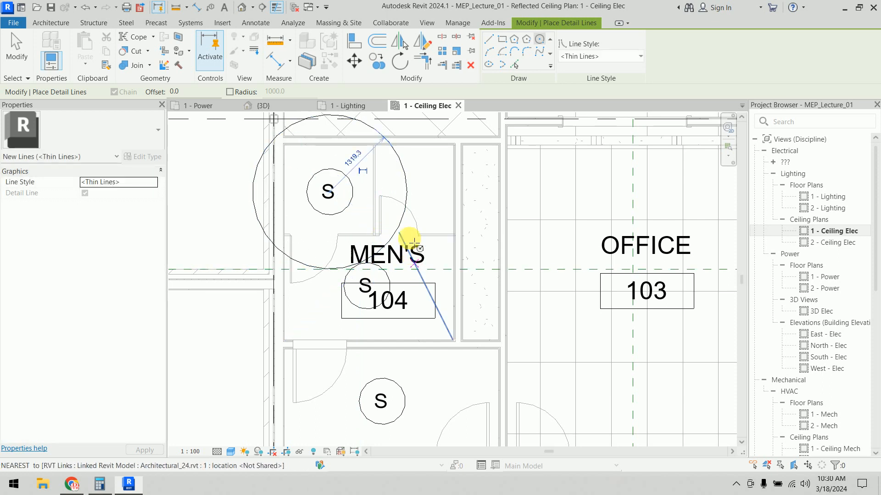
- Set the radius of the detail circle around the upper MEN'S 104 smoke detector to 1500
left_click(408, 183)
left_click(351, 154)
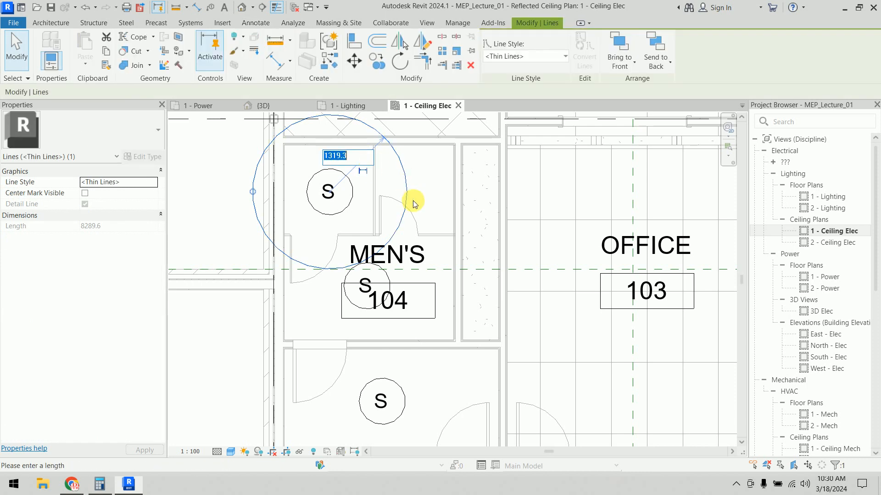
type("1500")
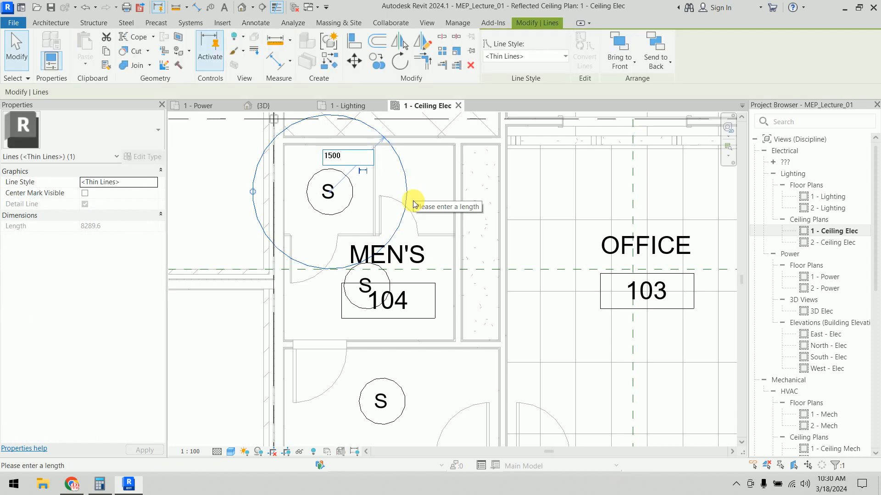
key("Return")
key("Escape")
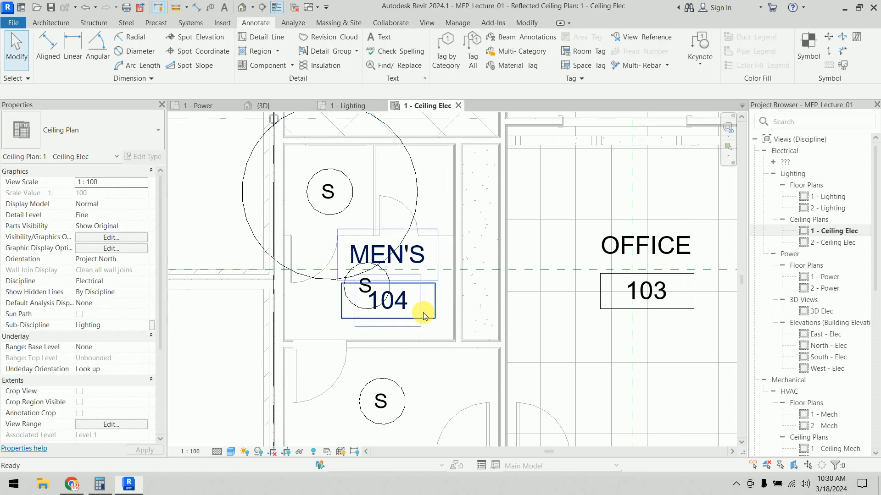
- Copy the 1500-radius detail circle from the upper MEN'S 104 smoke detector to the centre of the detector in the room below
left_click(353, 305)
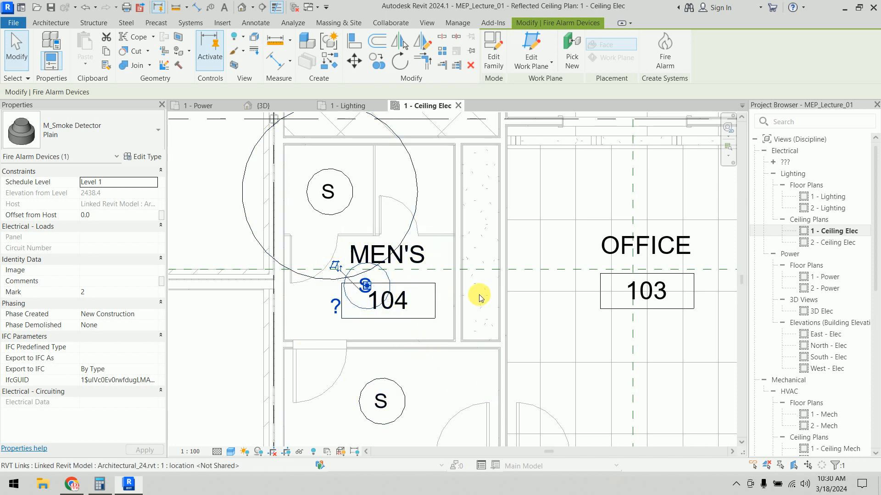
scroll(413, 349, "down", 2)
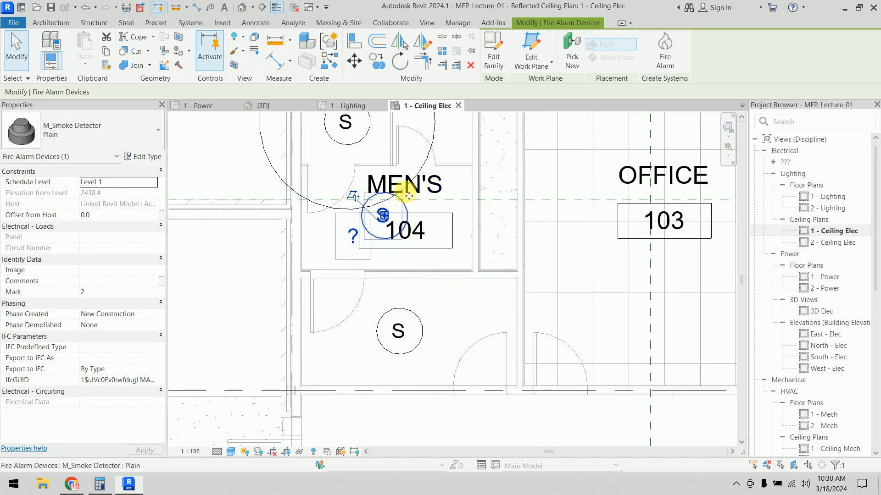
scroll(422, 209, "up", 2)
left_click(433, 177)
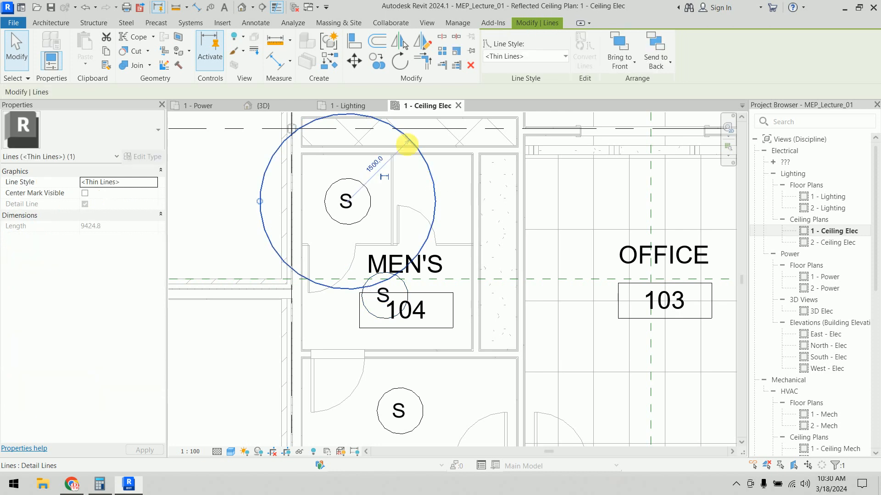
left_click(378, 68)
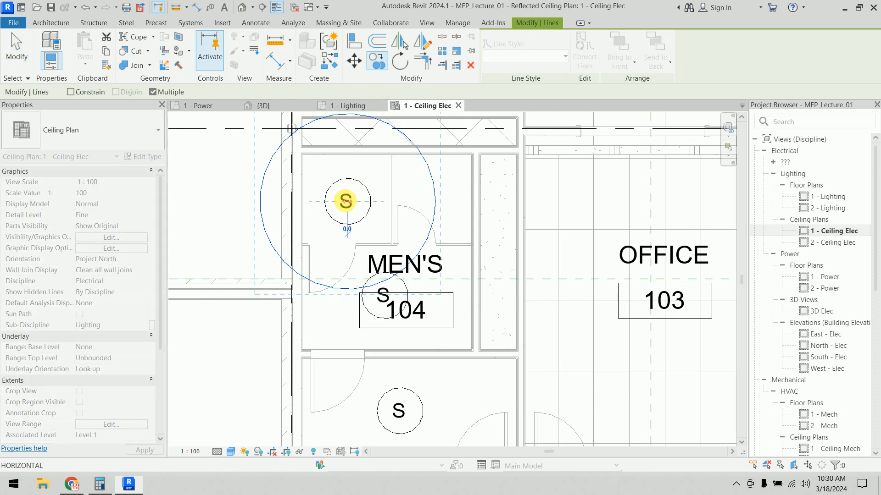
left_click(346, 202)
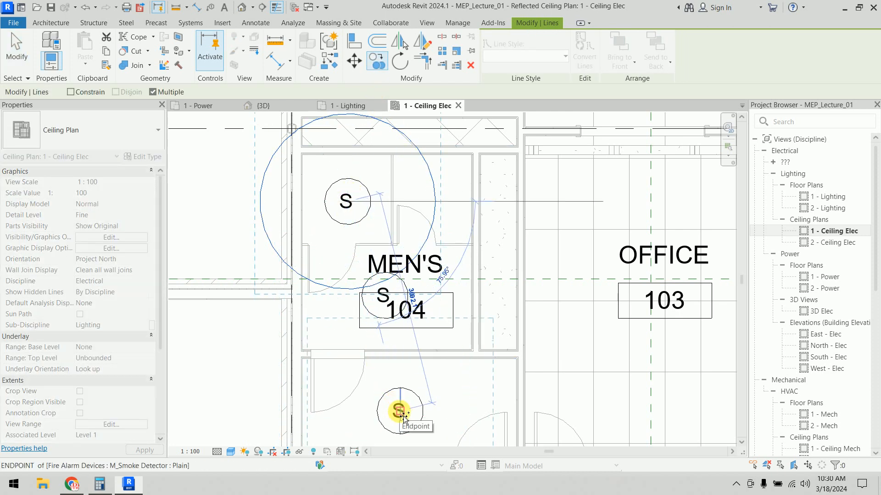
left_click(399, 411)
middle_click_drag(407, 370, 395, 301)
left_click(381, 340)
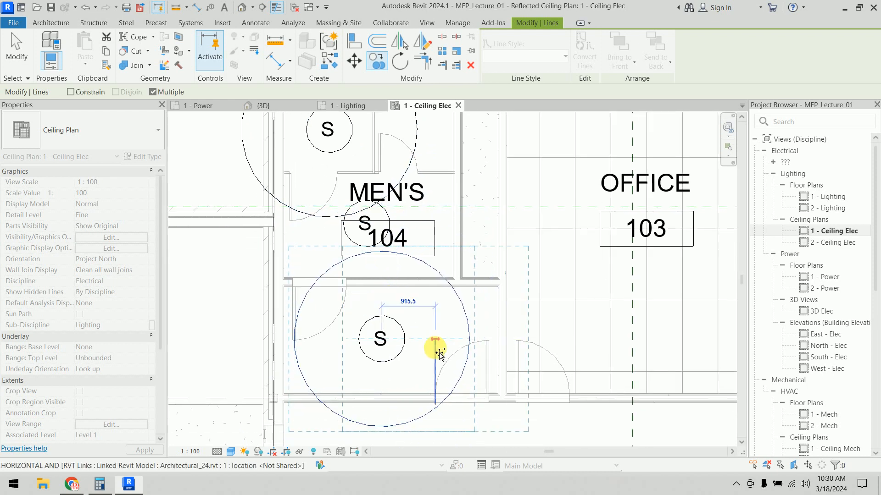
key("Escape")
key("Escape")
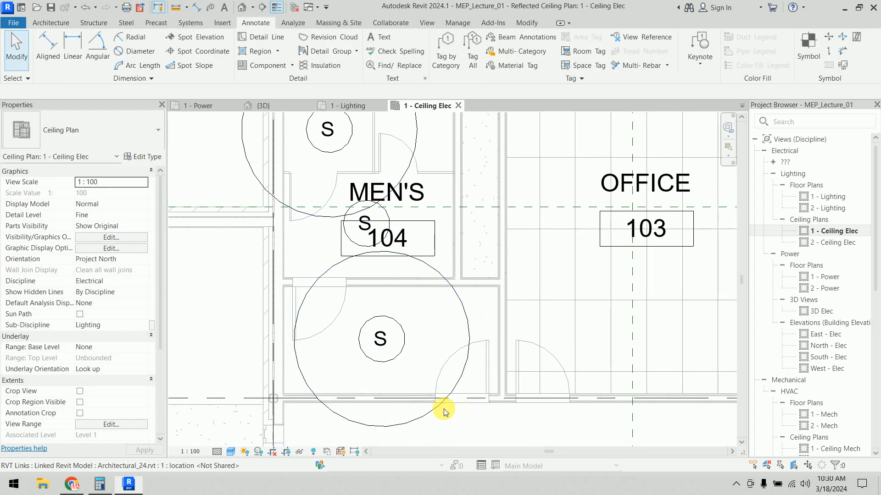
- Nudge the smoke detector below MEN'S 104 and its circle upward together until the circle meets the room's lower wall
left_click(388, 338)
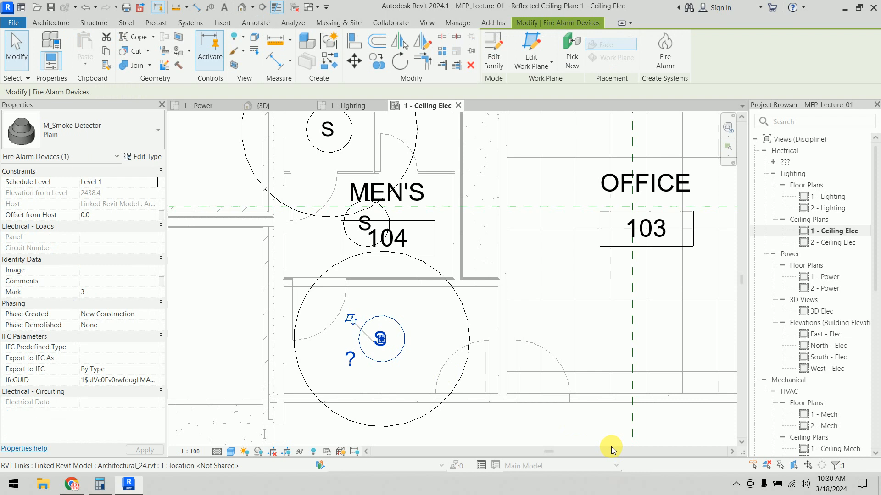
left_click(466, 314, "ctrl")
key("Up")
key("Up")
key("Up")
key("Up")
key("Up")
key("Up")
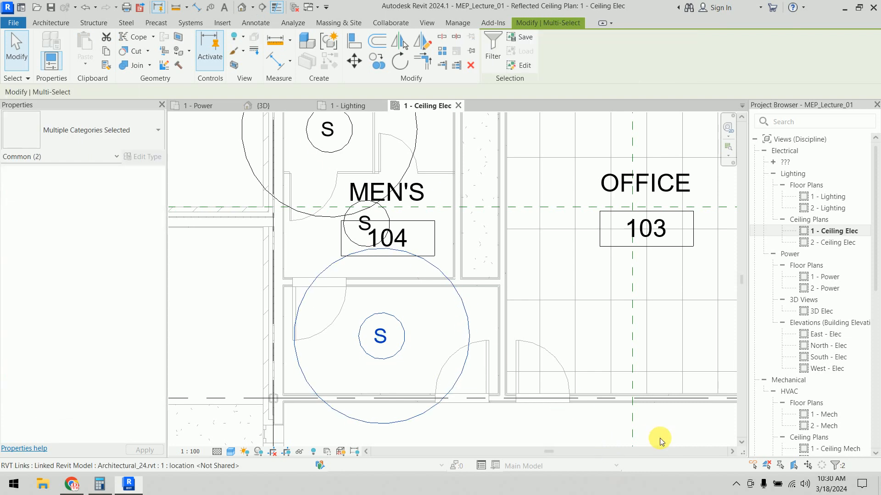
key("Up")
key("Up")
key("Up")
key("Up")
key("Up")
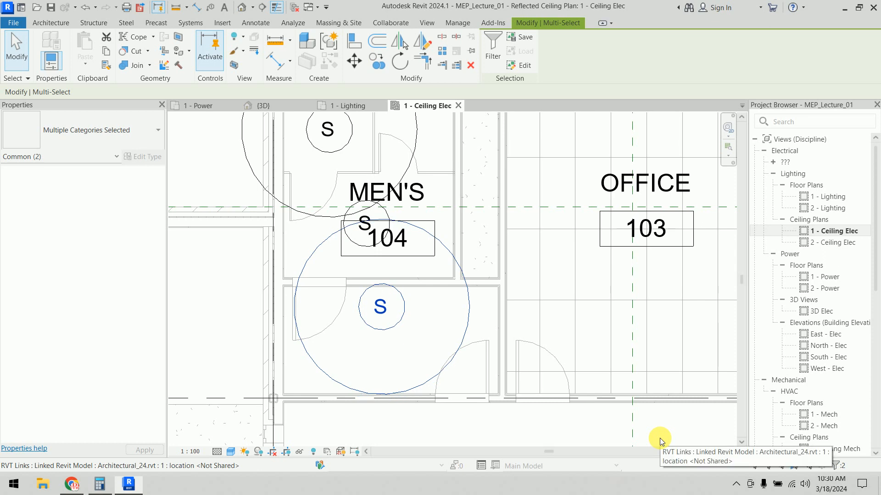
- Nudge the upper MEN'S 104 smoke detector and its circle together, slightly down and then right toward the room's middle
scroll(515, 240, "down", 1)
middle_click_drag(515, 240, 499, 308)
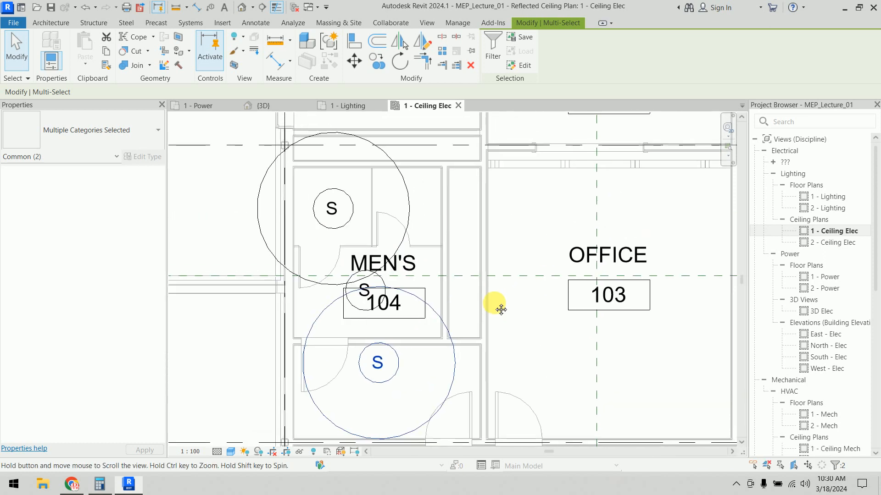
left_click(345, 203)
left_click(404, 177, "ctrl")
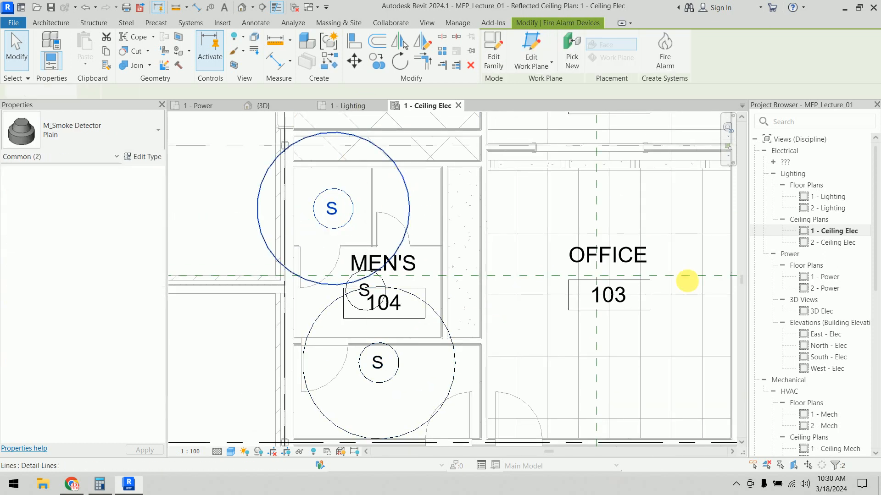
key("Down")
key("Down")
key("Down")
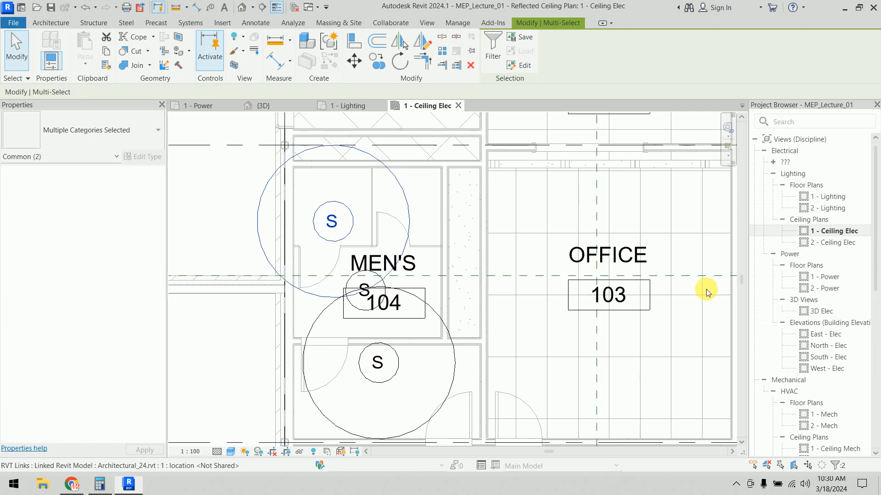
key("Right")
key("Right")
key("Right")
key("Right")
key("Right")
key("Right")
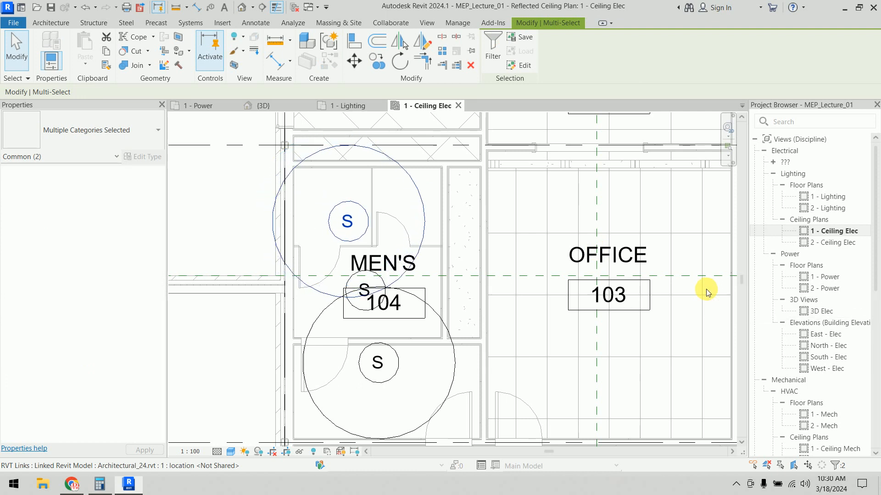
key("Right")
key("Right")
key("Right")
key("Right")
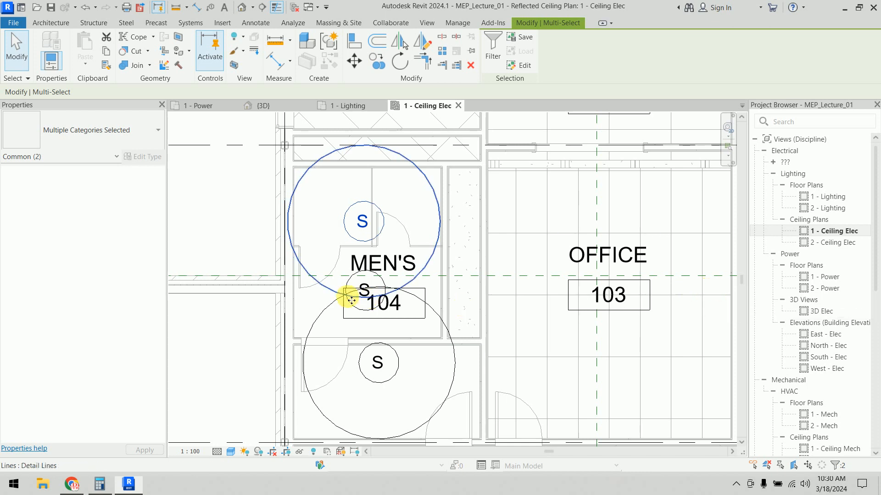
middle_click_drag(353, 304, 373, 221)
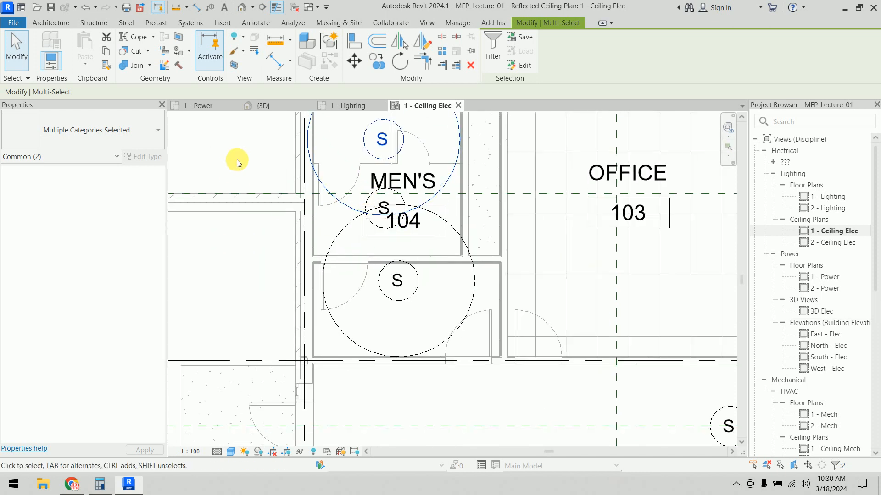
left_click(235, 161)
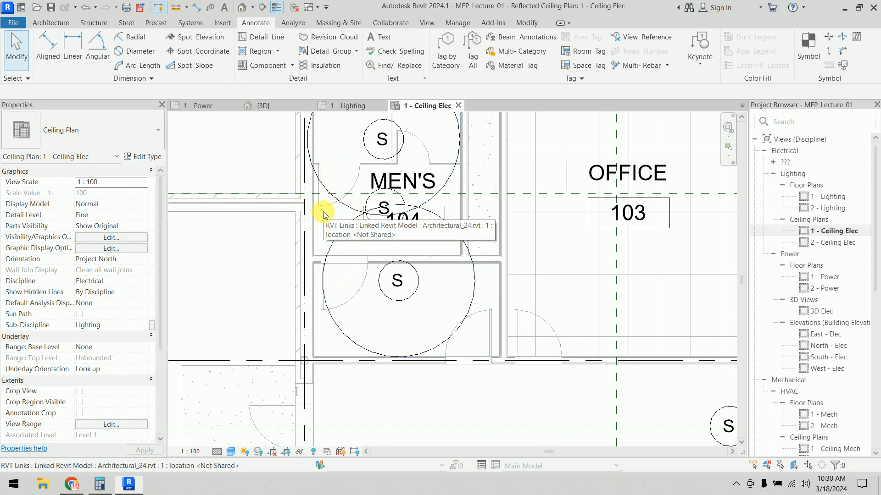
- Delete the middle smoke detector overlapping the MEN'S 104 room tag
scroll(324, 215, "up", 4)
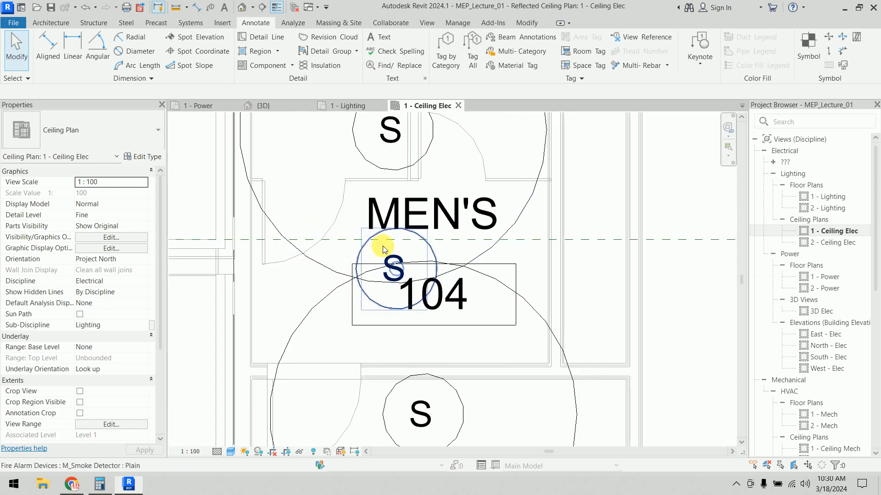
left_click(364, 252)
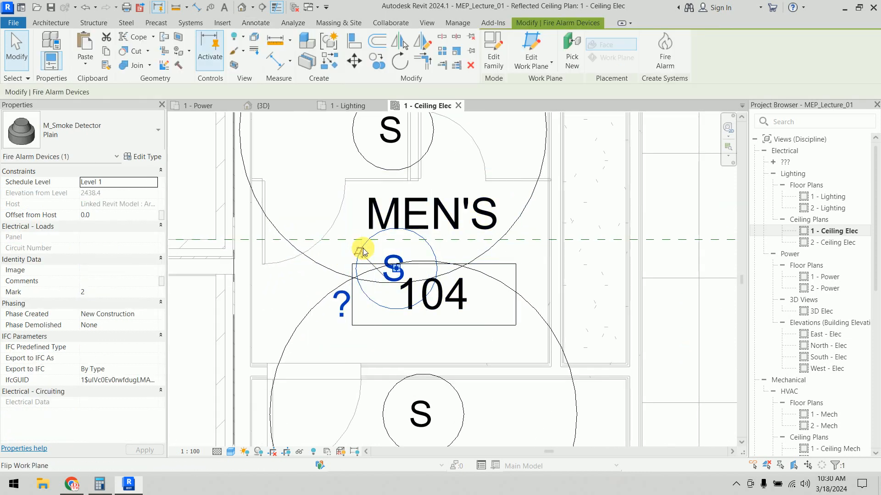
key("Delete")
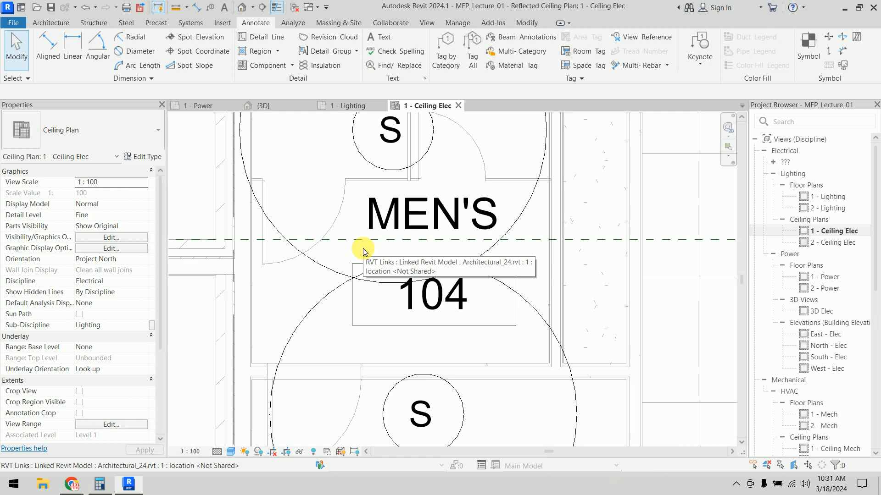
scroll(363, 251, "down", 5)
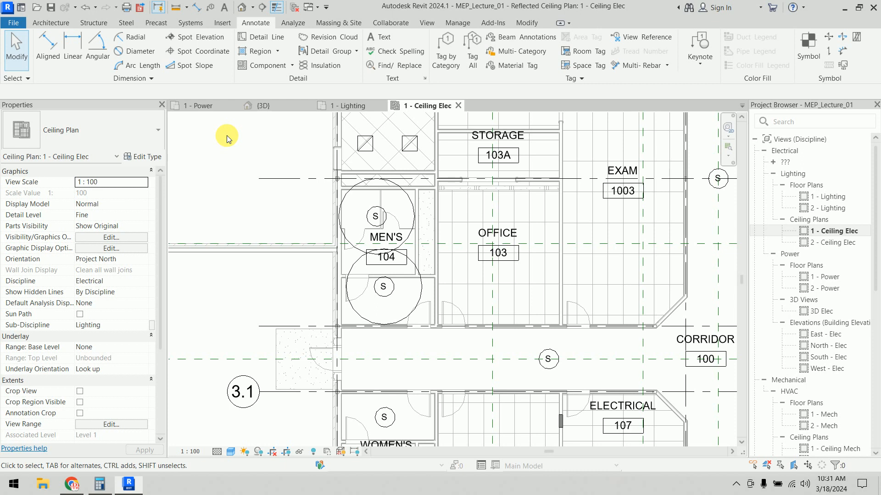
scroll(227, 135, "down", 4)
middle_click_drag(230, 165, 252, 177)
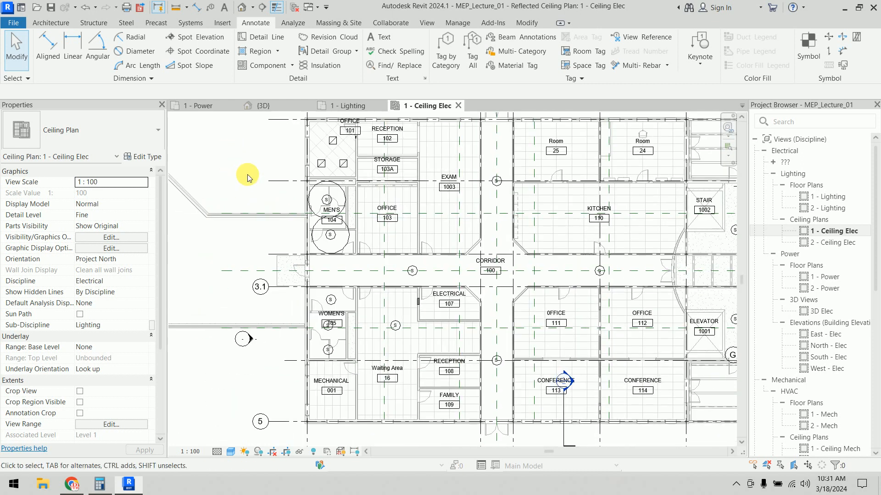
scroll(338, 240, "up", 6)
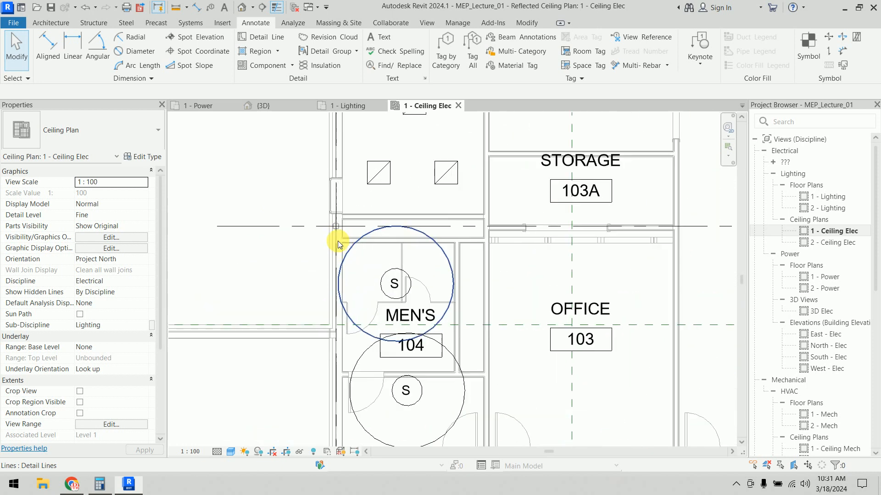
middle_click_drag(338, 240, 308, 157)
scroll(211, 180, "up", 1)
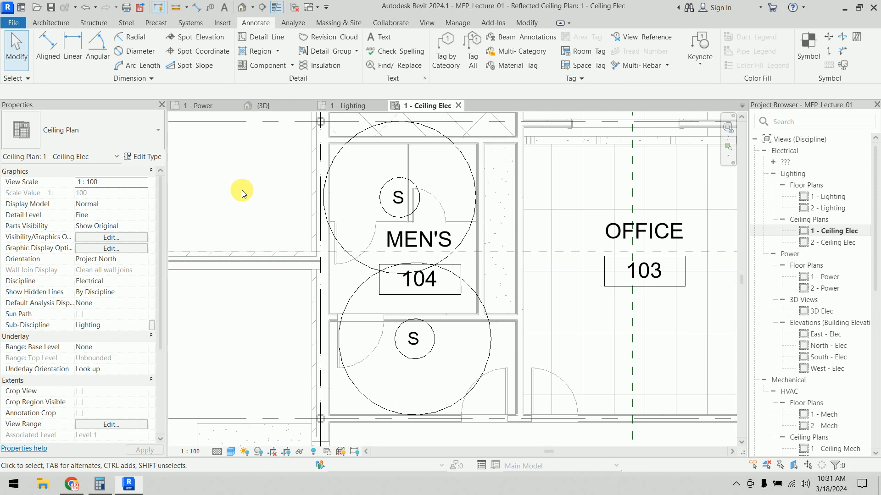
- Place a fire alarm device of type M_Manual Pull Station Standard on the vertical face of the corridor wall below OFFICE 103
scroll(241, 192, "down", 5)
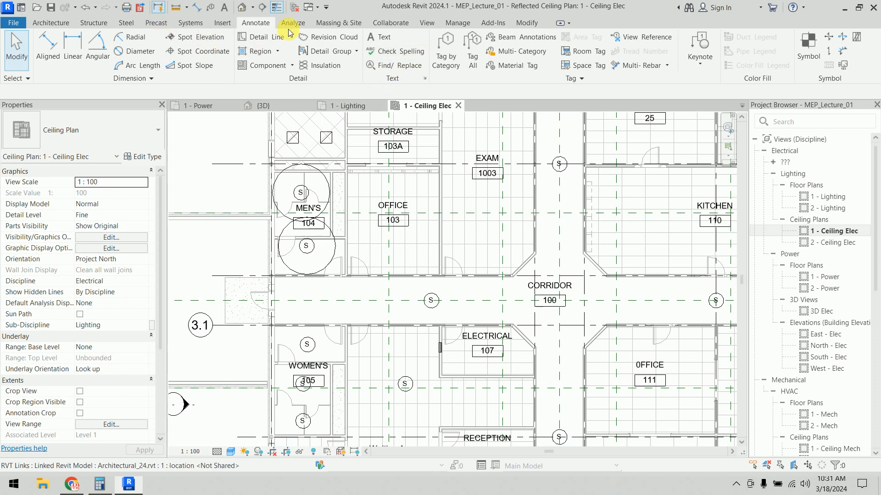
left_click(51, 23)
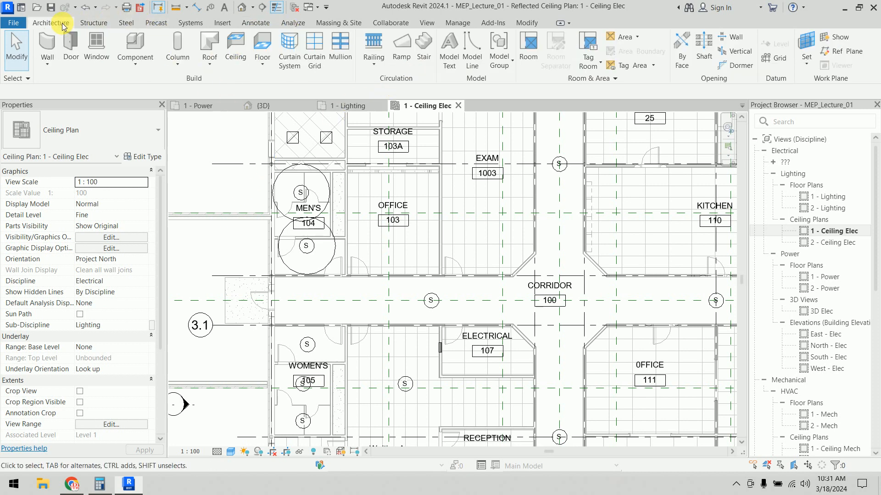
left_click(191, 23)
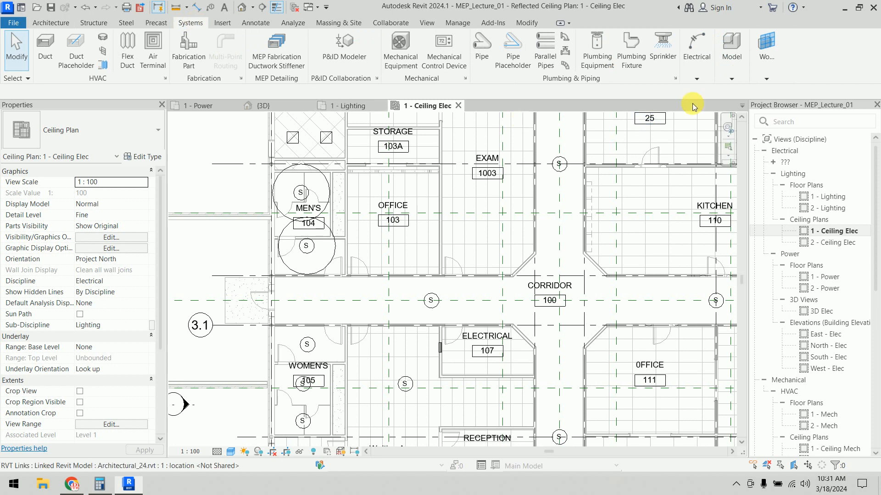
left_click(696, 57)
left_click(828, 113)
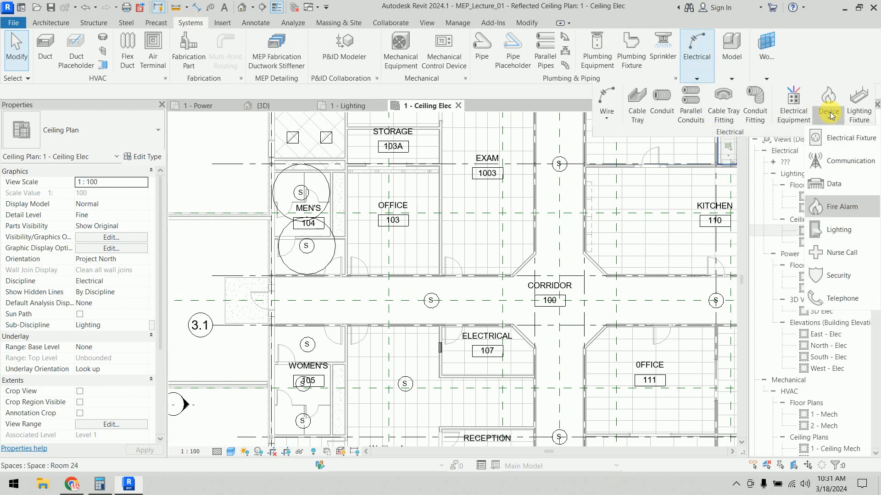
left_click(839, 218)
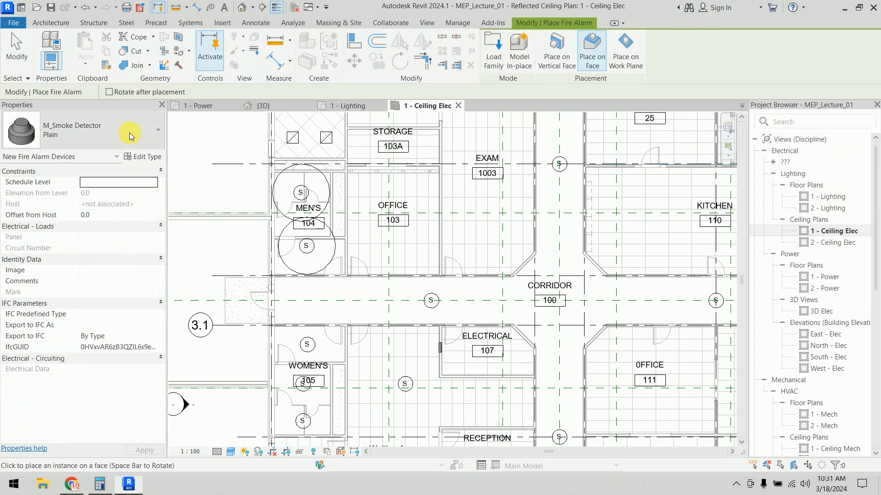
left_click(128, 130)
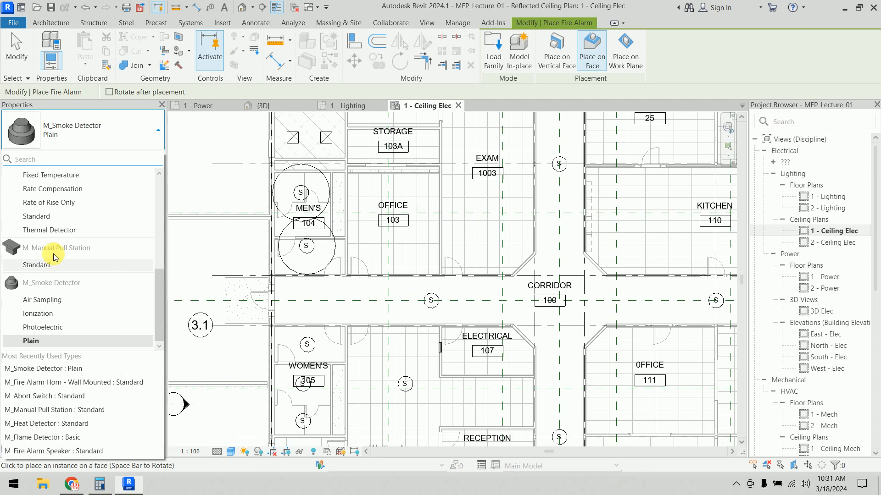
left_click(37, 265)
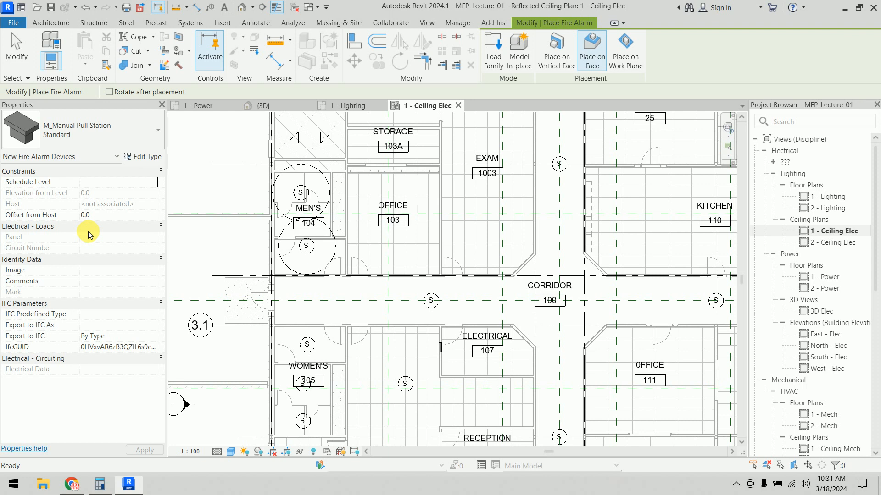
left_click(554, 67)
scroll(385, 296, "up", 5)
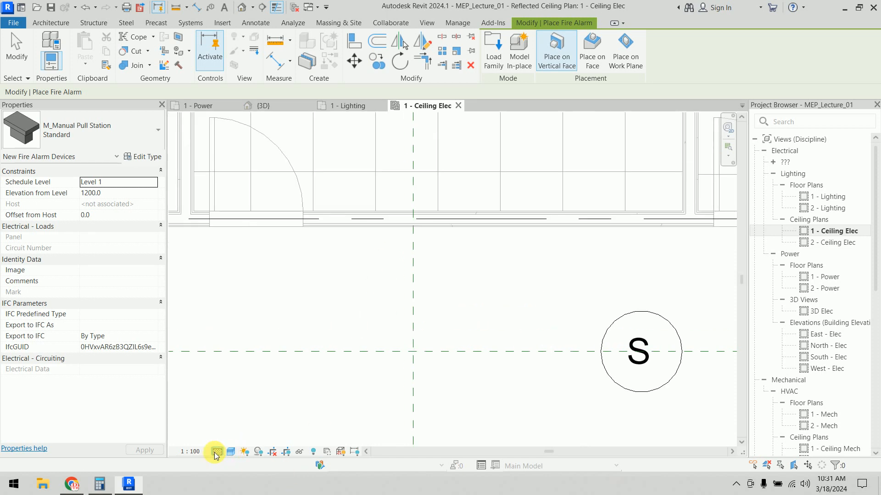
left_click(369, 234)
- Place an M_Manual Pull Station Standard on the upper vertical corridor's wall beside KITCHEN 110
scroll(487, 250, "down", 4)
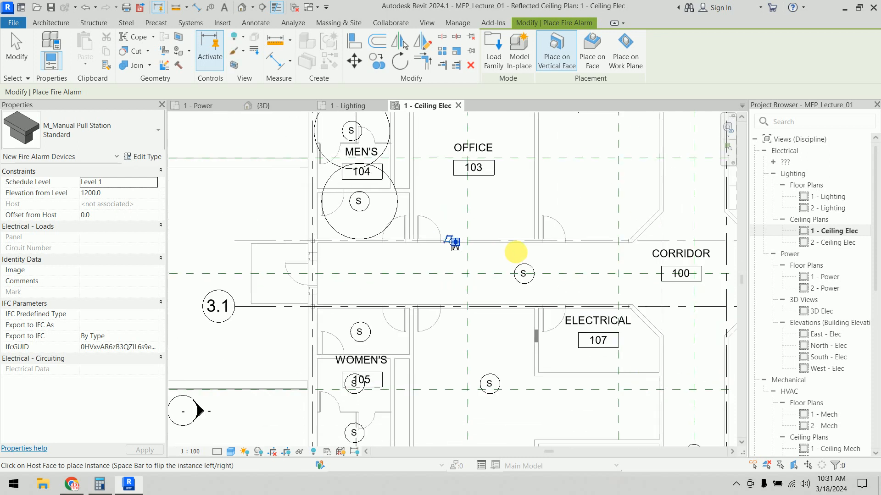
middle_click_drag(500, 264, 392, 290)
middle_click_drag(566, 181, 523, 244)
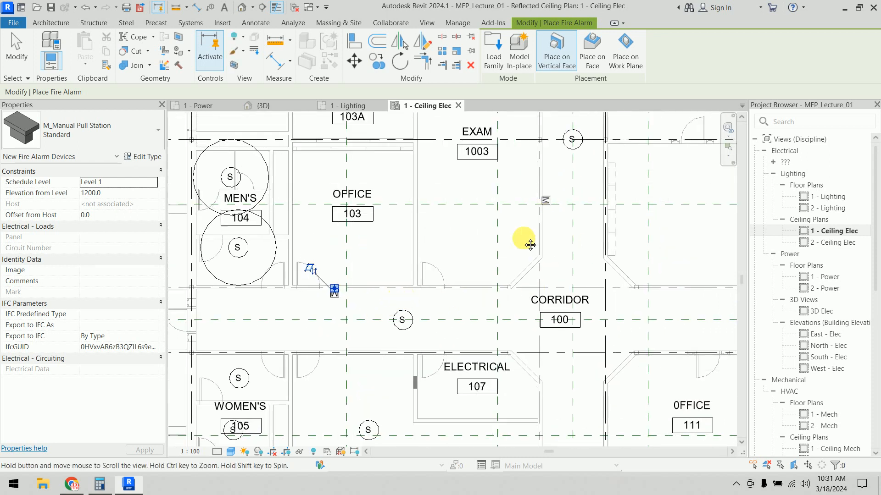
middle_click_drag(567, 192, 527, 281)
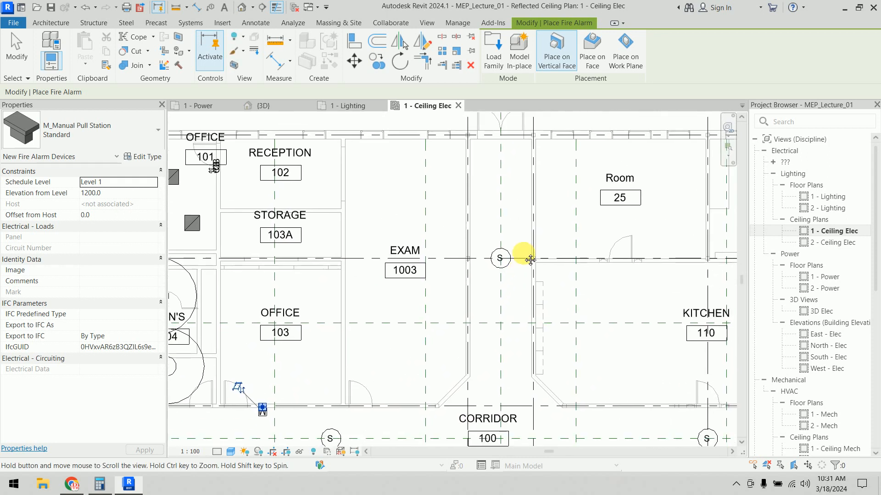
- Place two more manual pull stations, on the corridor wall above OFFICE 112 and on the vertical corridor's wall just above RECEPTION 108
middle_click_drag(590, 393, 515, 222)
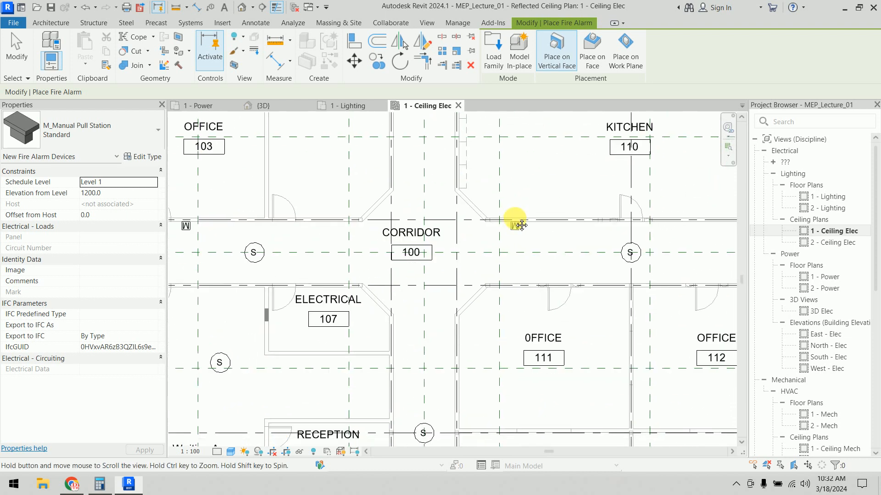
left_click(656, 280)
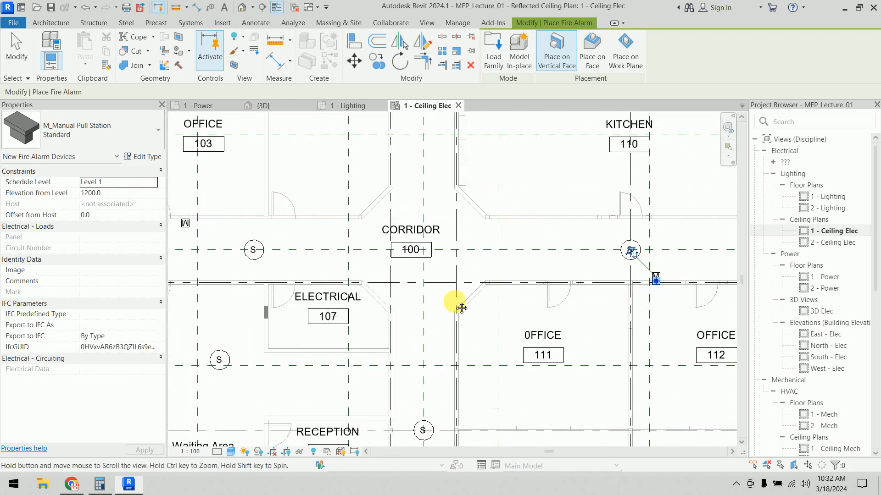
middle_click_drag(436, 390, 464, 262)
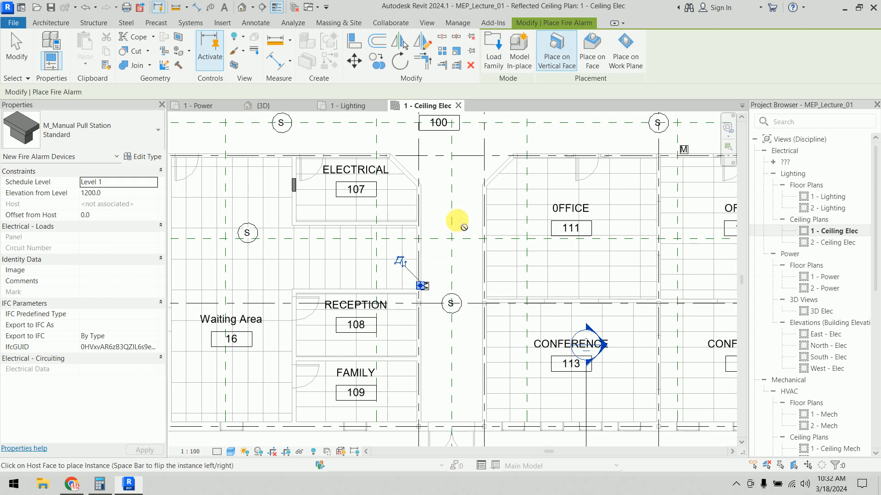
scroll(466, 197, "down", 4)
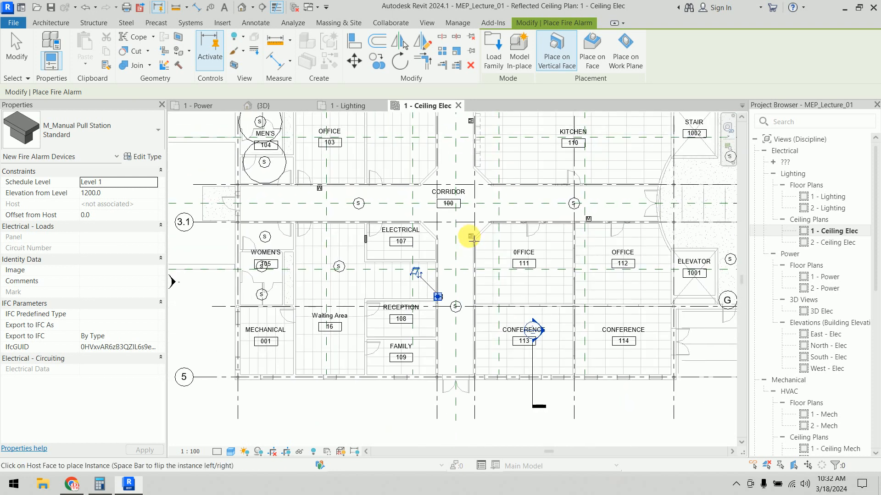
middle_click_drag(472, 232, 468, 311)
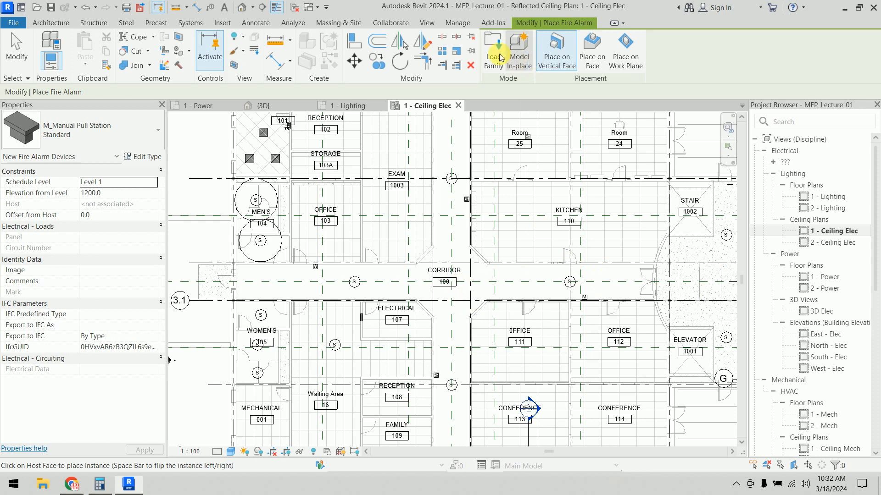
- Place M_Heat Detector Standard devices on the ceiling face in CORRIDOR 100 near the MEN'S and WOMEN'S rooms and in Waiting Area 16
left_click(90, 125)
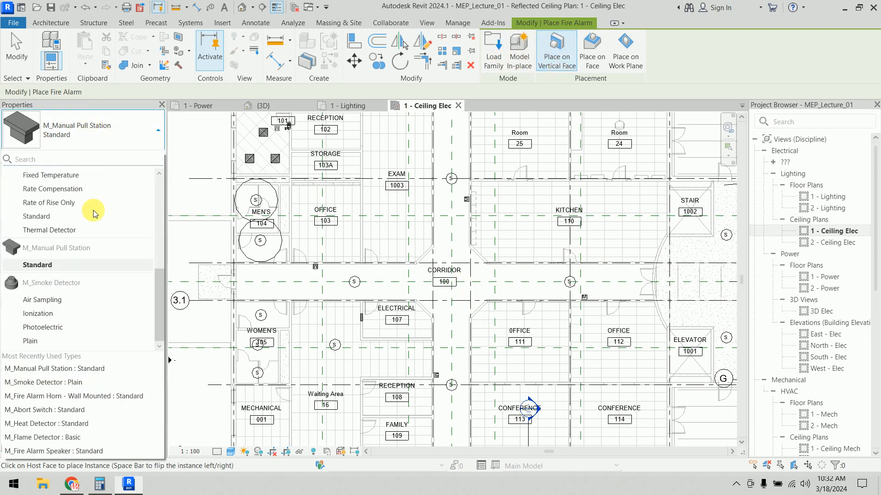
scroll(114, 287, "up", 1)
scroll(115, 287, "up", 1)
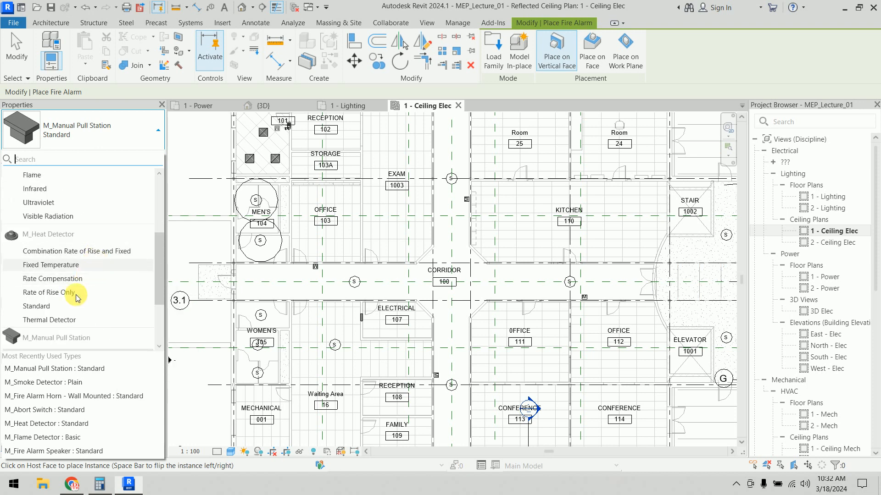
left_click(63, 313)
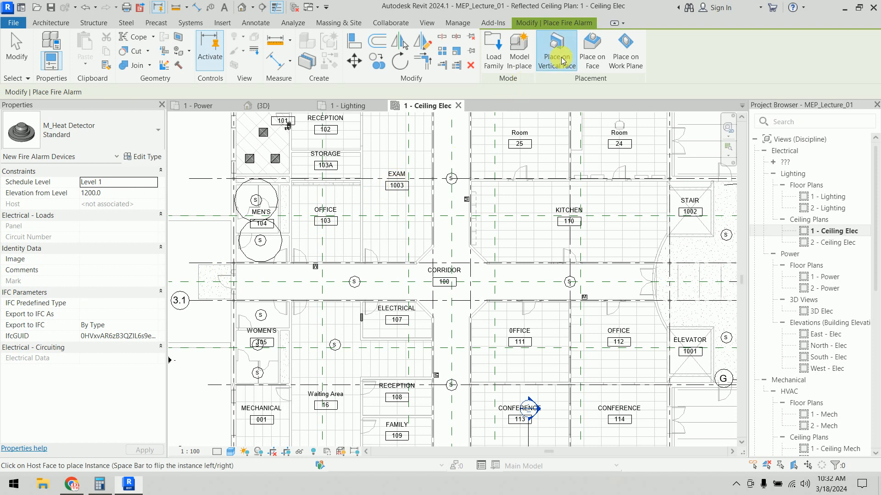
left_click(592, 59)
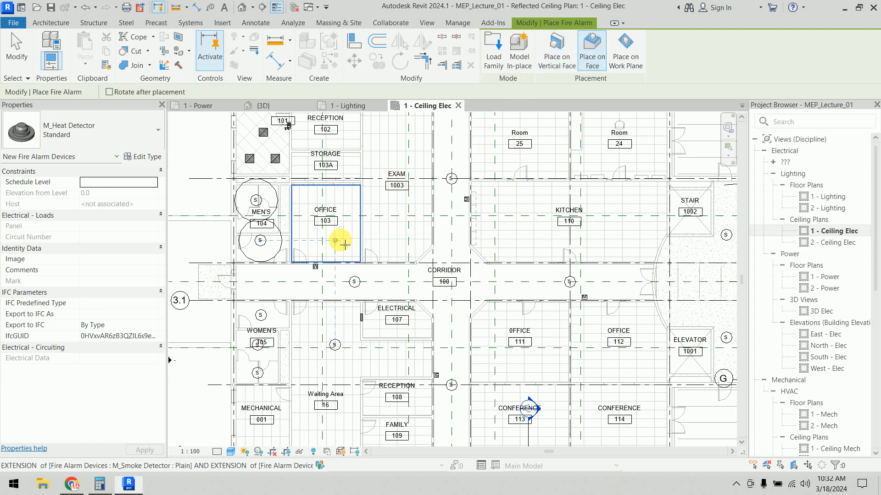
scroll(339, 238, "up", 2)
scroll(344, 244, "up", 3)
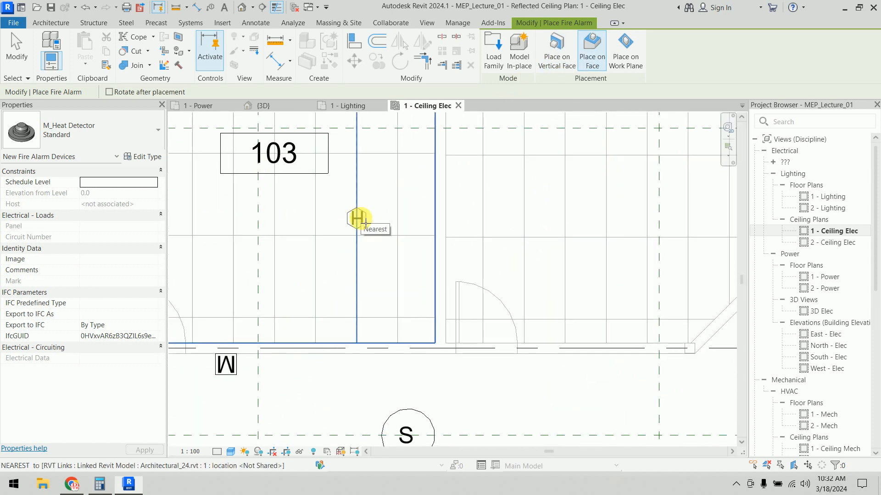
scroll(362, 221, "down", 5)
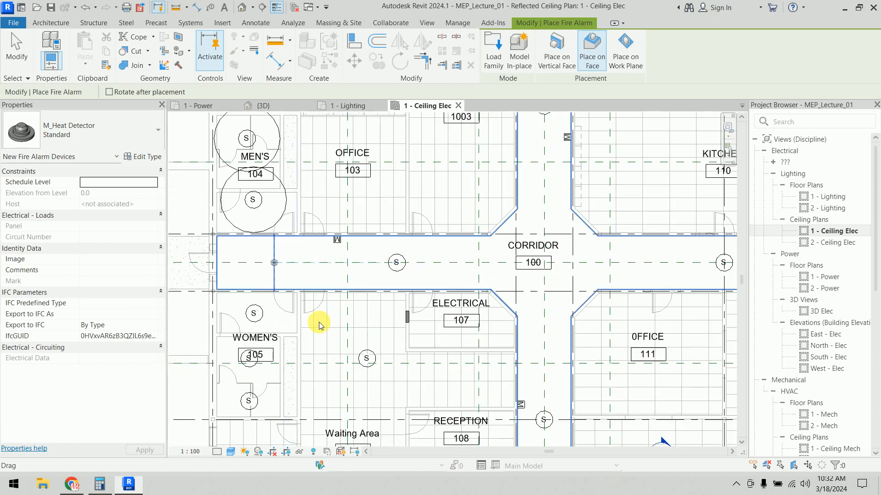
middle_click_drag(426, 365, 391, 258)
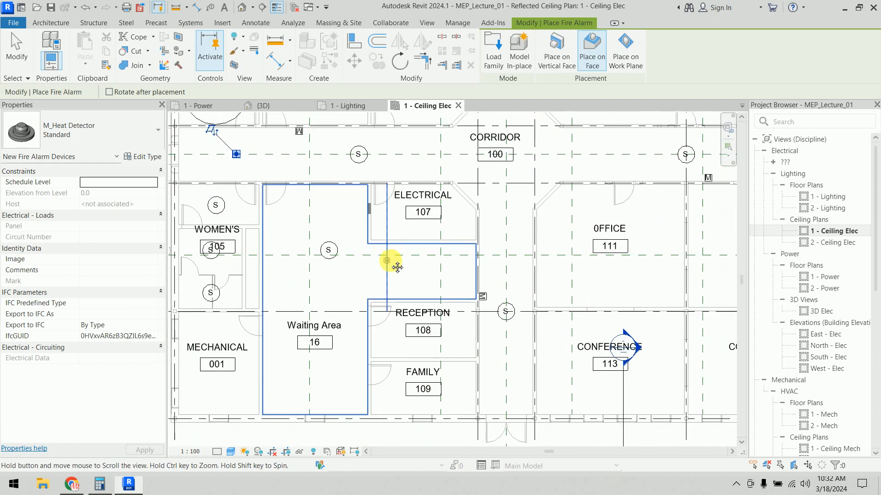
left_click(329, 371)
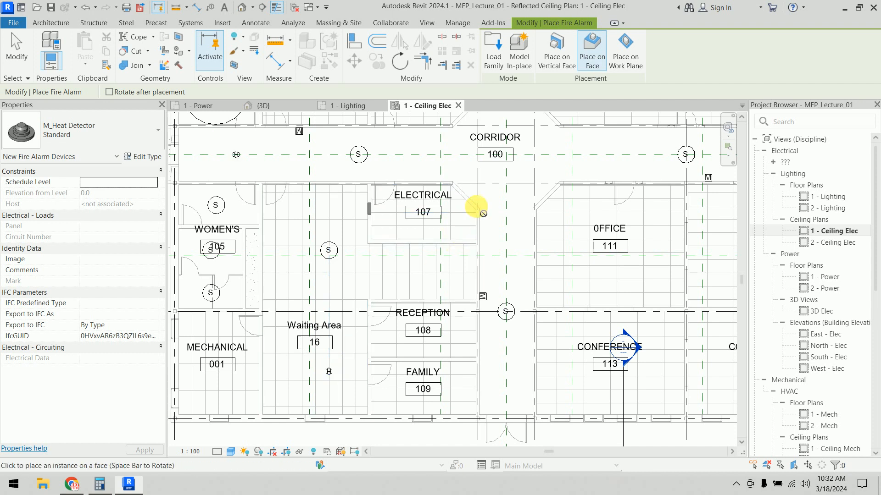
- Place M_Fire Alarm Horn - Wall Mounted Standard devices on the vertical faces of all four diagonal walls at the CORRIDOR 100 intersection
left_click(92, 130)
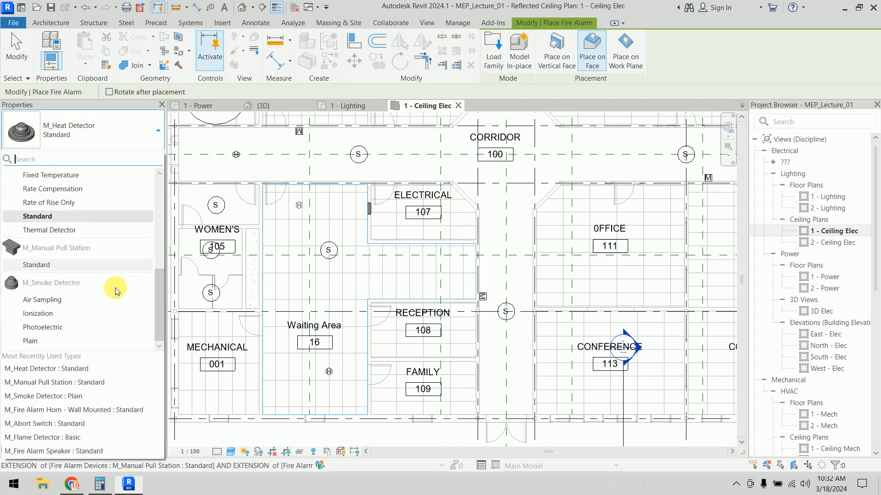
scroll(115, 287, "up", 3)
scroll(115, 287, "up", 3)
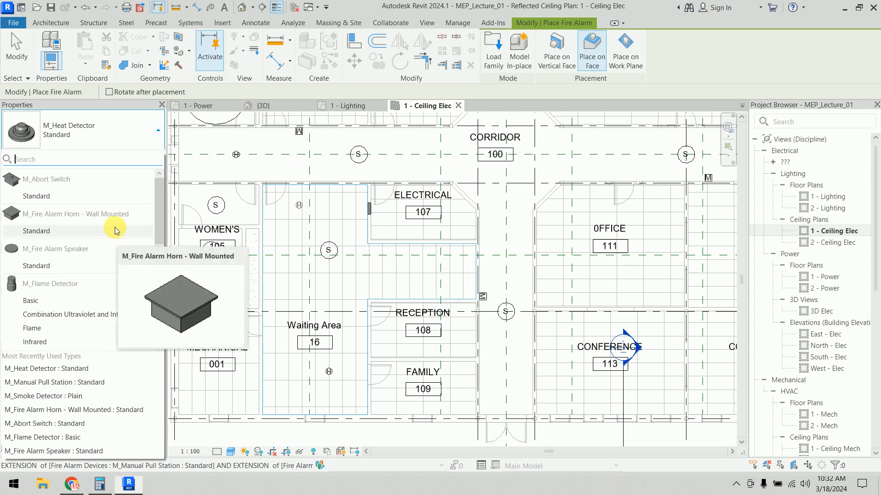
left_click(58, 234)
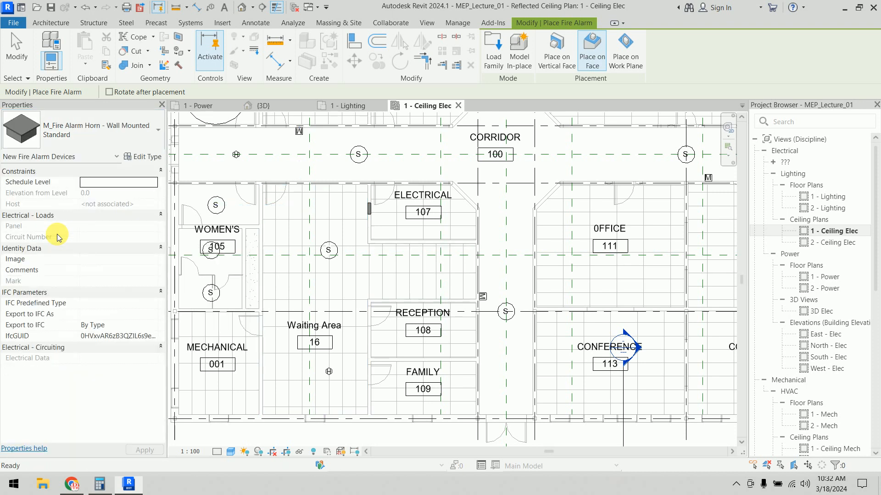
left_click(567, 65)
middle_click_drag(541, 173, 526, 262)
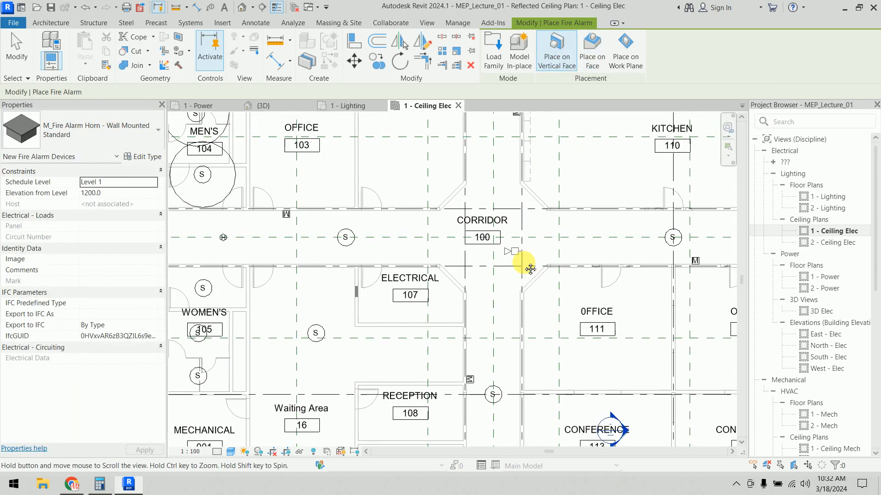
scroll(525, 248, "up", 3)
scroll(520, 238, "up", 1)
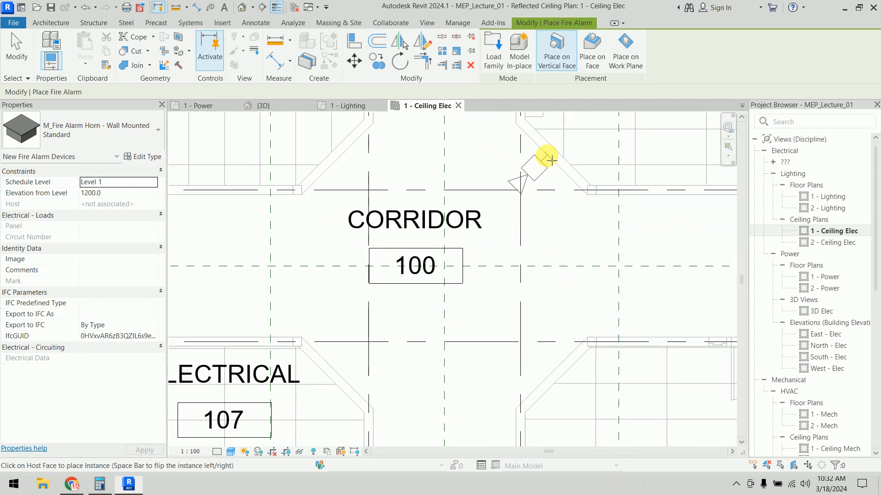
left_click(536, 161)
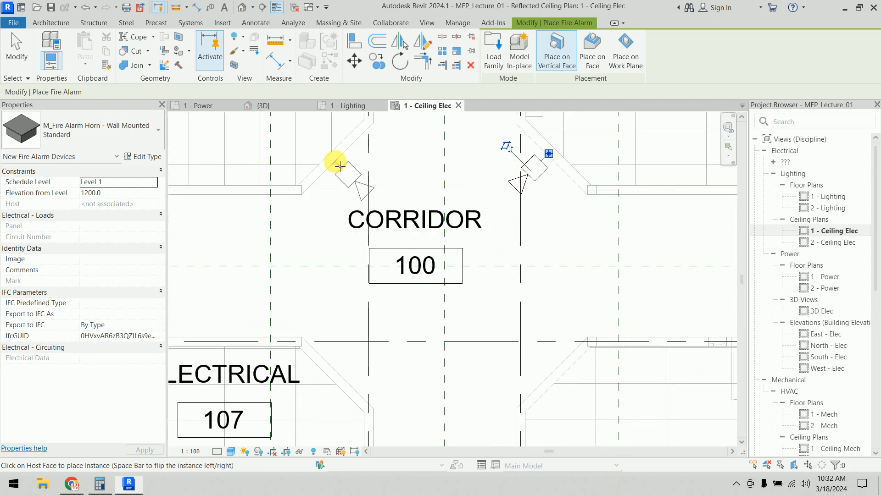
left_click(335, 161)
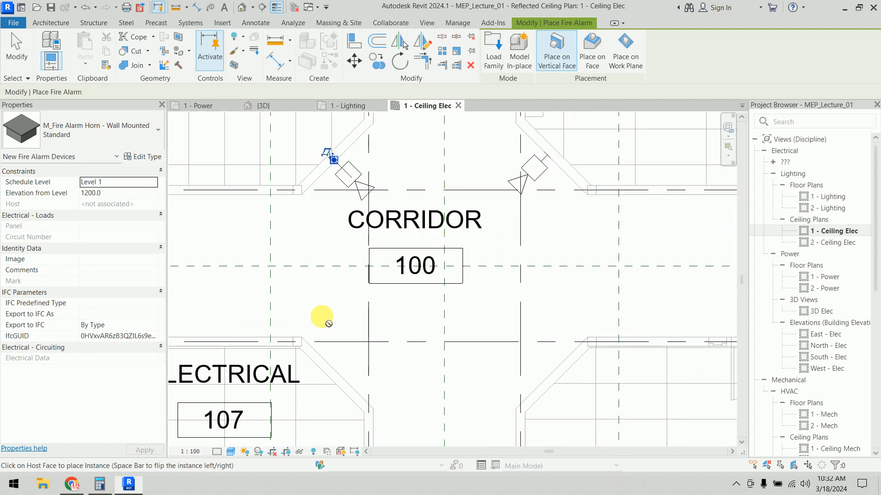
left_click(345, 376)
left_click(555, 381)
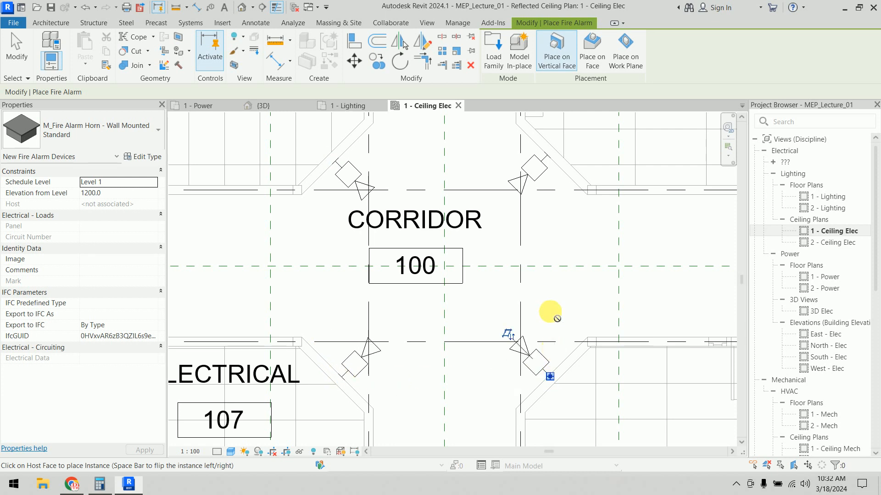
- Place a wall-mounted fire alarm horn above the double door at the FOYER end of CORRIDOR 100
scroll(546, 290, "down", 5)
middle_click_drag(576, 291, 502, 265)
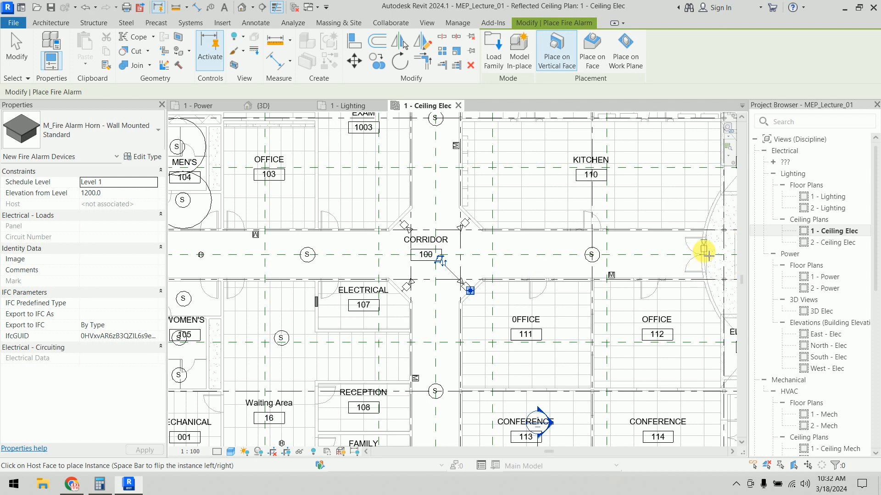
scroll(707, 255, "up", 4)
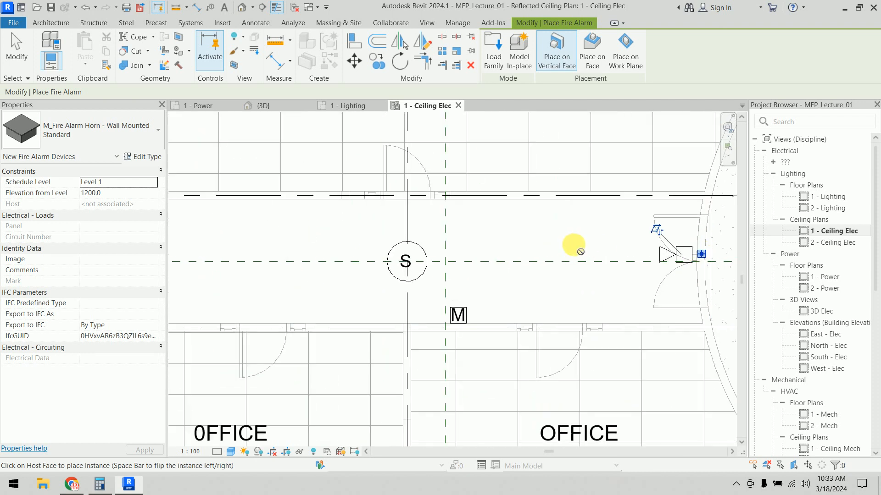
- Place a wall-mounted fire alarm horn inside the double entrance door at the upper end of the vertical corridor and finish placing horns
scroll(572, 245, "down", 5)
middle_click_drag(318, 222, 352, 360)
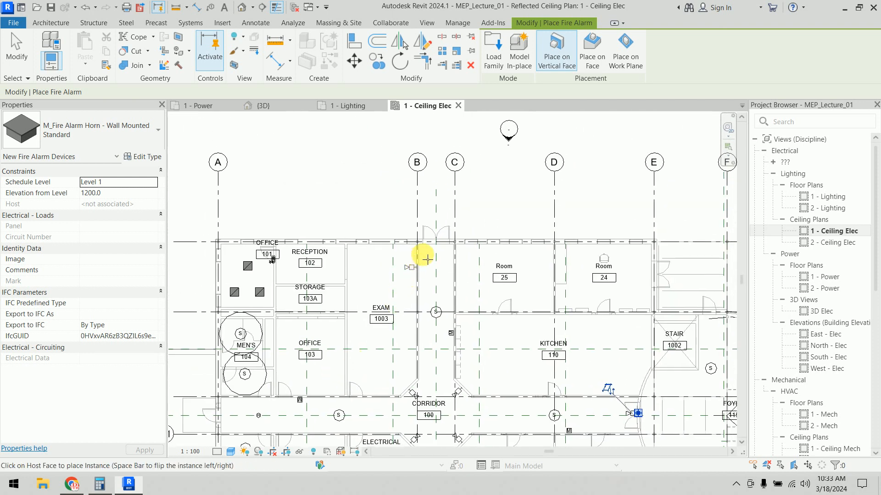
scroll(427, 259, "up", 3)
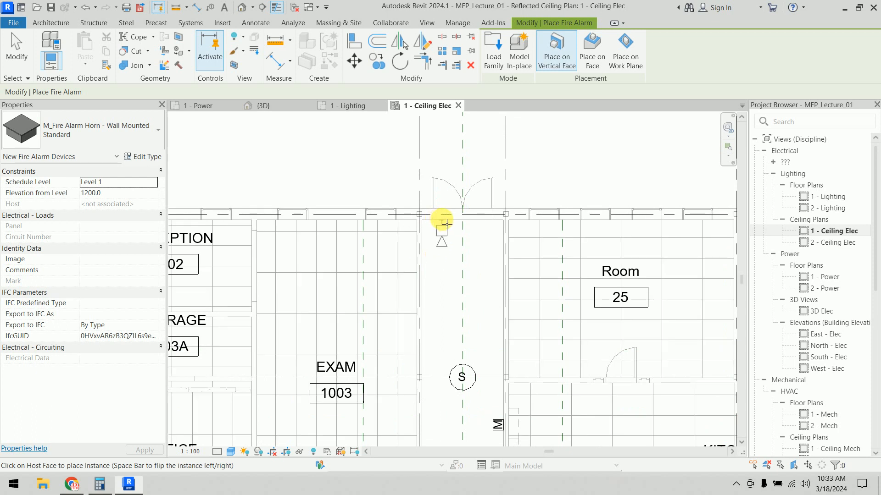
left_click(449, 224)
scroll(466, 228, "down", 3)
middle_click_drag(438, 267, 427, 134)
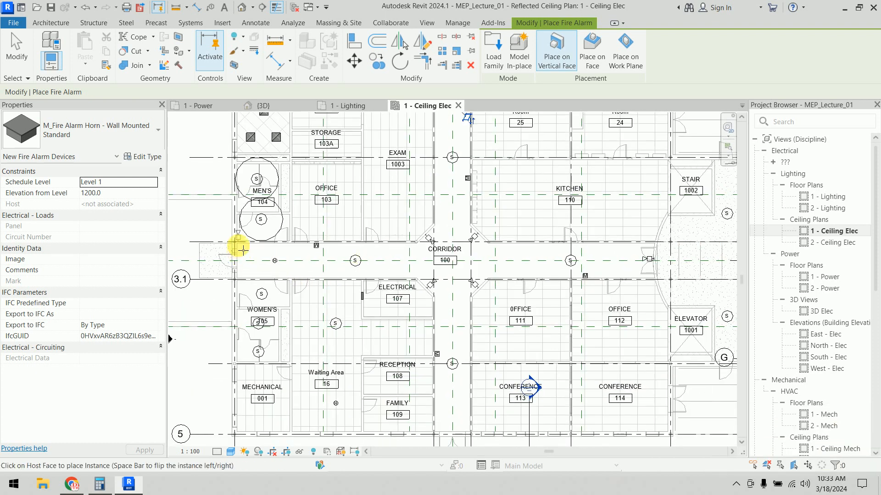
key("Escape")
key("Escape")
scroll(438, 266, "down", 2)
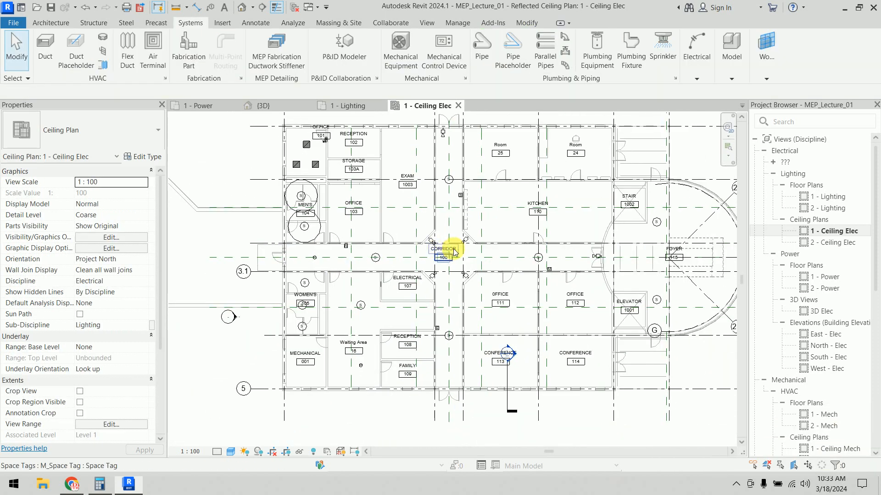
- Place an M_Fire Alarm Control Panel 400x475 on the vertical wall face between CORRIDOR 100 and OFFICE 111
left_click(698, 67)
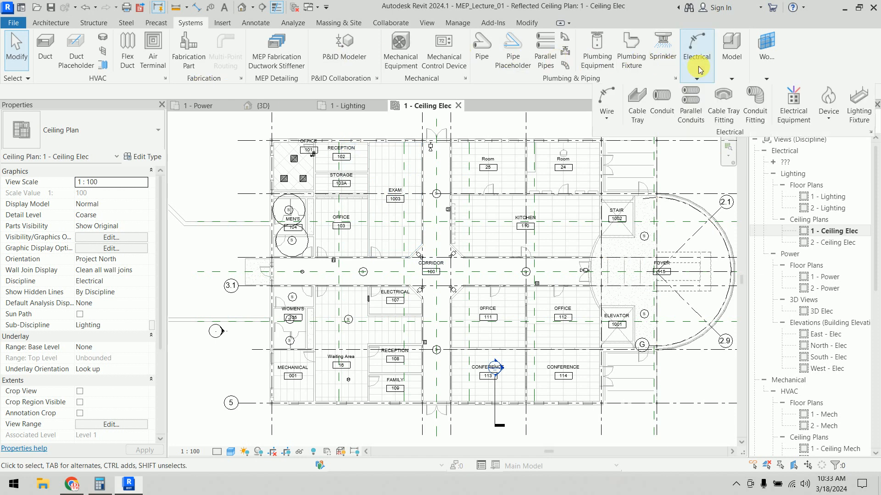
left_click(793, 101)
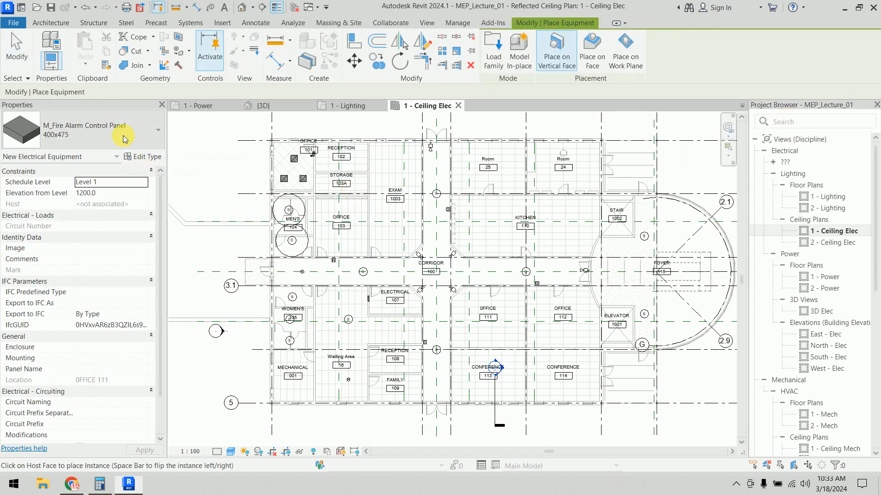
left_click(104, 136)
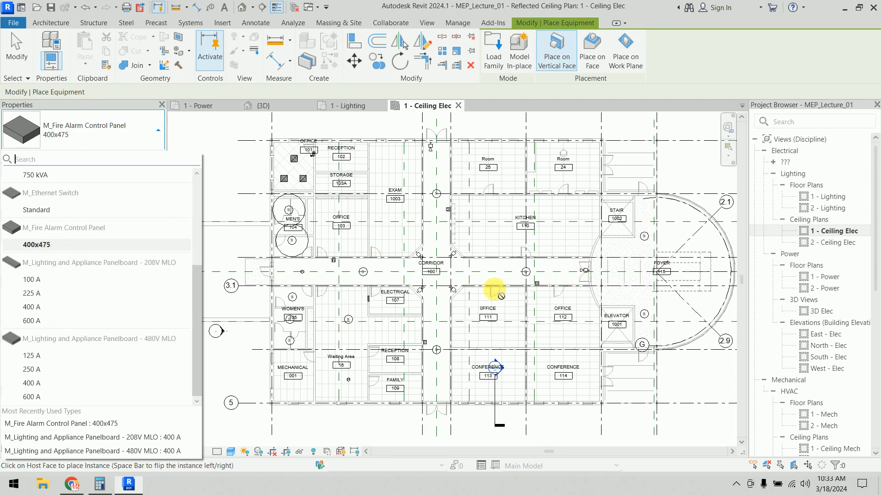
scroll(500, 296, "up", 3)
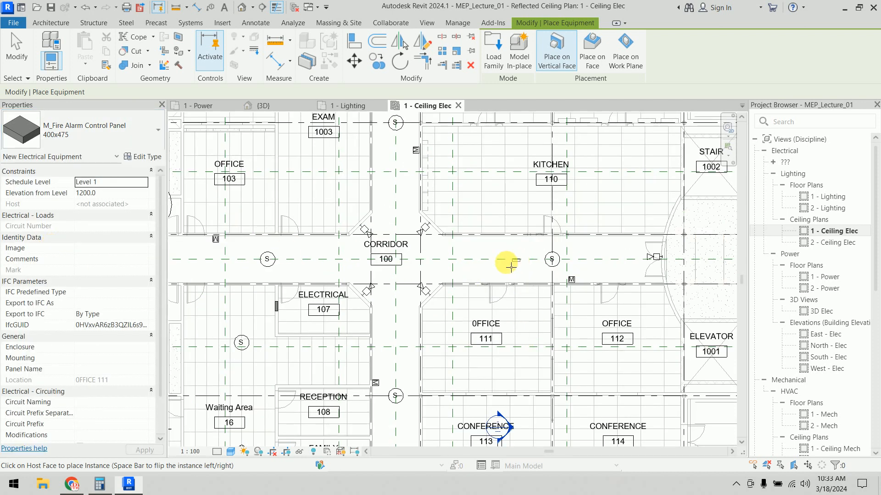
scroll(510, 266, "up", 3)
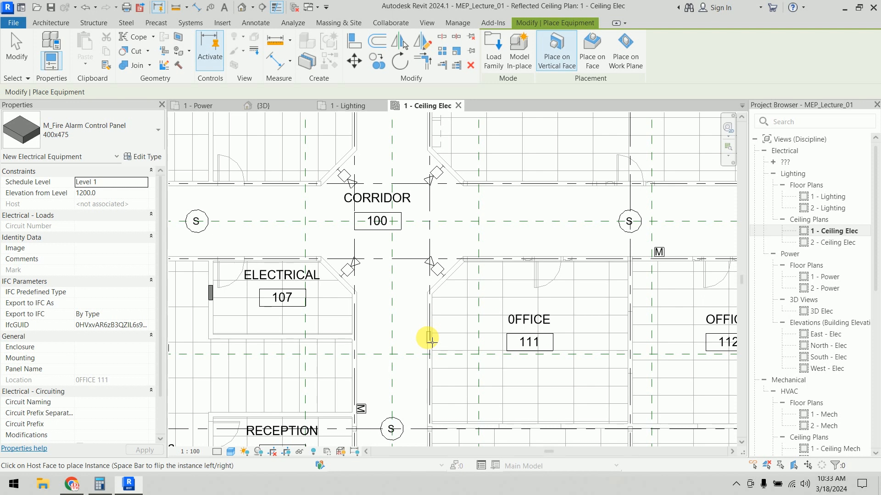
middle_click_drag(428, 339, 440, 248)
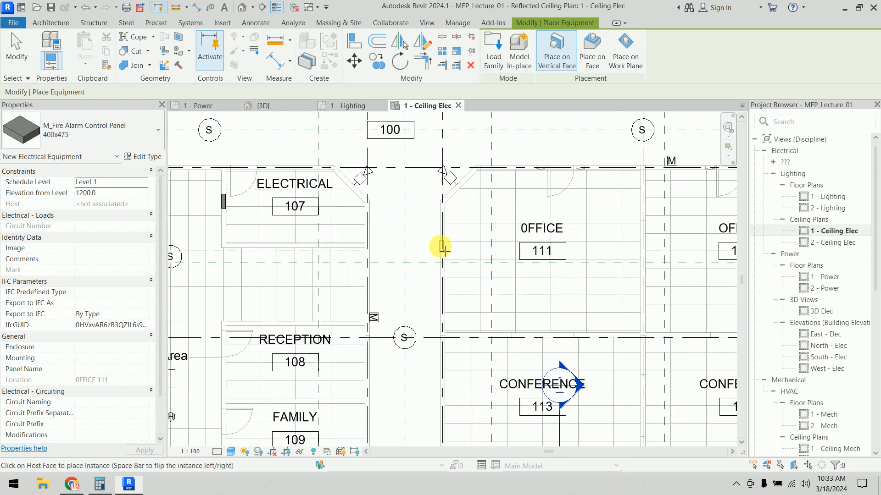
scroll(440, 248, "up", 4)
scroll(444, 252, "up", 3)
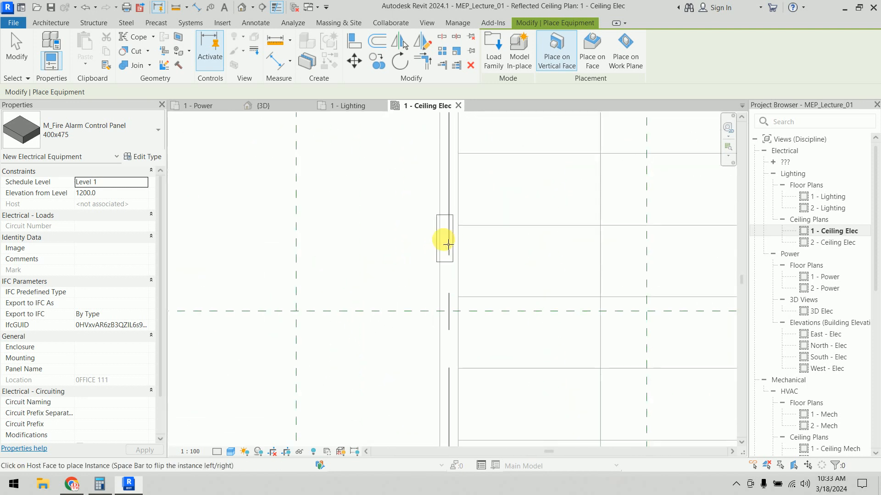
left_click(443, 243)
key("Escape")
key("Escape")
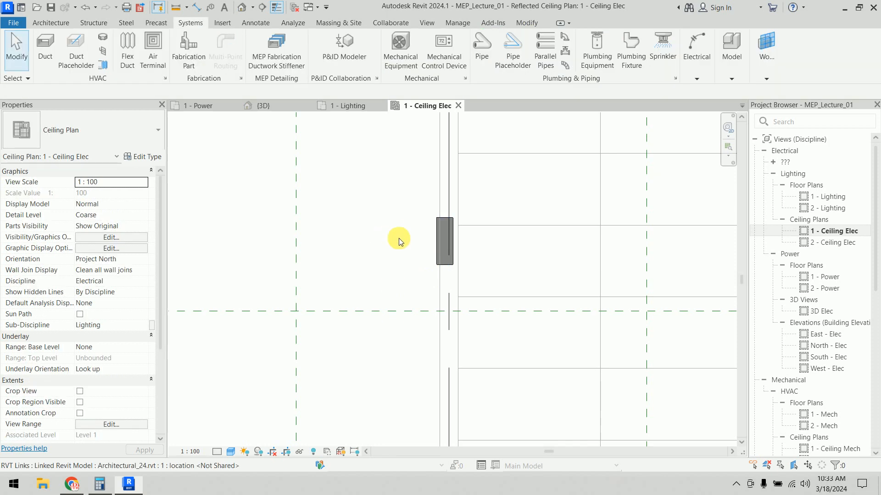
- Name the new fire alarm control panel Fire-P-001 and apply the change
left_click(444, 248)
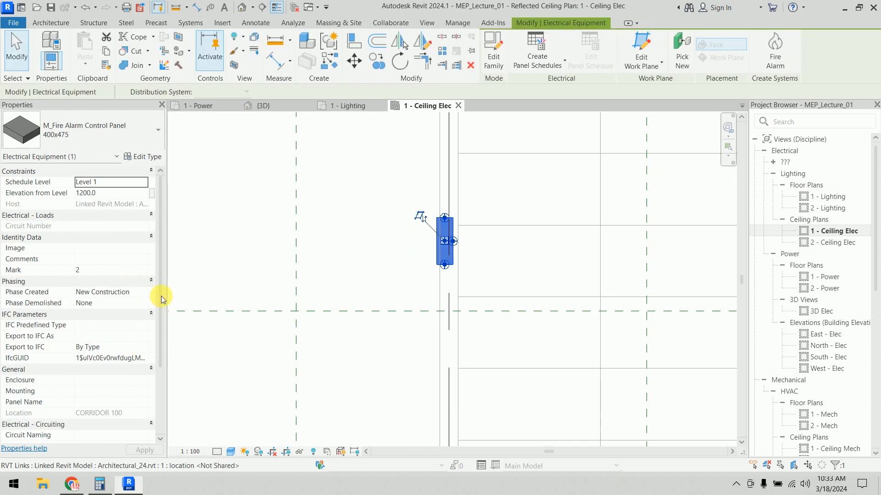
left_click_drag(161, 299, 166, 378)
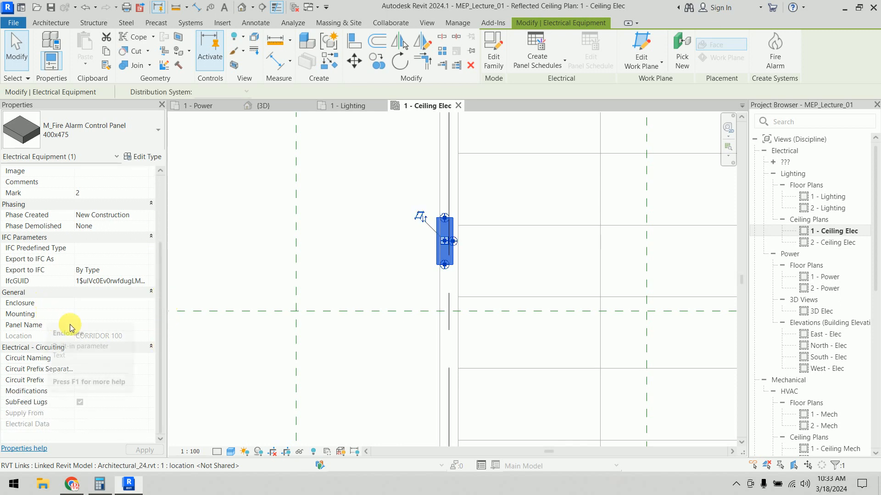
left_click(95, 325)
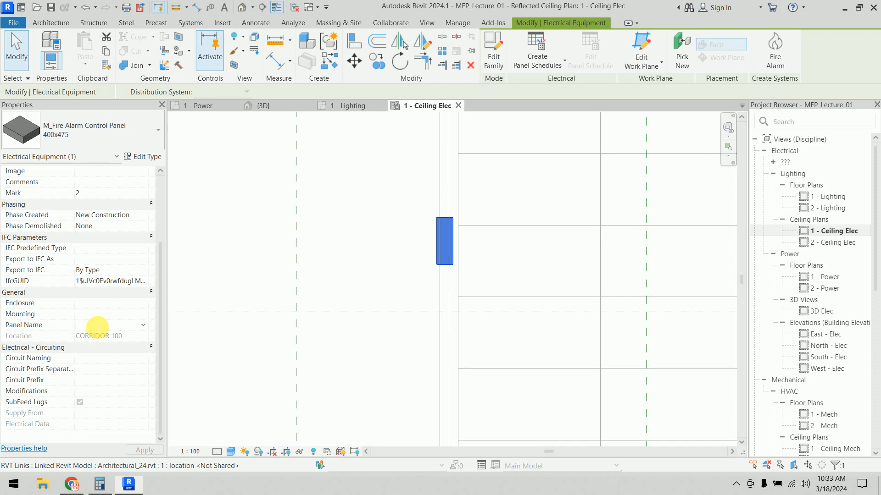
type("Fire-P-001")
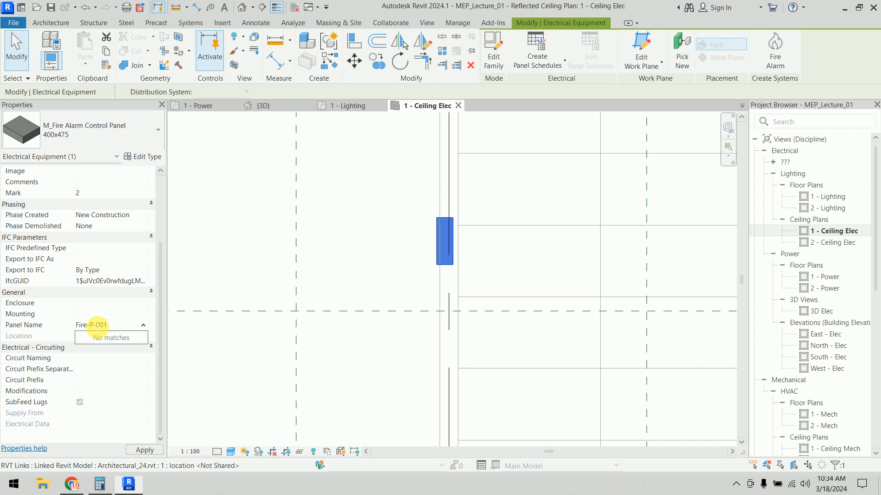
key("Return")
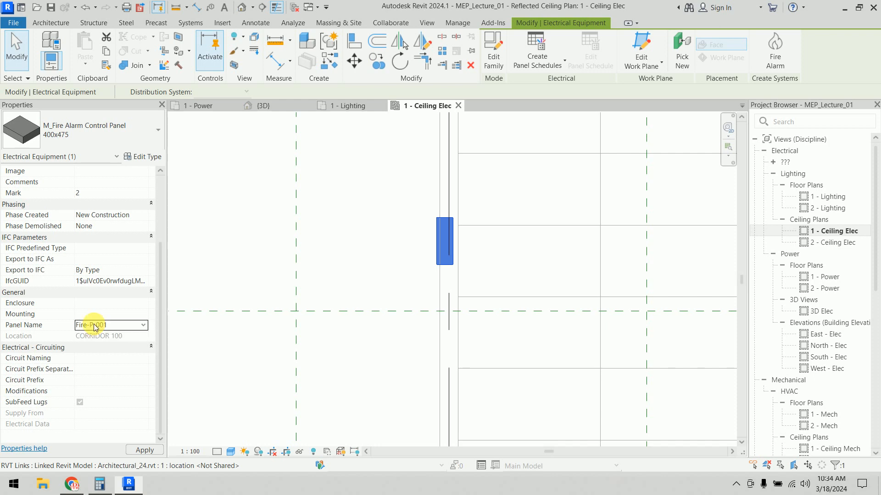
left_click(145, 451)
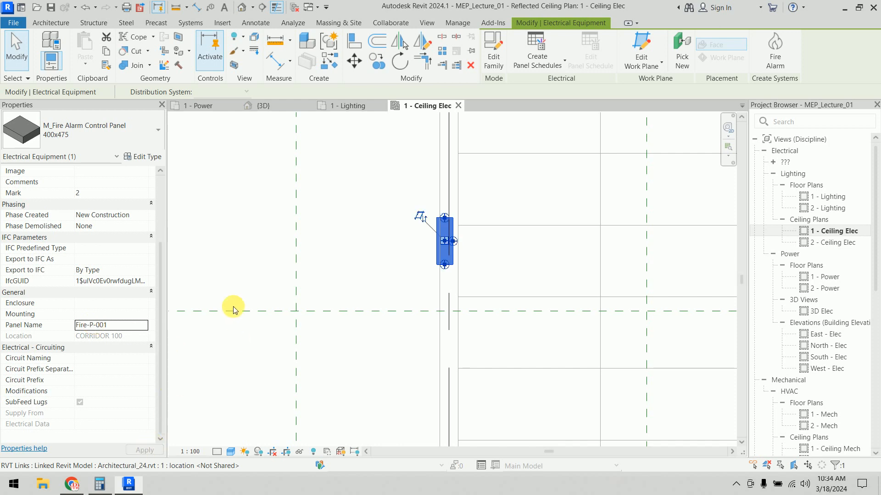
- Turn off selecting elements by face, check that the control panel can still be picked, and clear the selection
left_click(228, 280)
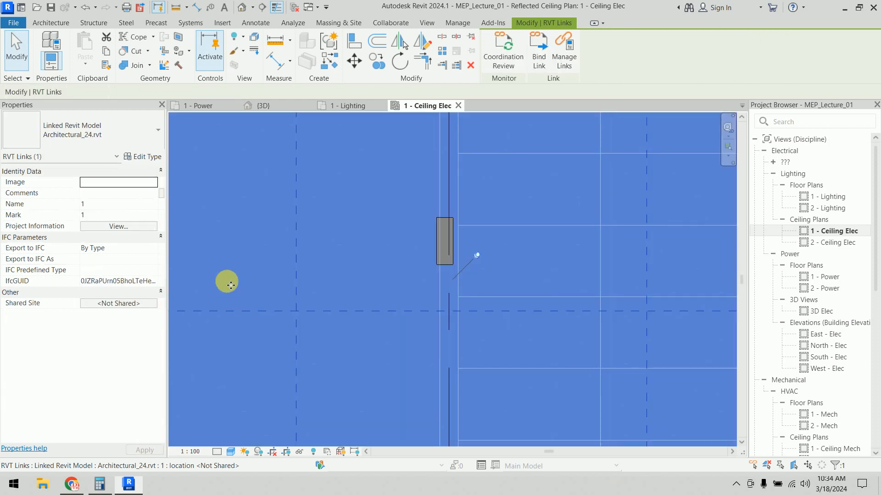
left_click(793, 465)
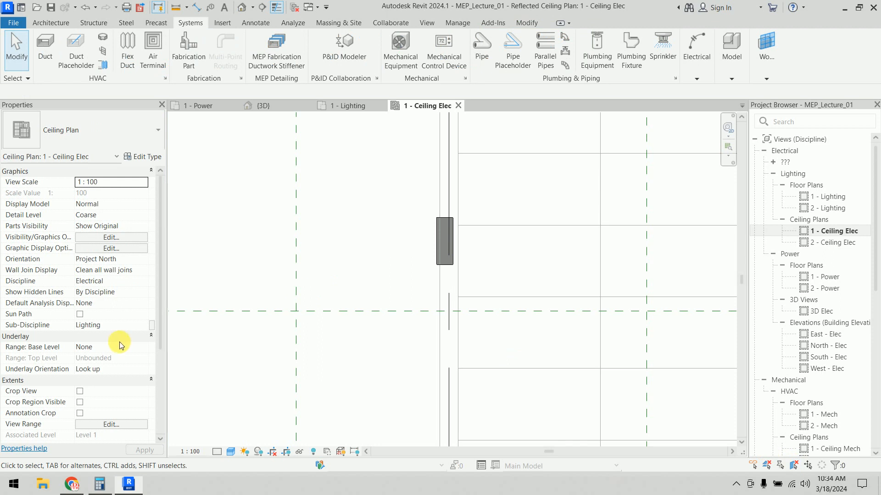
left_click(454, 251)
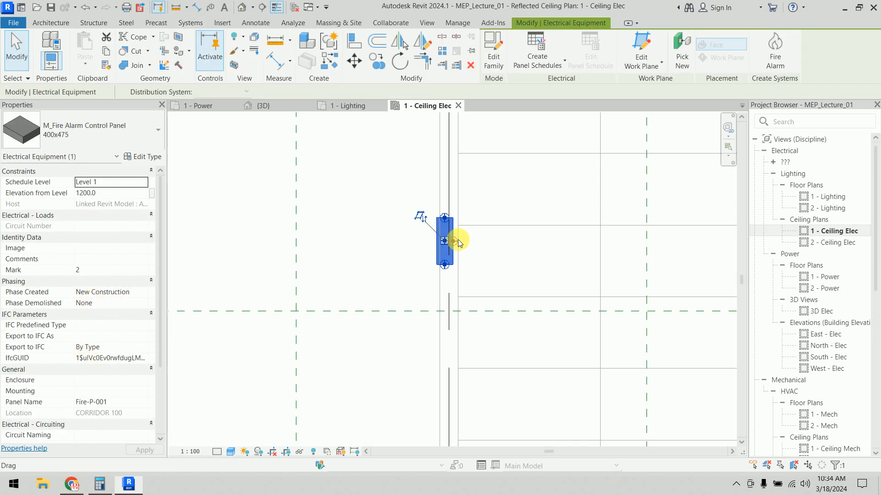
left_click(356, 268)
- Create a Fire Alarm circuit from the control panel beside OFFICE 111 and start editing that circuit
scroll(355, 261, "down", 5)
middle_click_drag(356, 251, 418, 282)
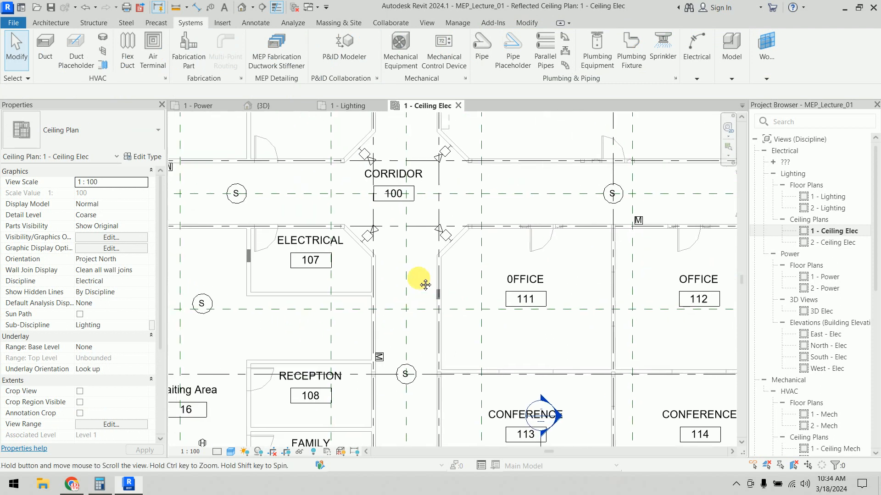
left_click(439, 295)
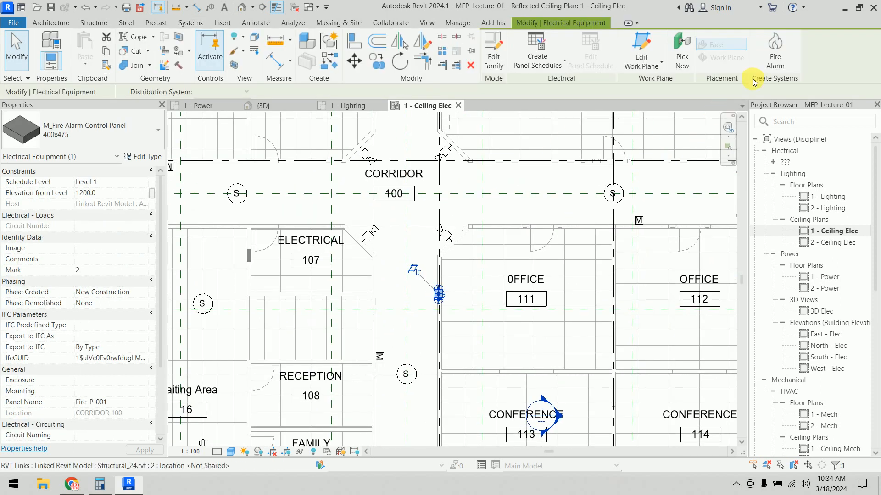
left_click(775, 59)
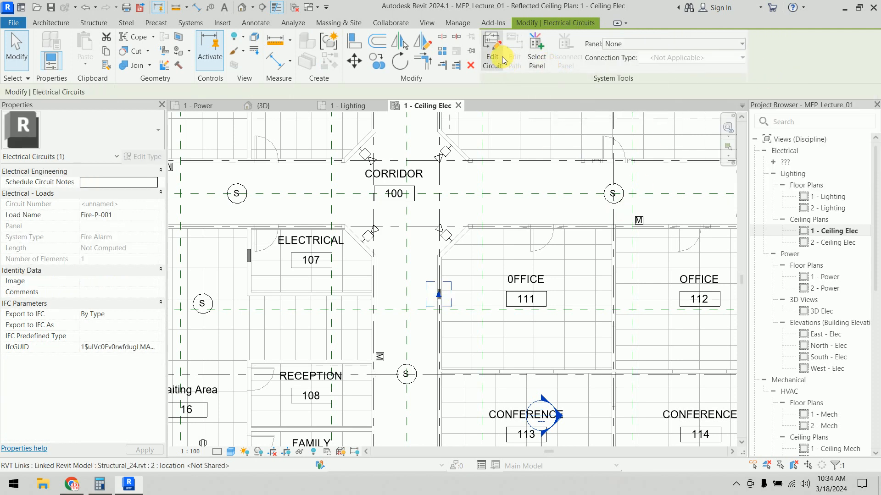
left_click(632, 44)
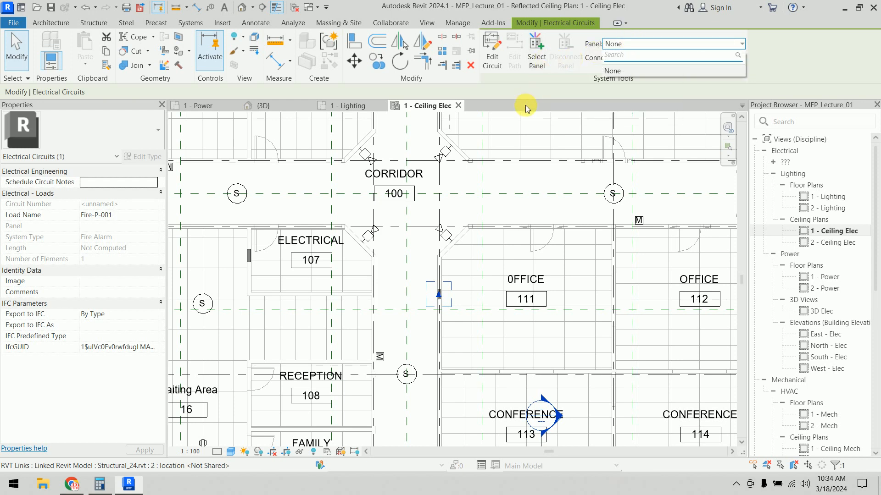
left_click(492, 57)
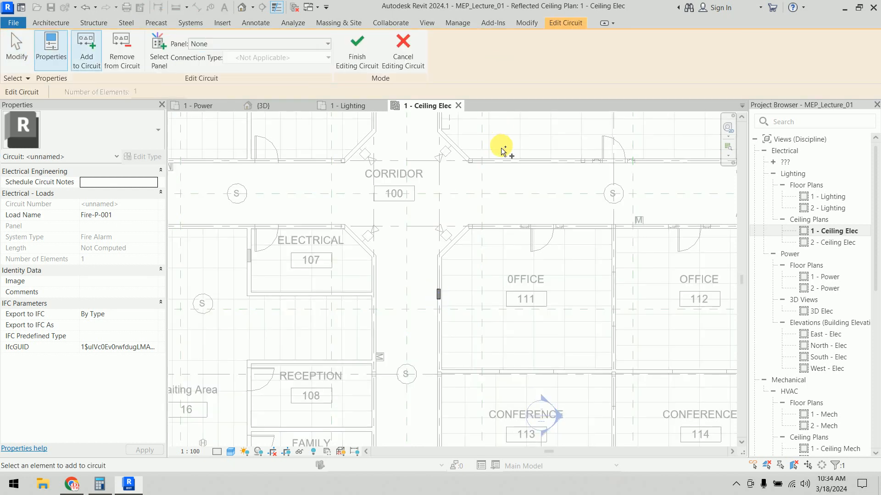
- Add all fire alarm devices across the main building to the circuit at once and finish editing it
scroll(394, 330, "down", 3)
scroll(394, 331, "down", 1)
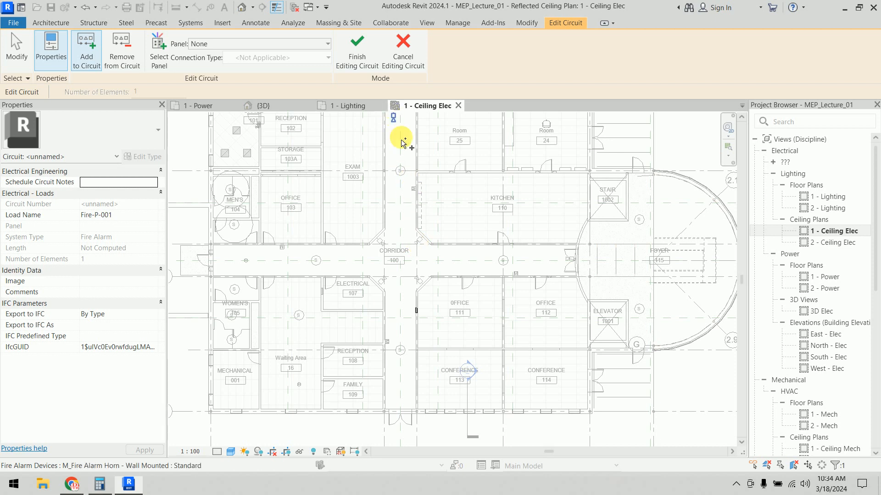
scroll(423, 222, "down", 5)
left_click_drag(335, 156, 512, 305)
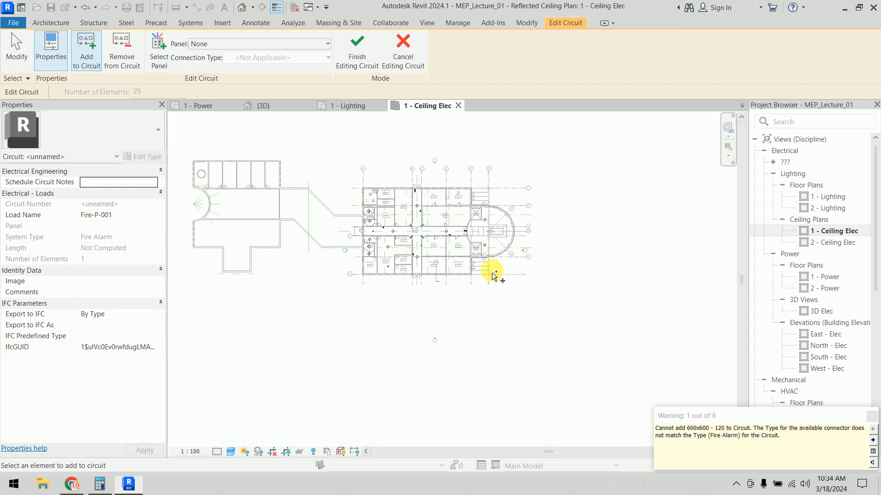
scroll(459, 234, "up", 5)
scroll(453, 236, "down", 4)
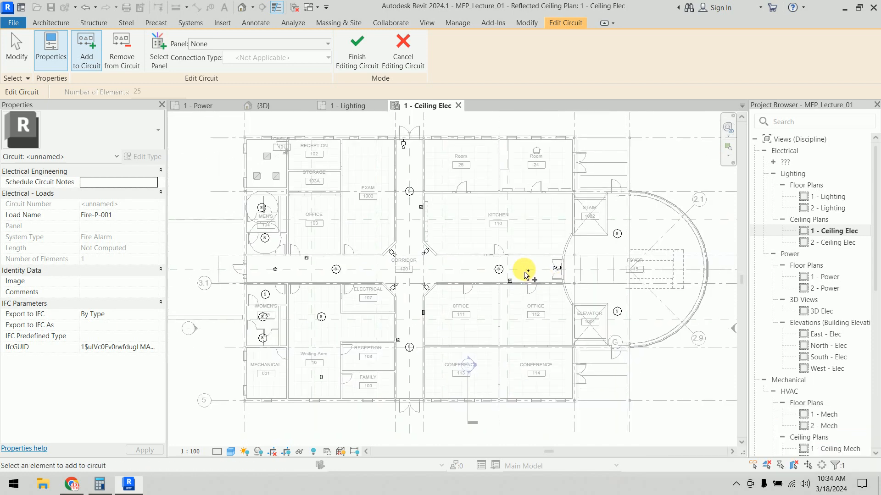
left_click(248, 44)
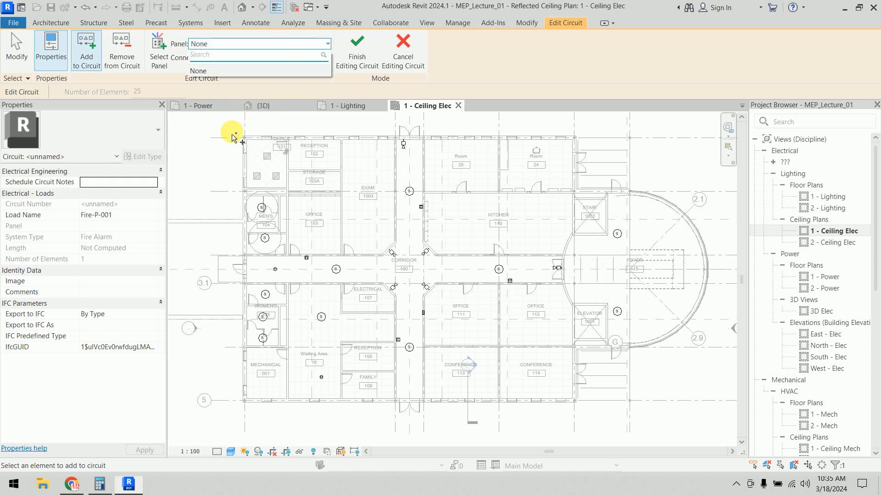
left_click(363, 58)
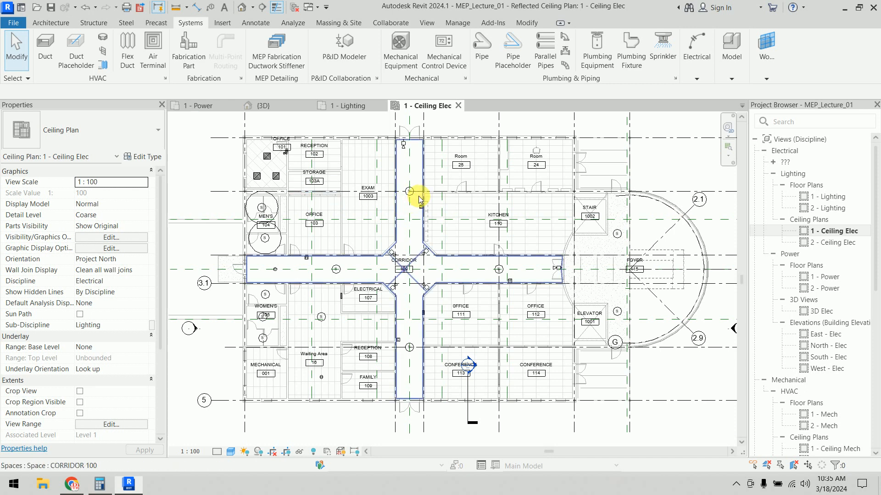
- Select the whole fire alarm circuit, convert it to arc wires between the devices, and clear the selection
key("Tab")
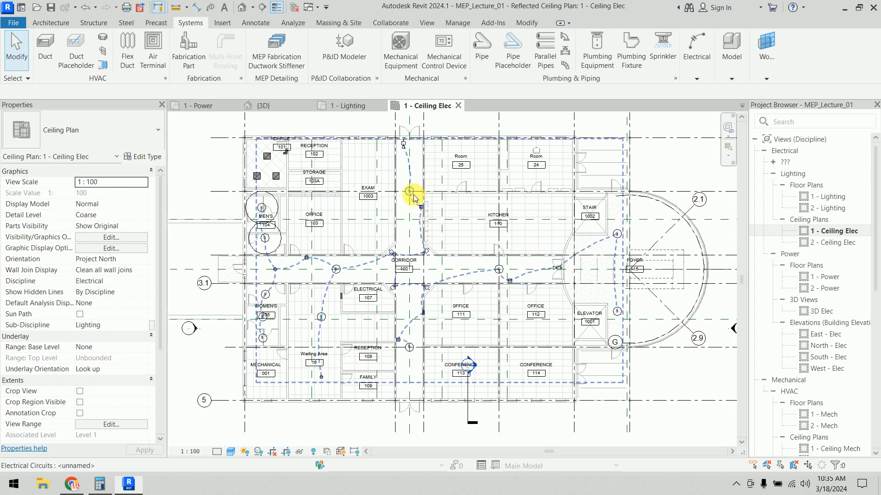
left_click(413, 198)
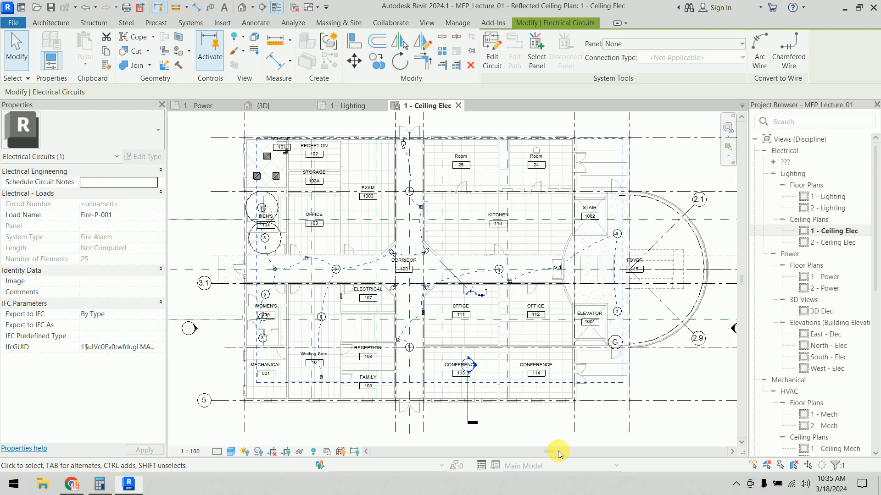
scroll(448, 289, "up", 5)
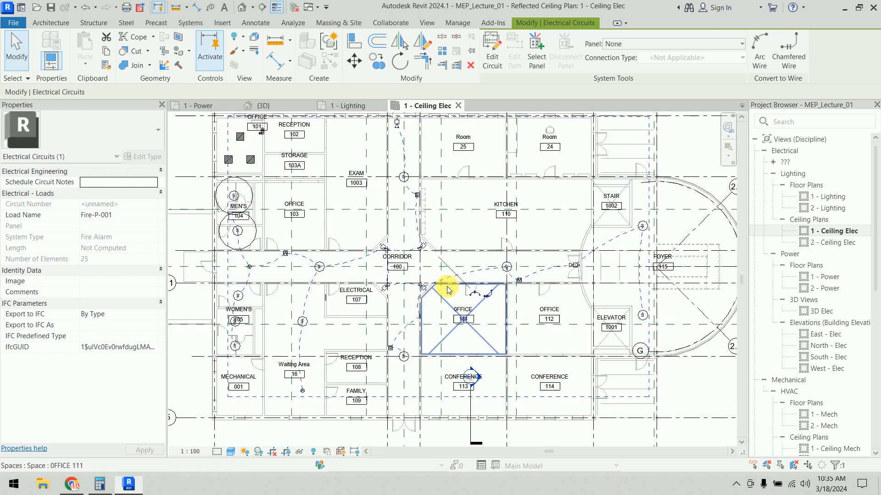
left_click(519, 304)
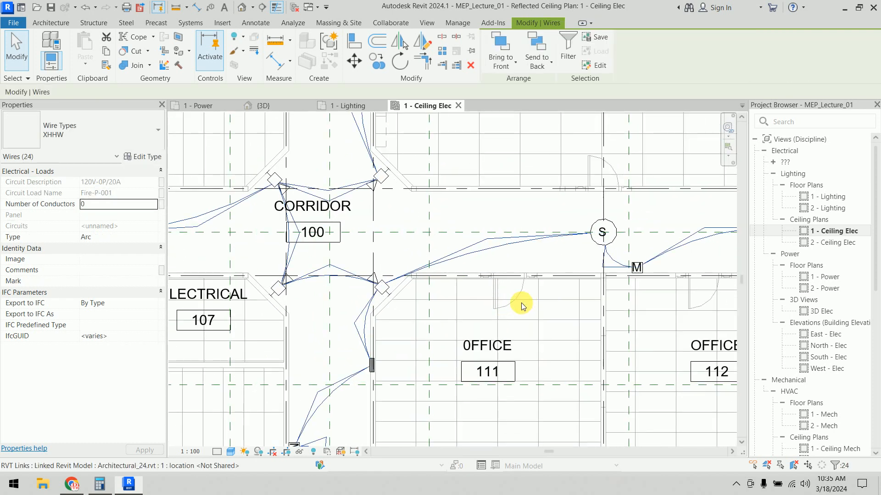
scroll(488, 314, "down", 1)
scroll(488, 314, "down", 7)
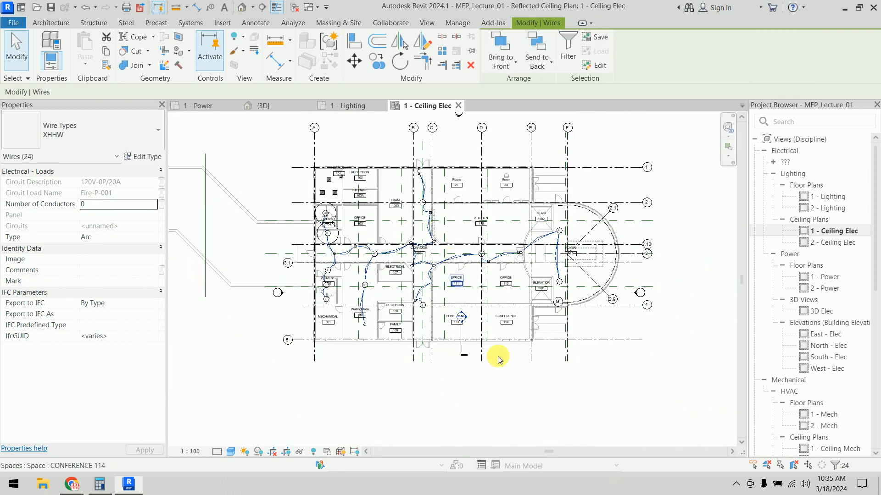
left_click(525, 410)
scroll(443, 278, "up", 2)
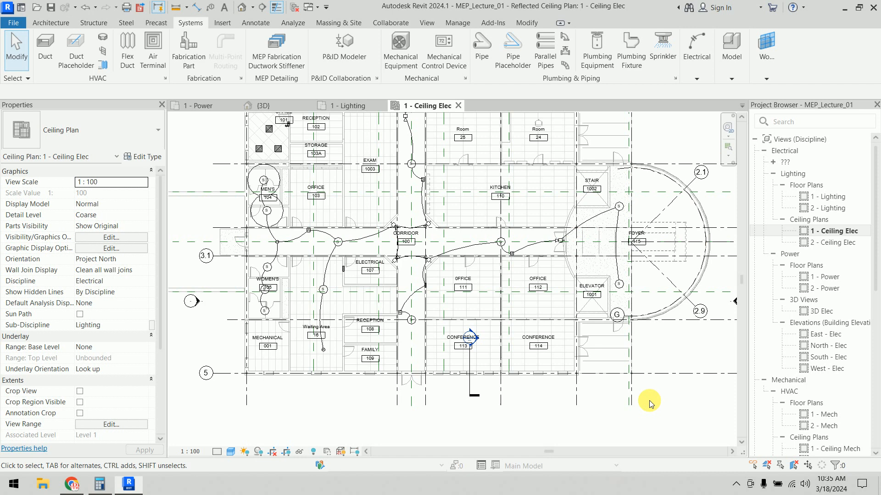
scroll(649, 404, "down", 2)
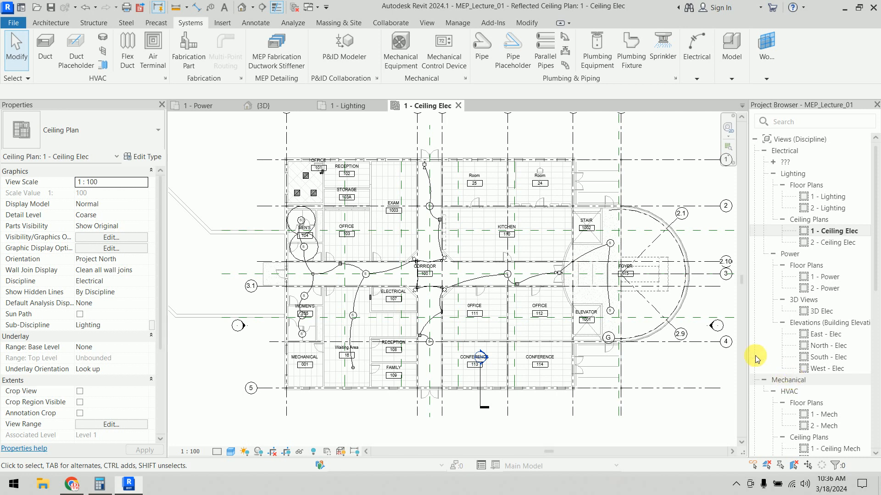
scroll(569, 239, "up", 6)
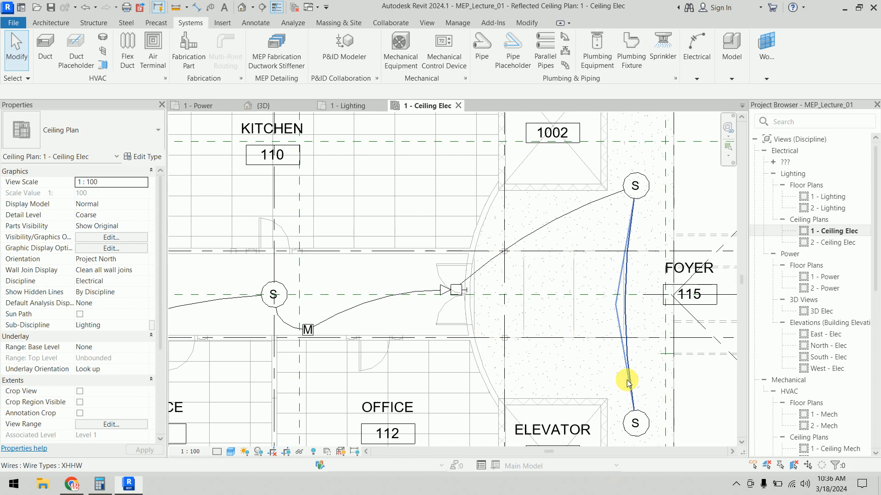
- Open the 1 - Power floor plan at the L-shaped conduit run near the building's lower exterior wall
scroll(642, 249, "down", 6)
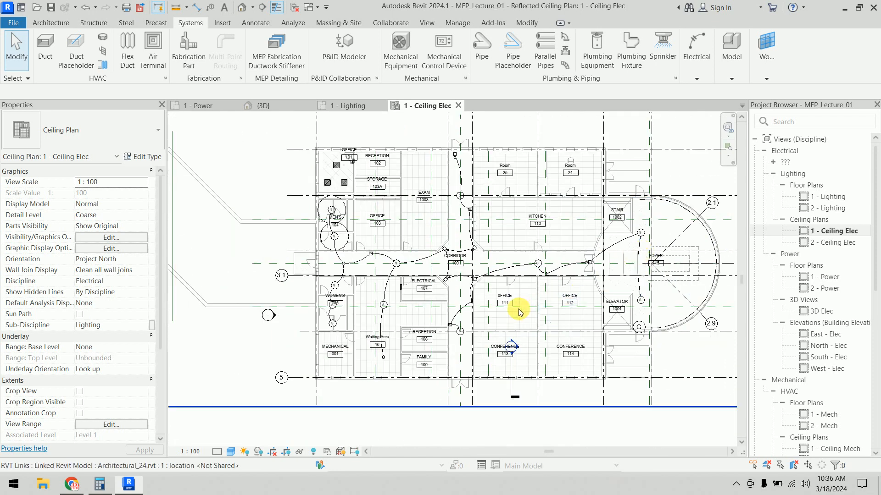
left_click(224, 150)
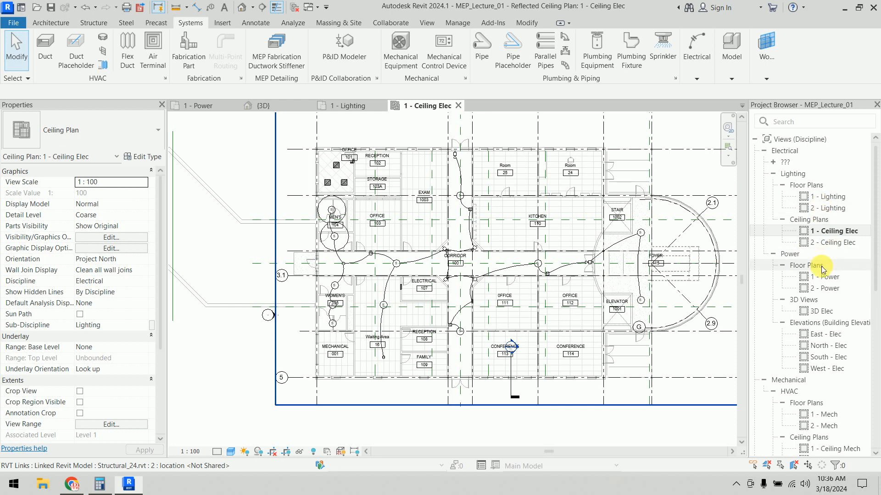
double_click(827, 278)
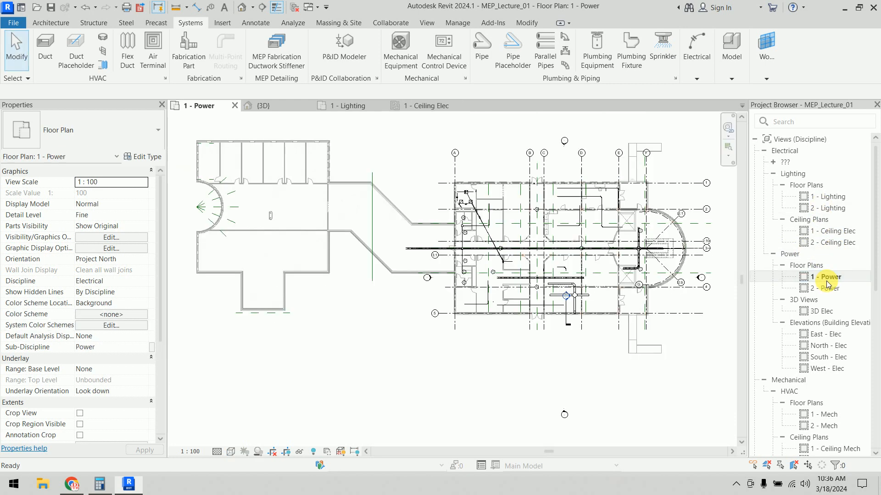
scroll(504, 271, "up", 5)
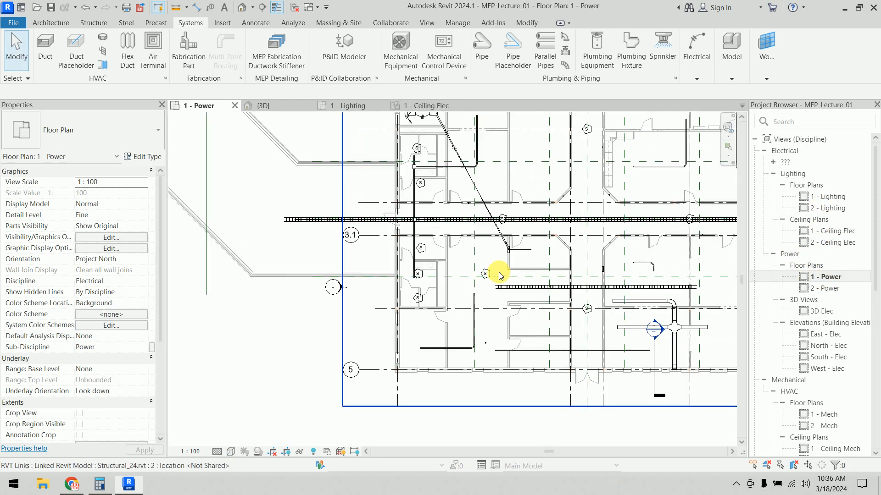
scroll(486, 310, "up", 4)
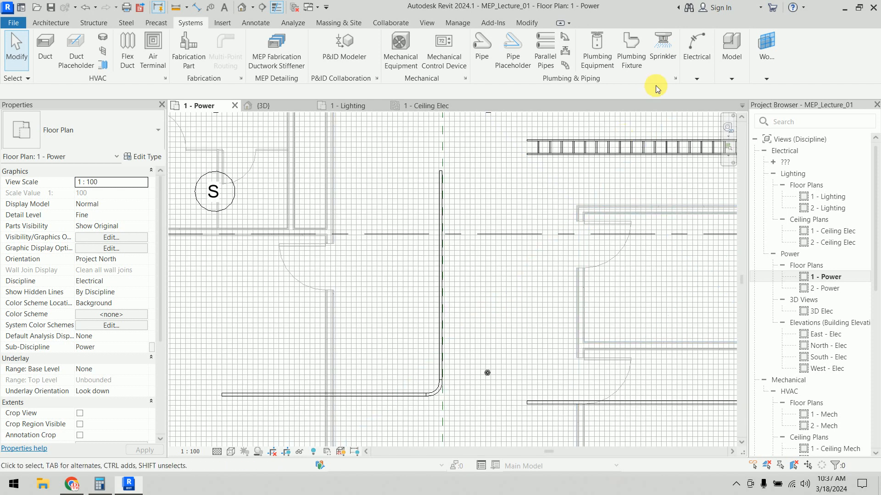
- Create parallel conduits with a horizontal number of 4 from the vertical and the horizontal leg of the L-shaped conduit
mouse_move(703, 65)
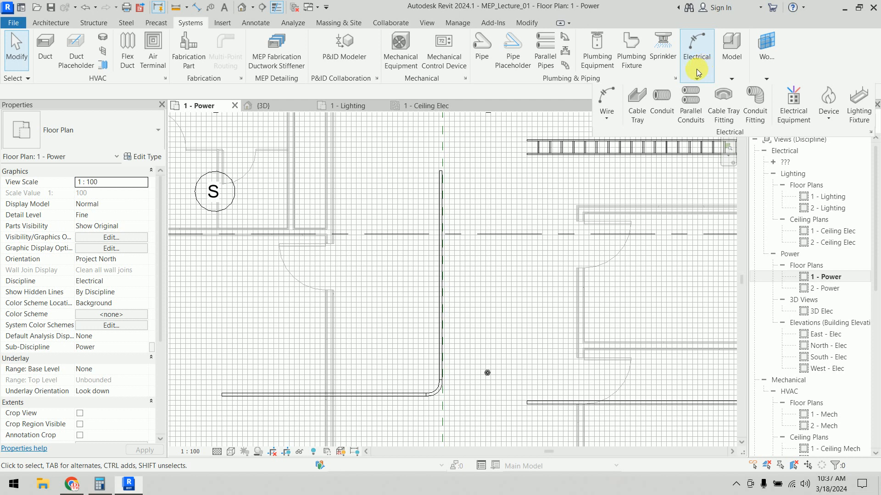
left_click(692, 122)
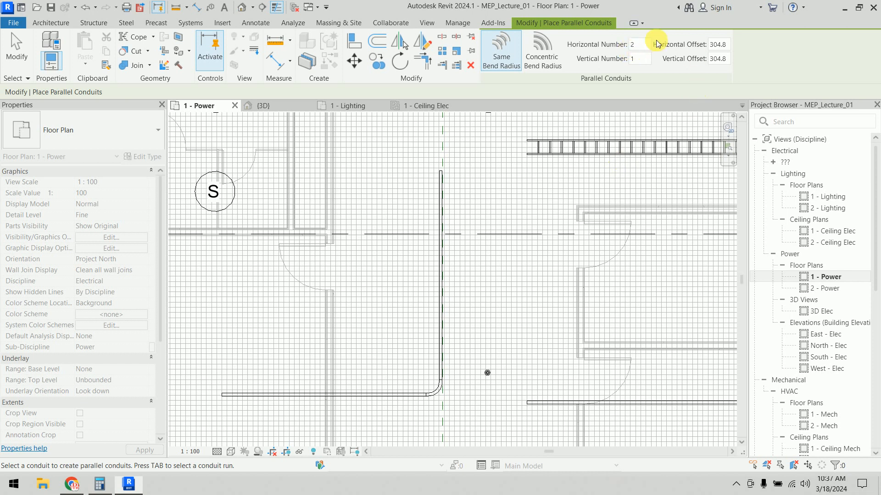
left_click(639, 45)
type("4")
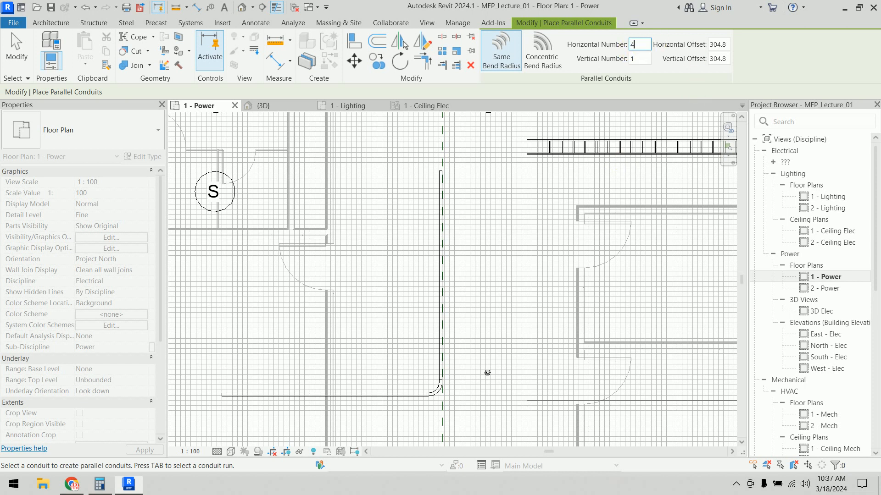
left_click(443, 273)
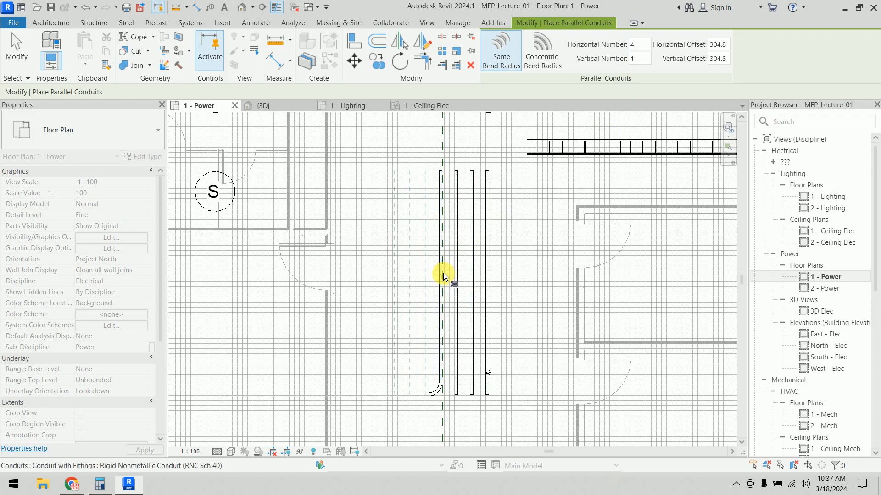
left_click(399, 396)
middle_click_drag(566, 314, 563, 221)
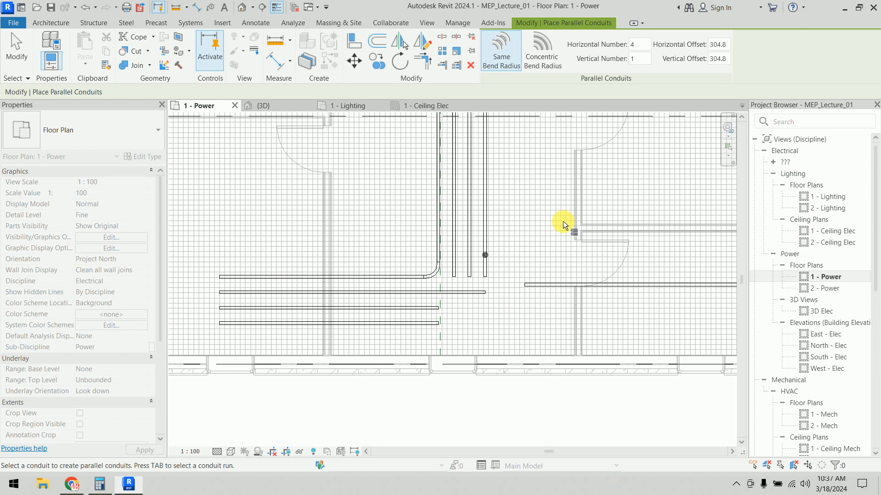
key("Escape")
- Trim the three new horizontal conduits to their matching vertical conduits so that each pair forms a corner bend
scroll(466, 307, "up", 2)
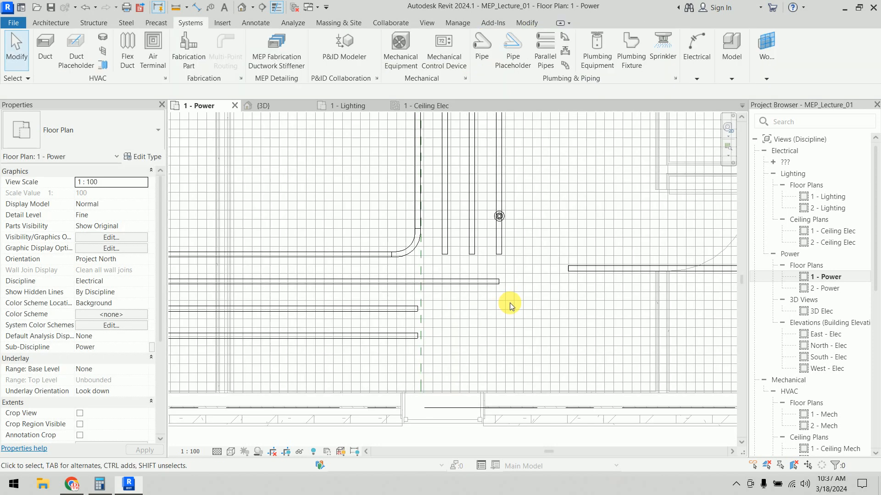
scroll(510, 304, "up", 1)
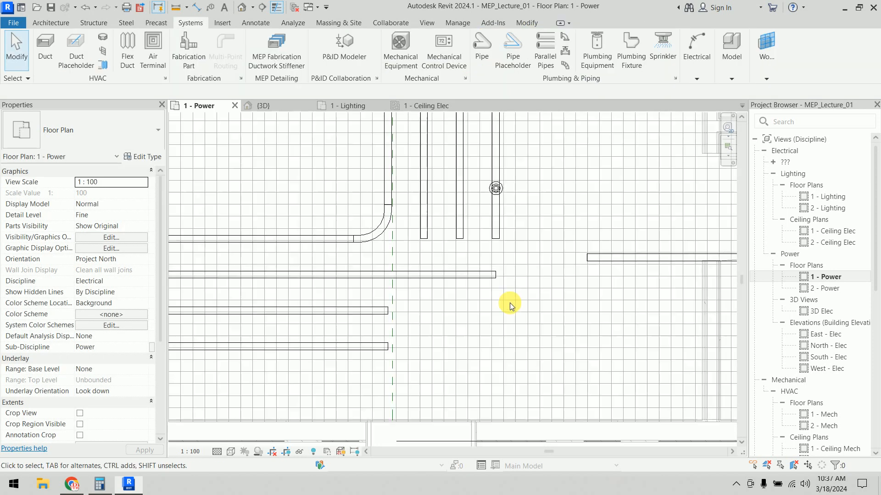
left_click(375, 274)
left_click(422, 225)
left_click(460, 229)
left_click(389, 311)
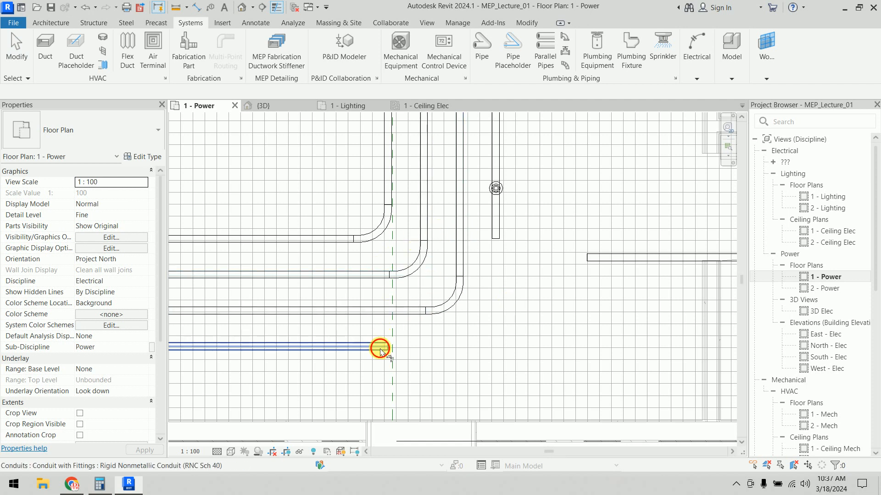
left_click(380, 350)
left_click(496, 232)
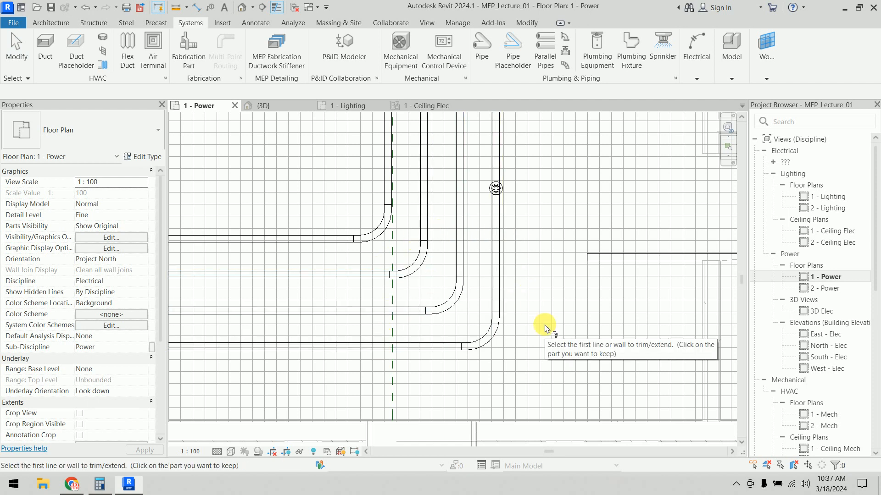
key("Escape")
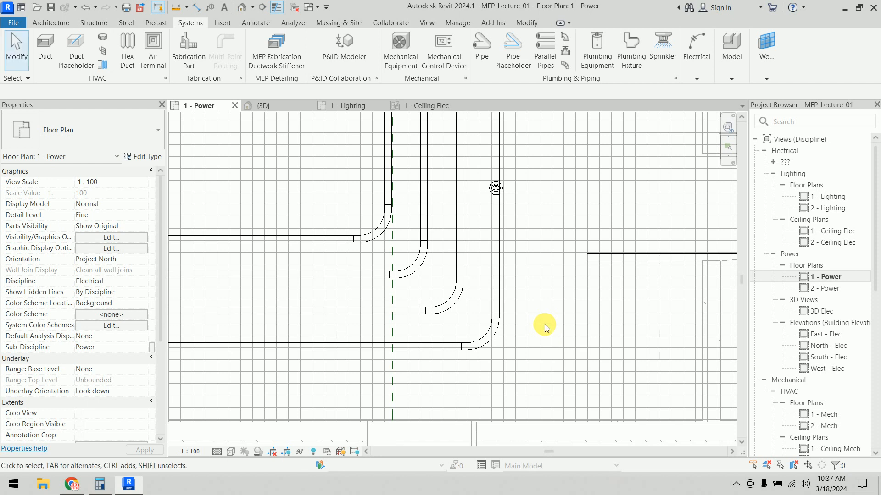
- Try to create parallel conduits from the entire outermost L-shaped run with the same bend radius, and undo the result
scroll(550, 303, "down", 4)
middle_click_drag(557, 281, 495, 292)
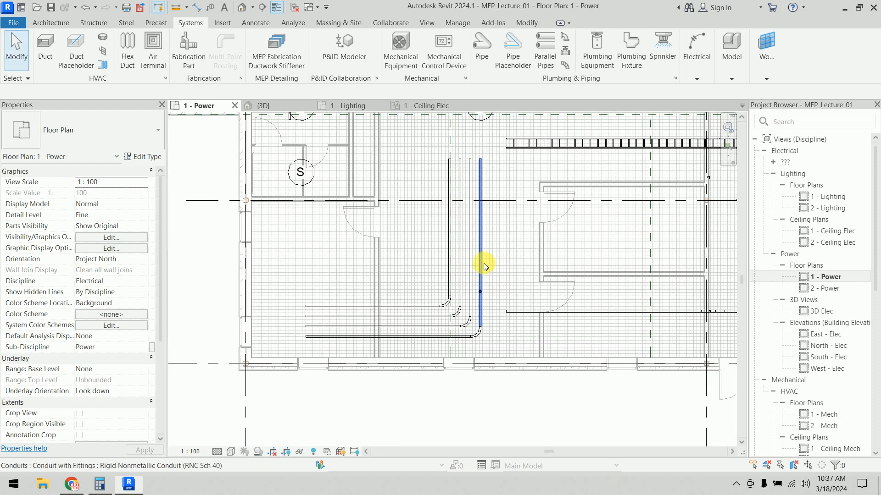
left_click(698, 70)
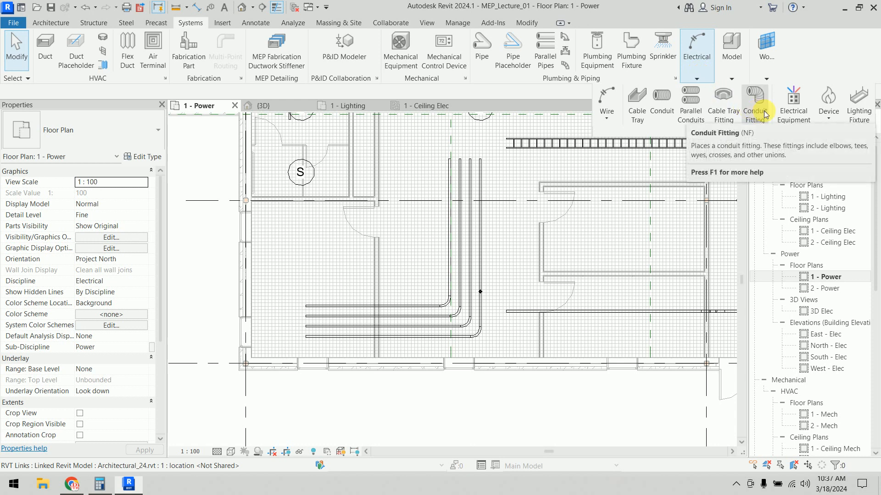
left_click(691, 103)
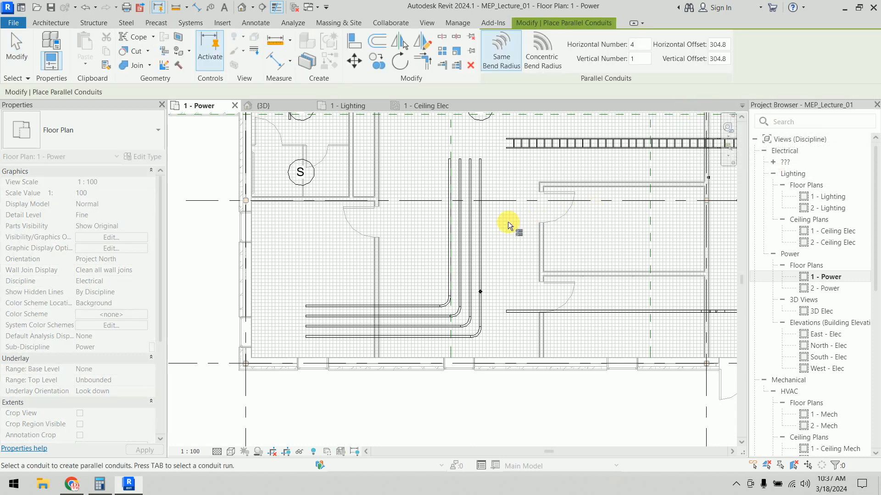
key("Tab")
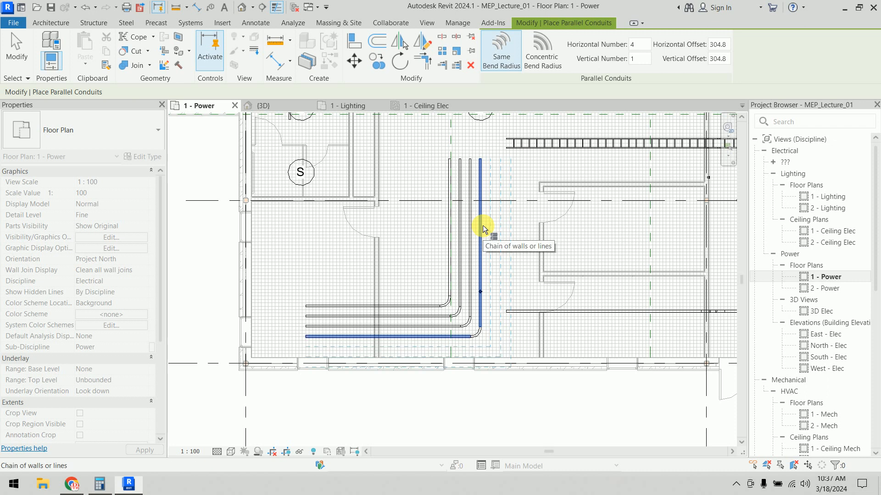
left_click(483, 228)
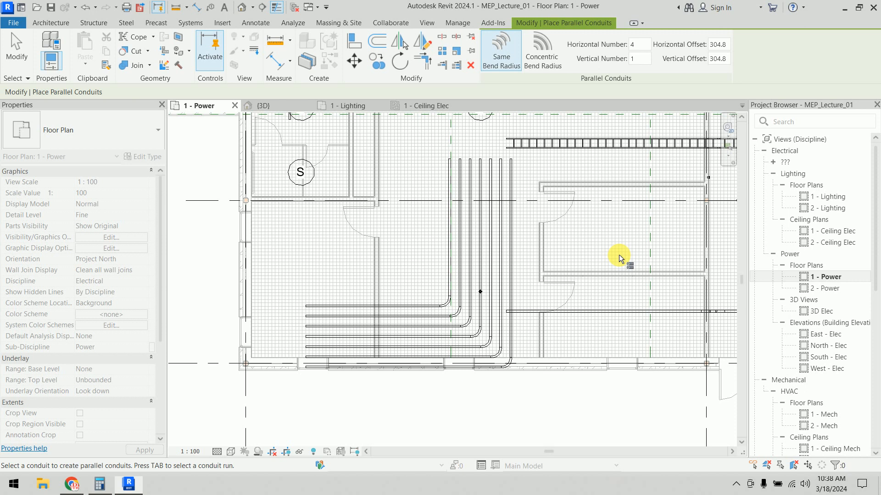
key("ctrl+z")
key("Escape")
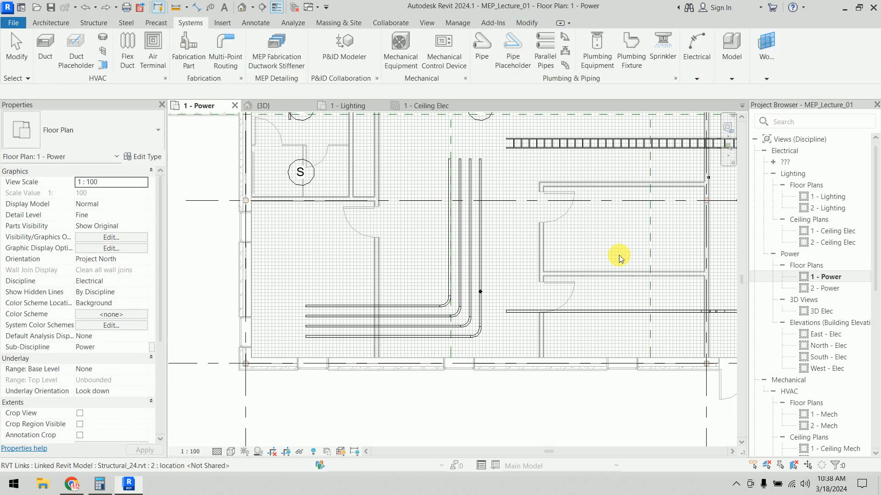
- Create parallel conduits outward from the whole outermost L-shaped run using Concentric Bend Radius, and check the bends
mouse_move(699, 66)
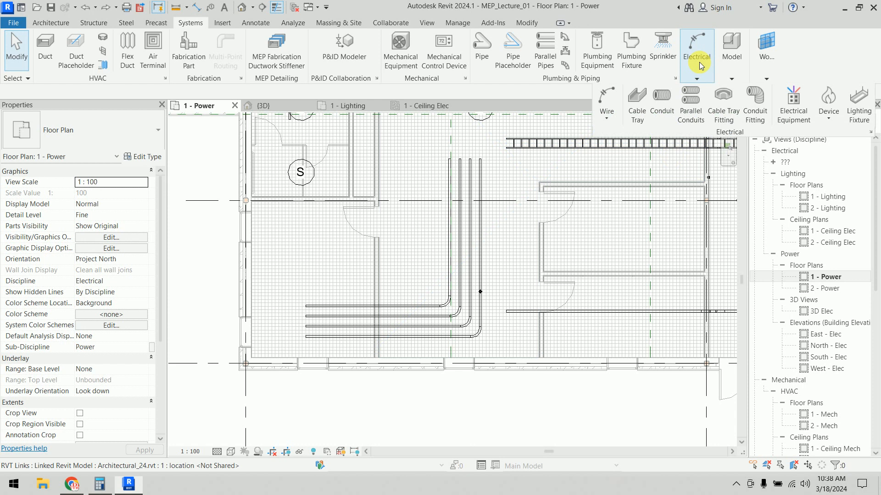
left_click(689, 115)
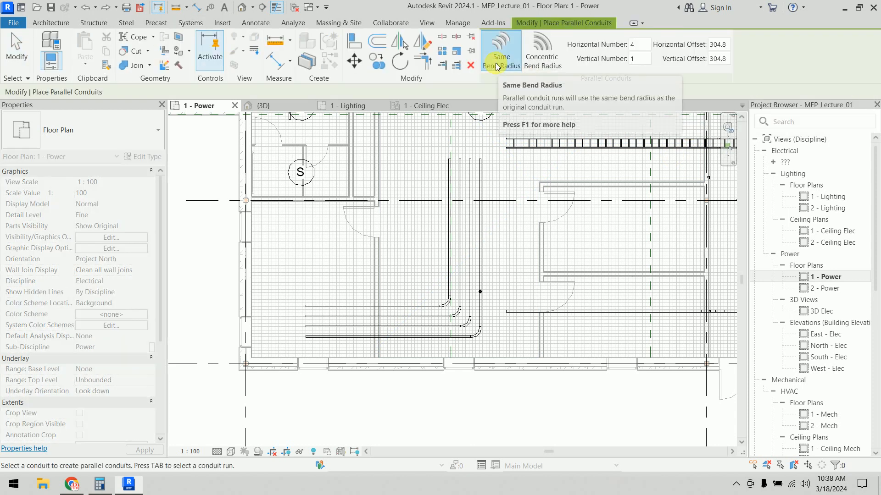
left_click(553, 68)
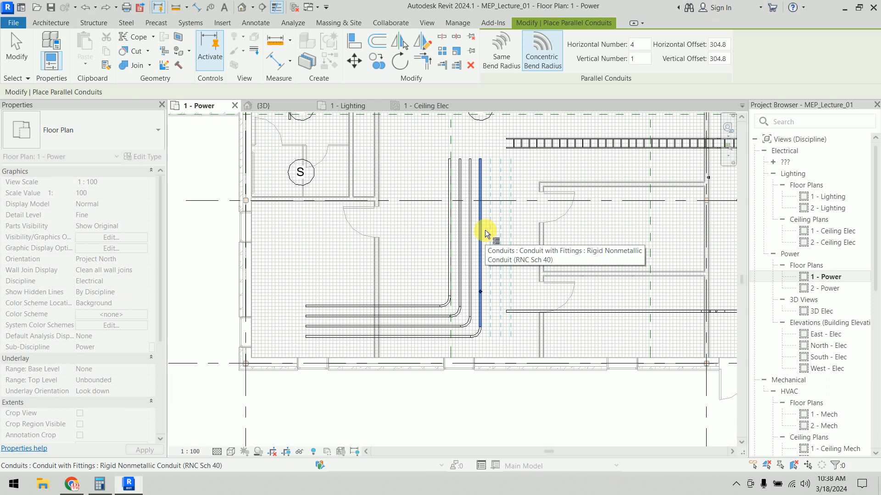
key("Tab")
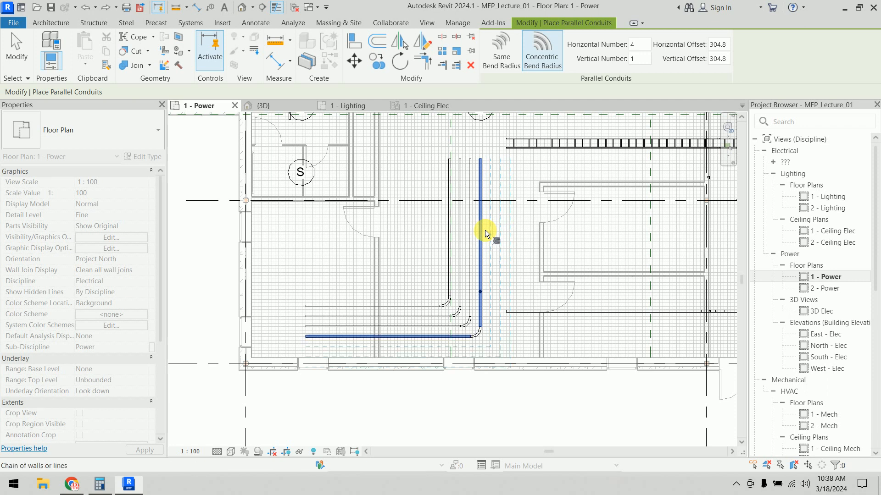
left_click(485, 230)
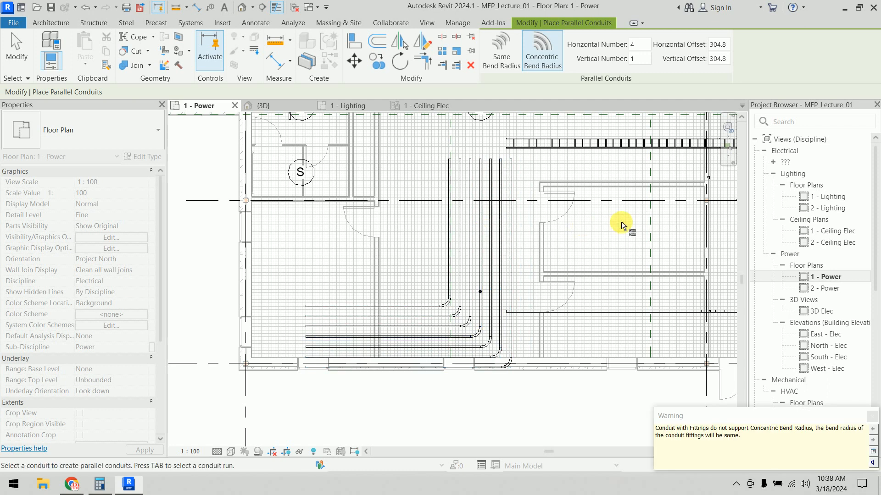
key("Escape")
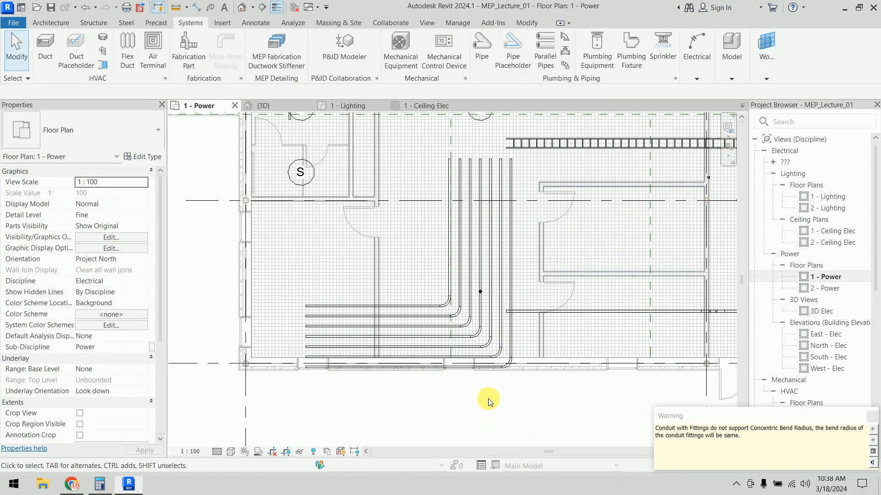
scroll(488, 394, "up", 4)
scroll(505, 334, "up", 1)
scroll(505, 334, "down", 6)
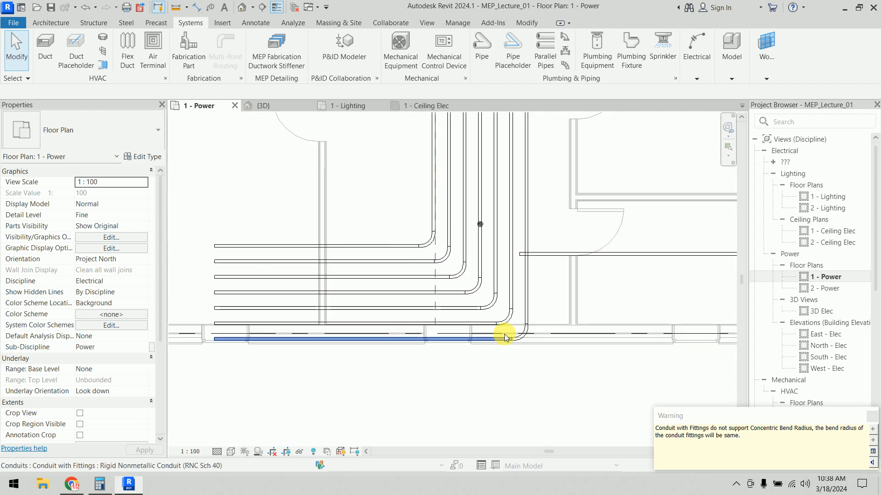
middle_click_drag(507, 264, 458, 348)
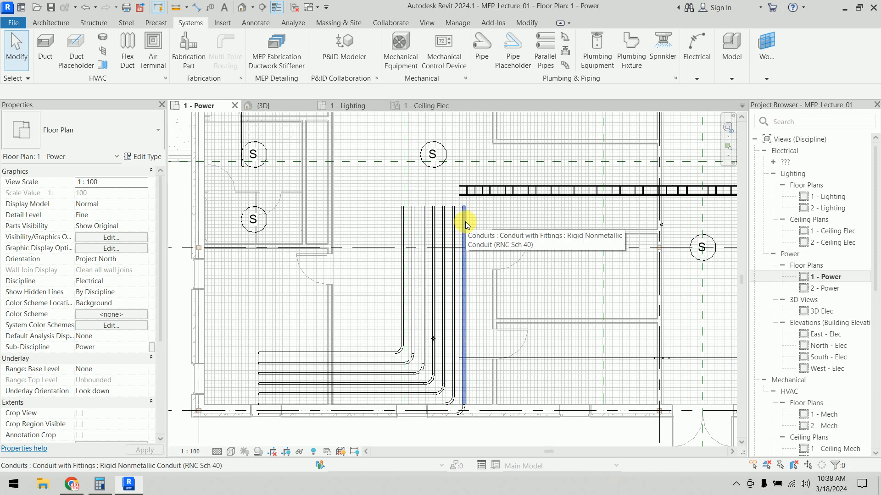
left_click(697, 64)
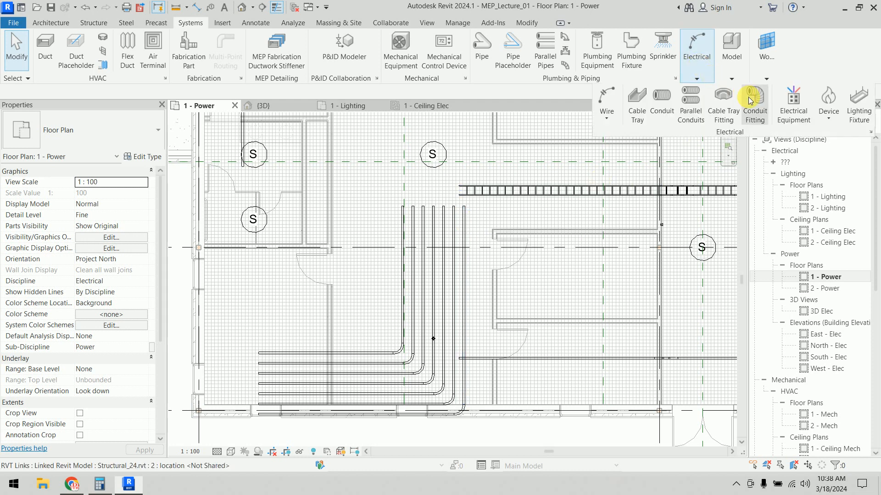
left_click(691, 103)
left_click(718, 45)
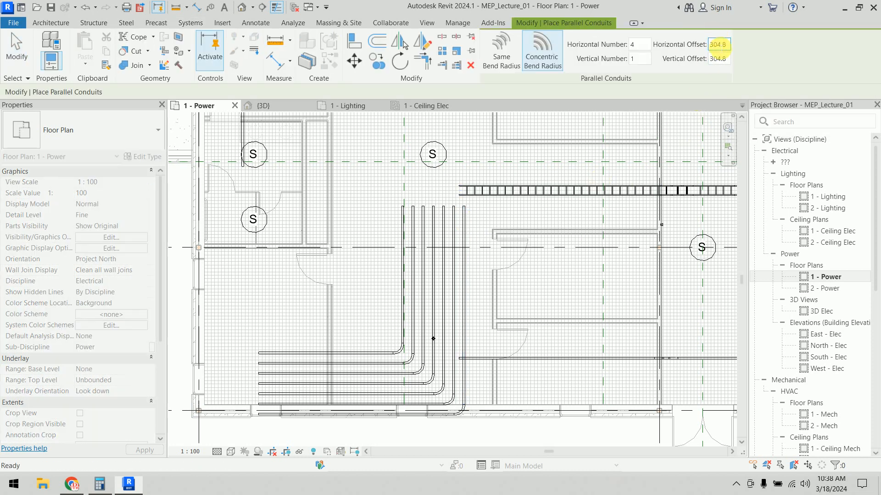
double_click(718, 45)
right_click(535, 161)
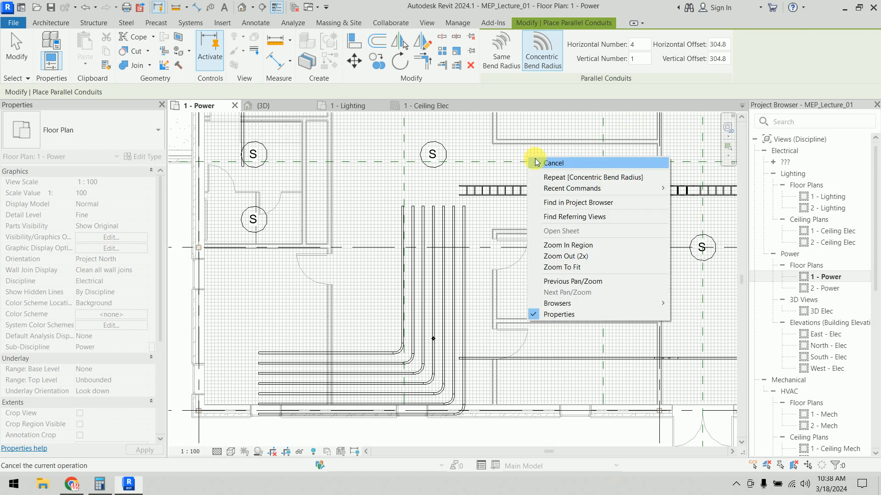
left_click(536, 163)
left_click(467, 218)
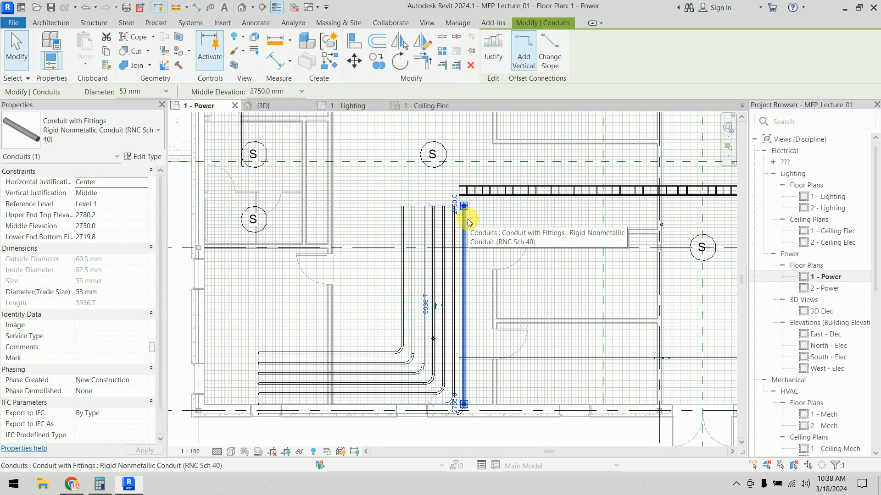
key("Escape")
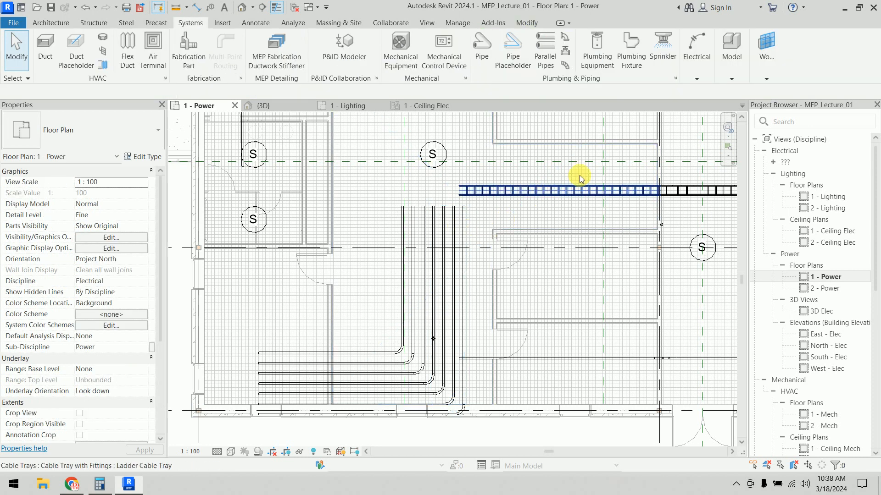
- Try to create parallel conduits with a horizontal number of 4 and a 70 mm horizontal offset from the outermost vertical conduit, and undo the result
left_click(710, 58)
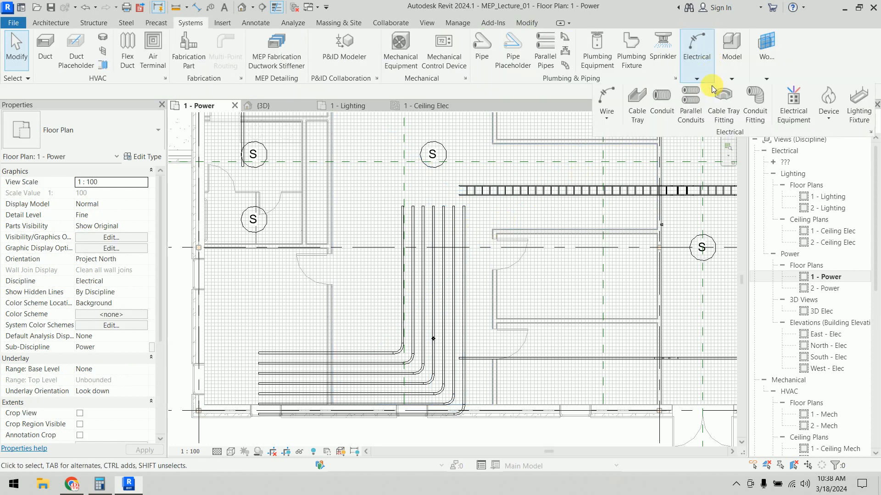
left_click(701, 105)
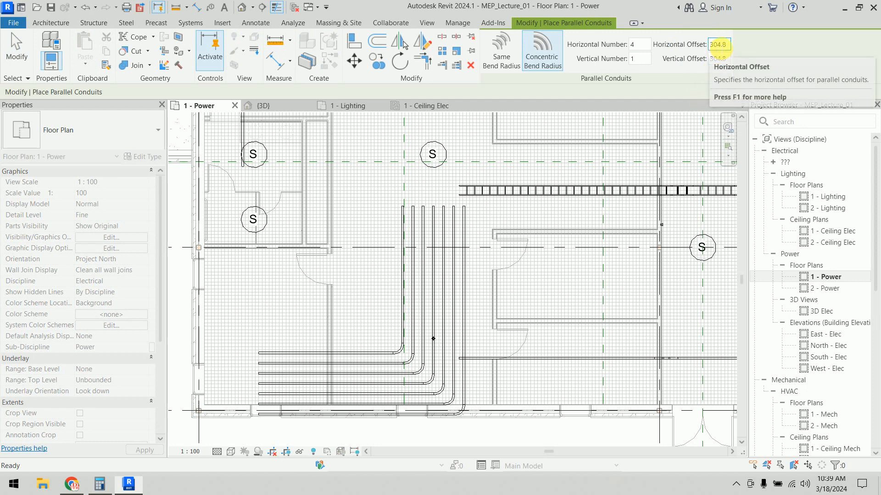
left_click(719, 45)
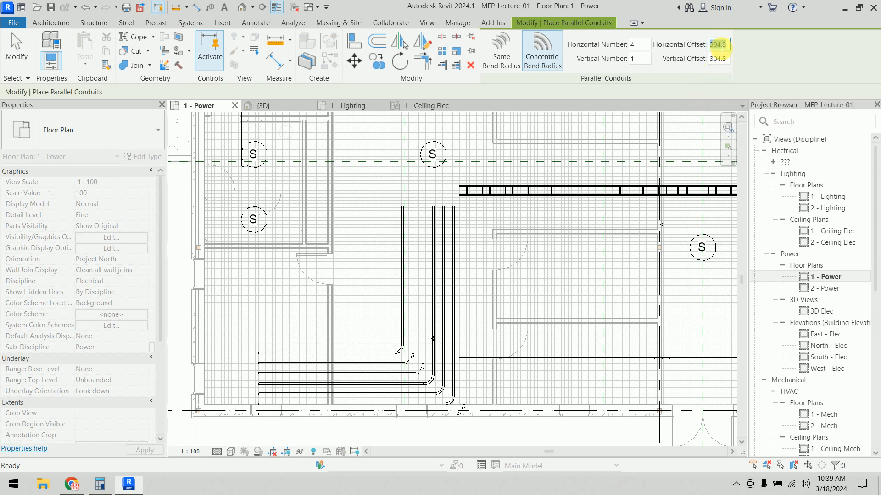
type("70")
key("Return")
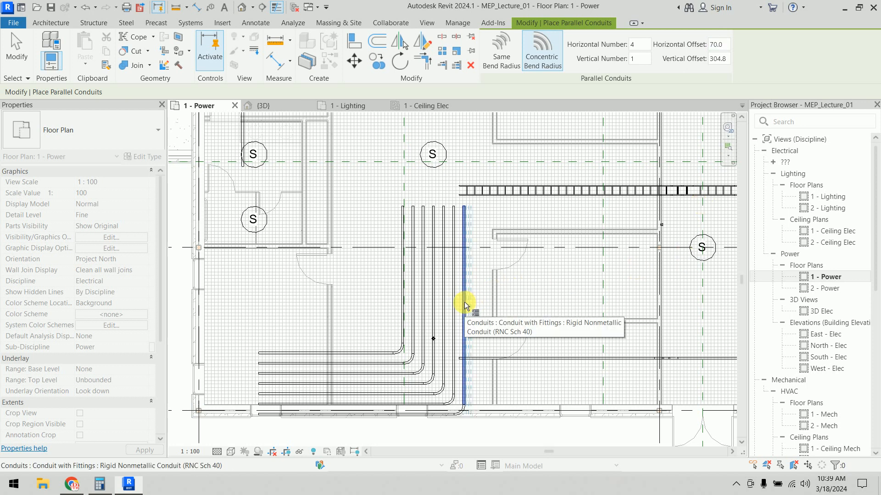
scroll(464, 302, "up", 6)
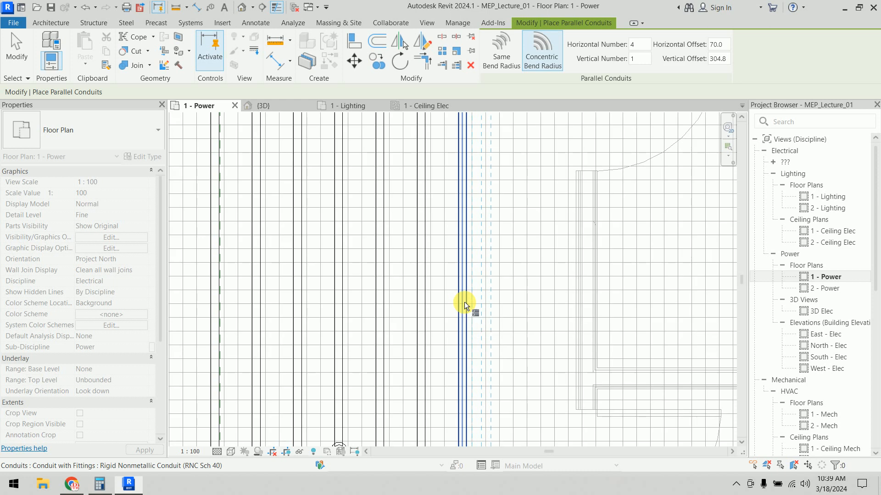
left_click(464, 302)
scroll(676, 376, "up", 3)
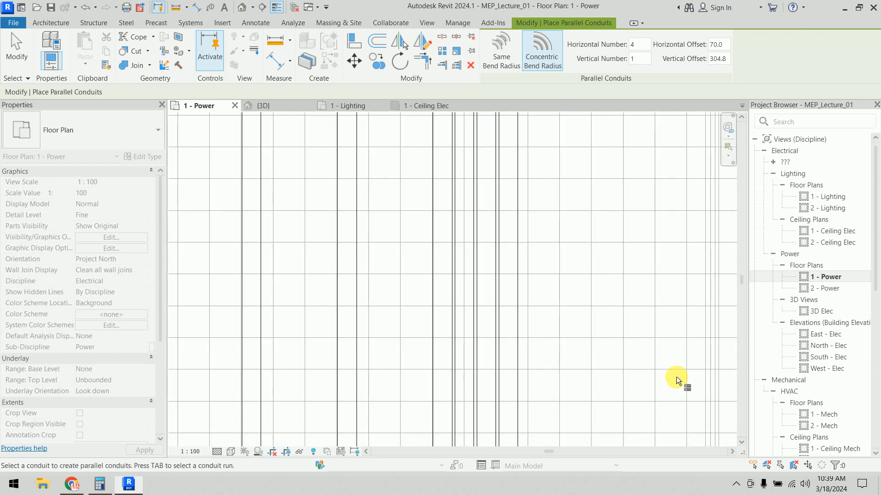
scroll(648, 340, "down", 5)
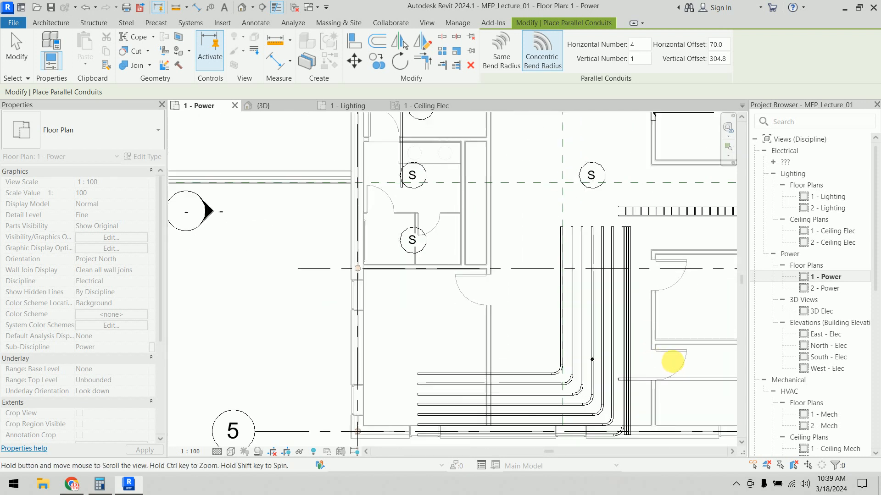
middle_click_drag(672, 362, 546, 268)
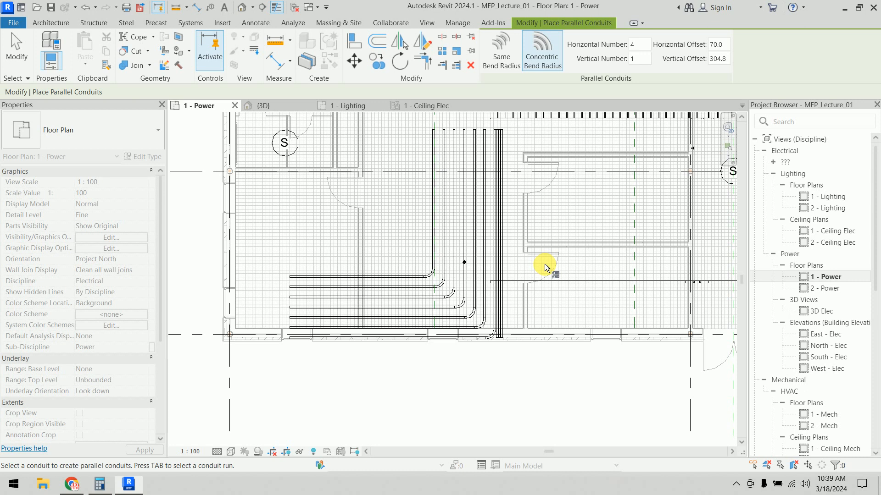
scroll(544, 263, "up", 5)
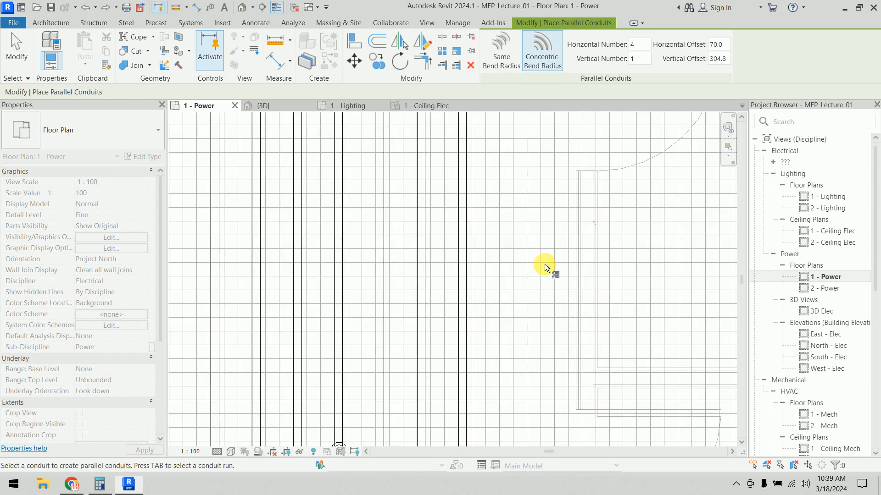
scroll(544, 263, "down", 5)
middle_click_drag(544, 263, 487, 213)
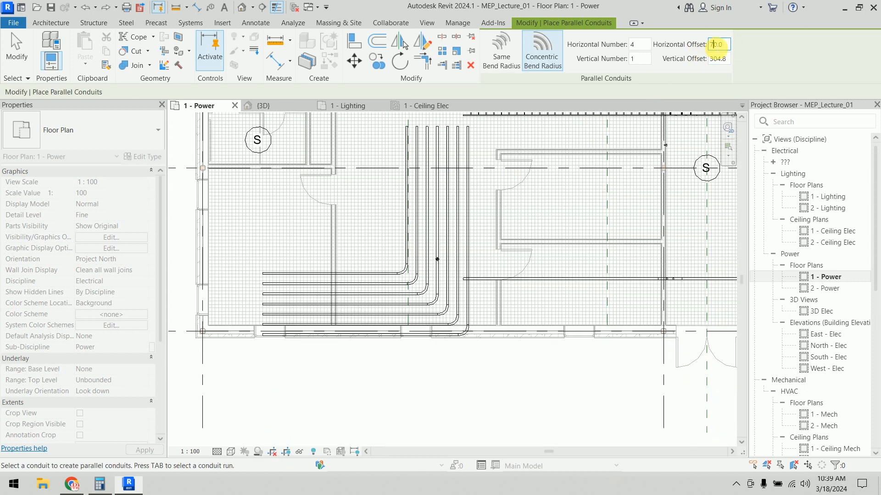
- Create parallel conduits at a horizontal offset of 100 mm outward from the whole outermost L-shaped run, and check the corner bends
double_click(718, 44)
type("100")
key("Return")
key("Tab")
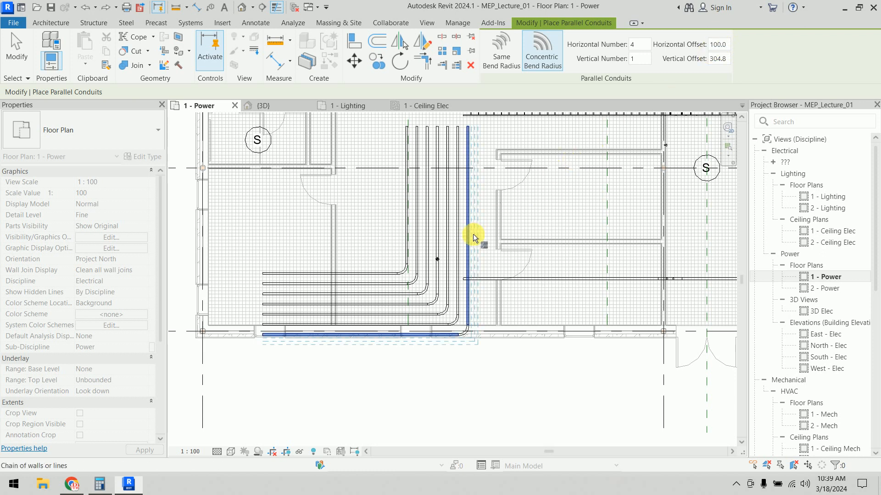
left_click(473, 233)
key("Escape")
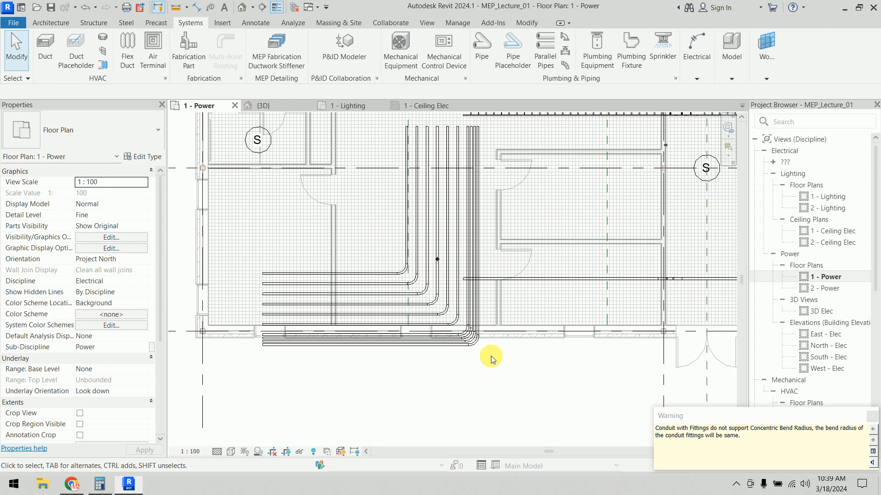
scroll(480, 337, "up", 4)
middle_click_drag(480, 337, 510, 354)
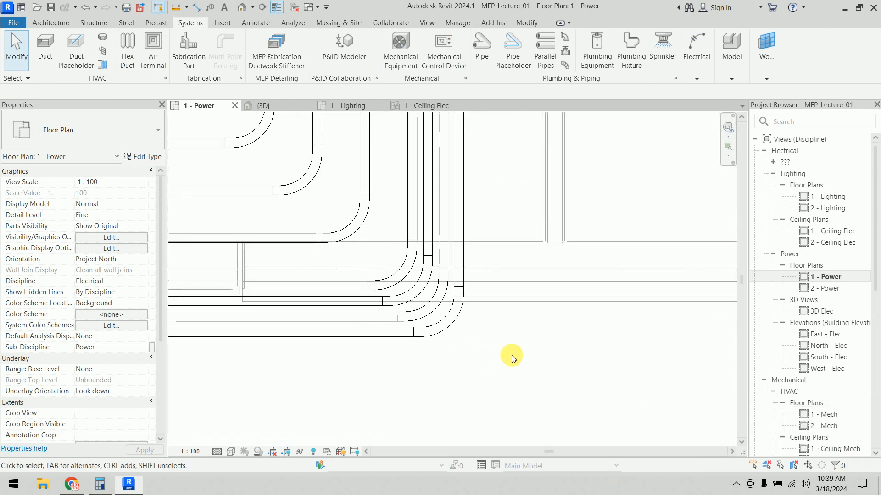
scroll(508, 354, "down", 3)
middle_click_drag(534, 360, 532, 371)
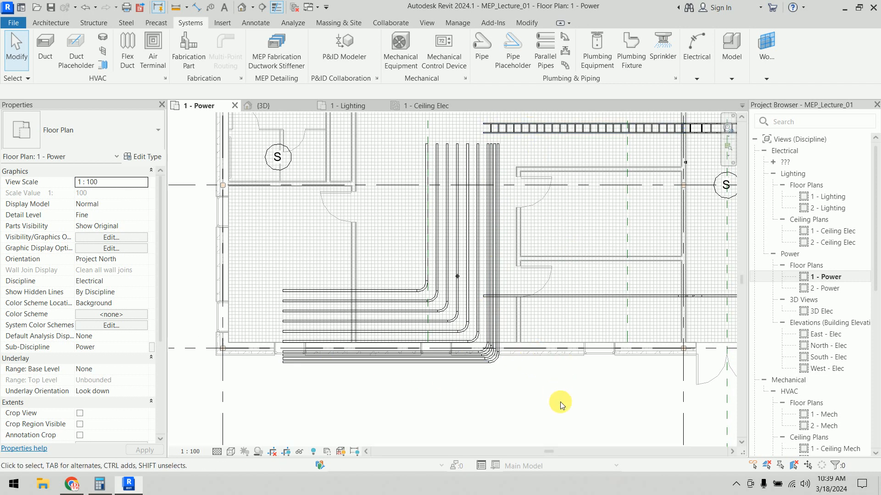
- Bring up the electrical placement tools for the next element on the power floor plan
left_click(696, 50)
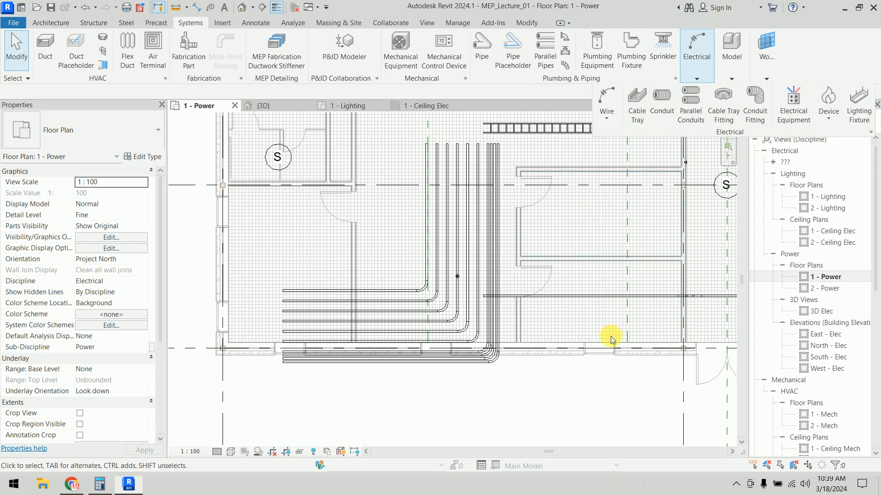